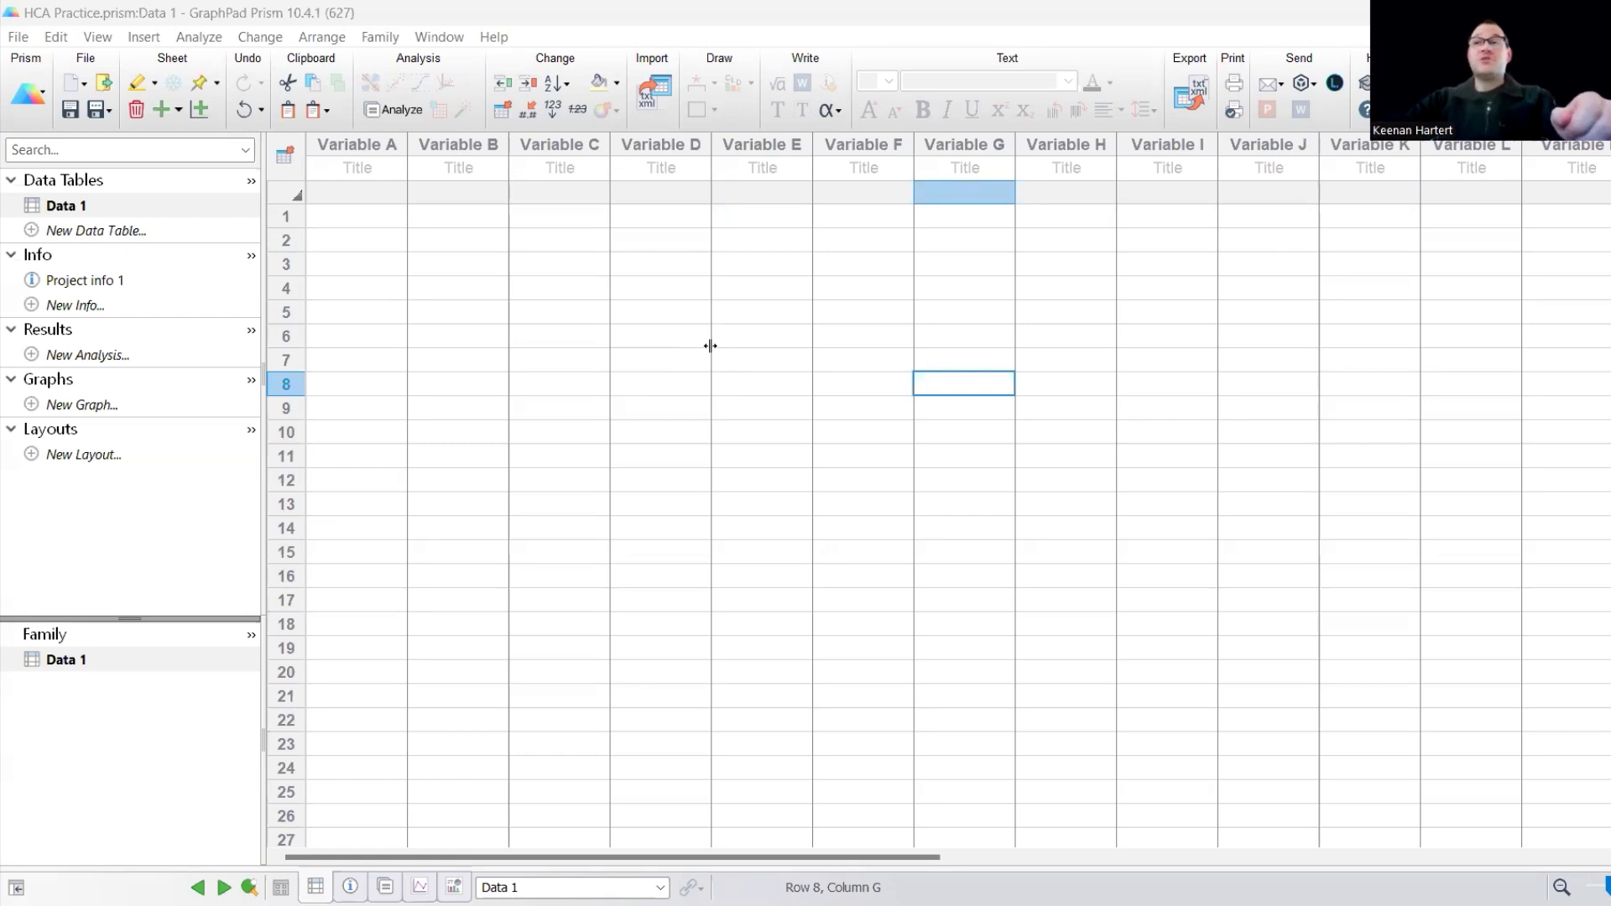
pyautogui.click(863, 503)
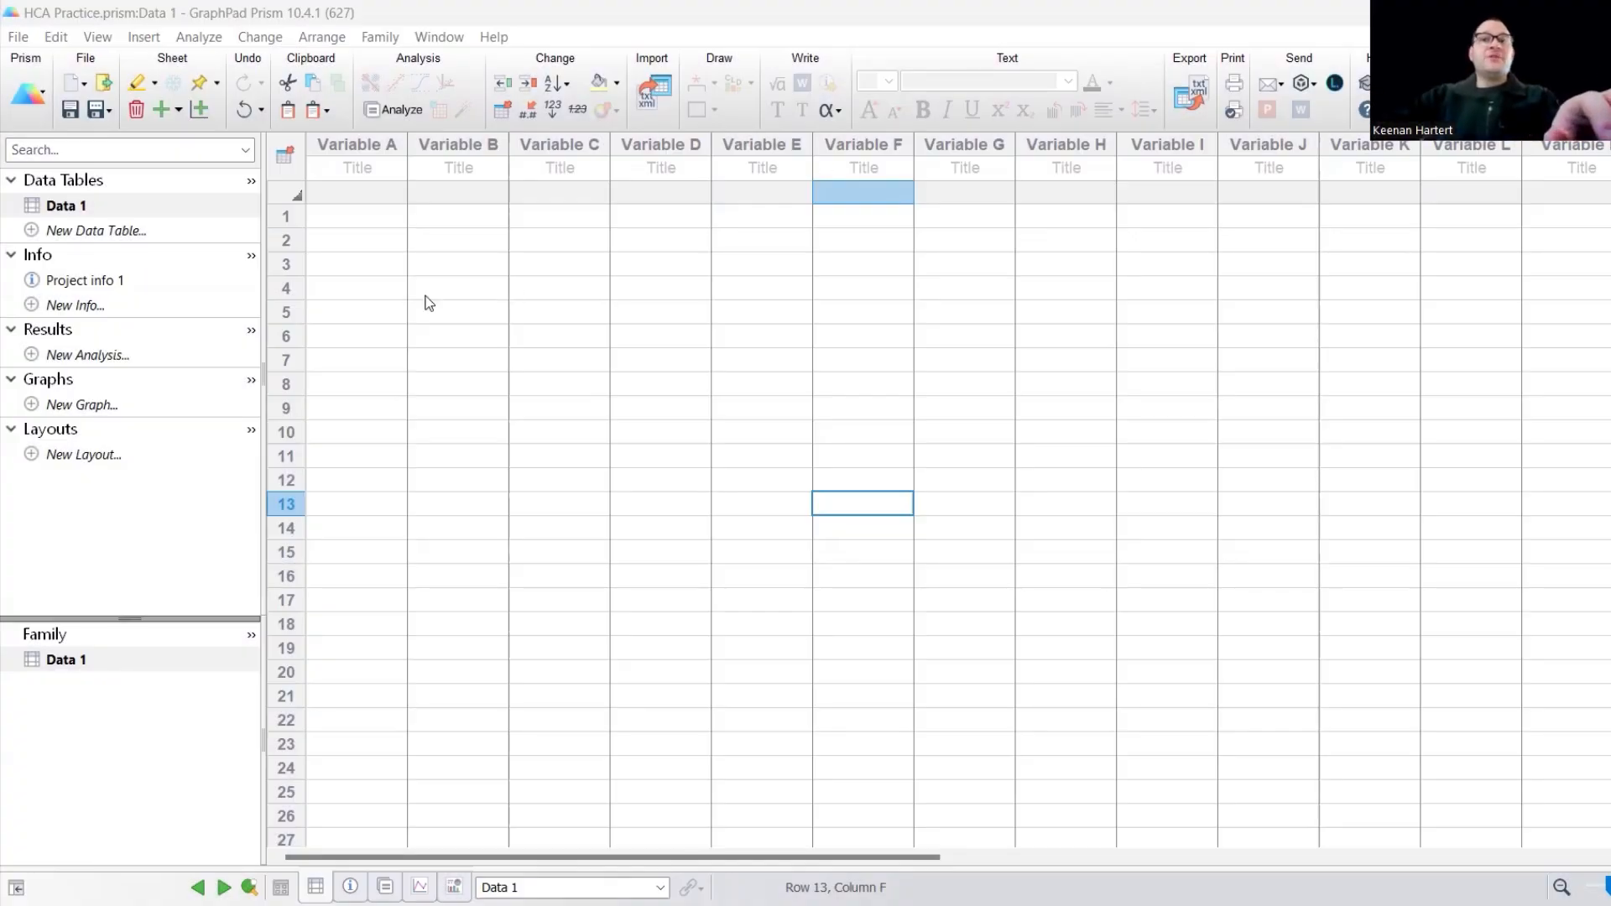
pyautogui.click(429, 309)
pyautogui.click(659, 408)
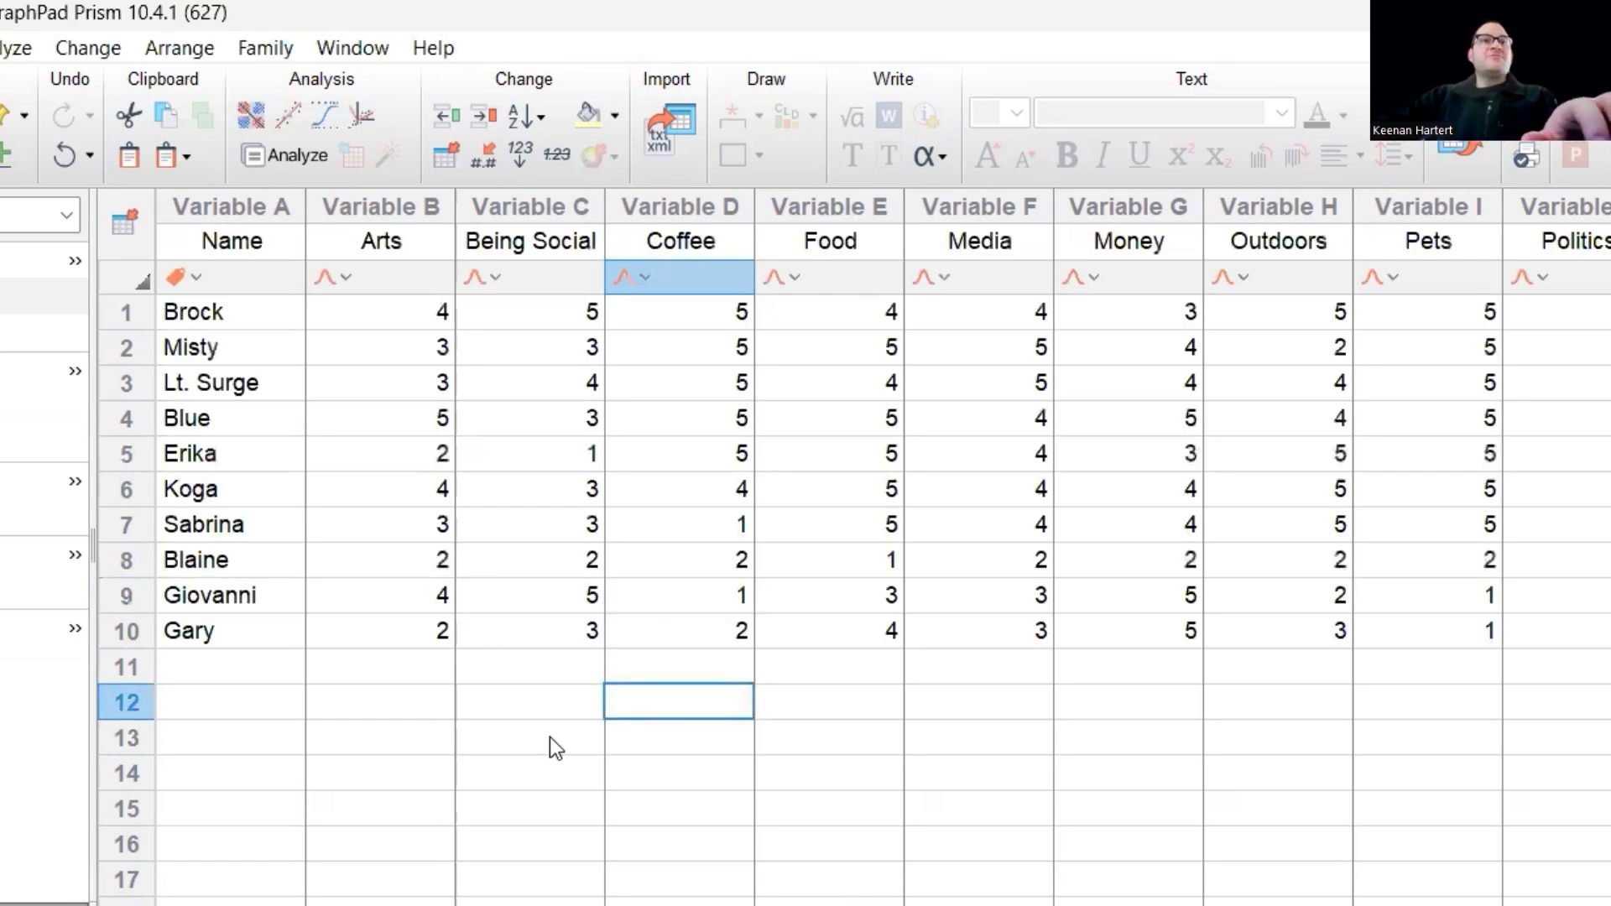
pyautogui.click(690, 742)
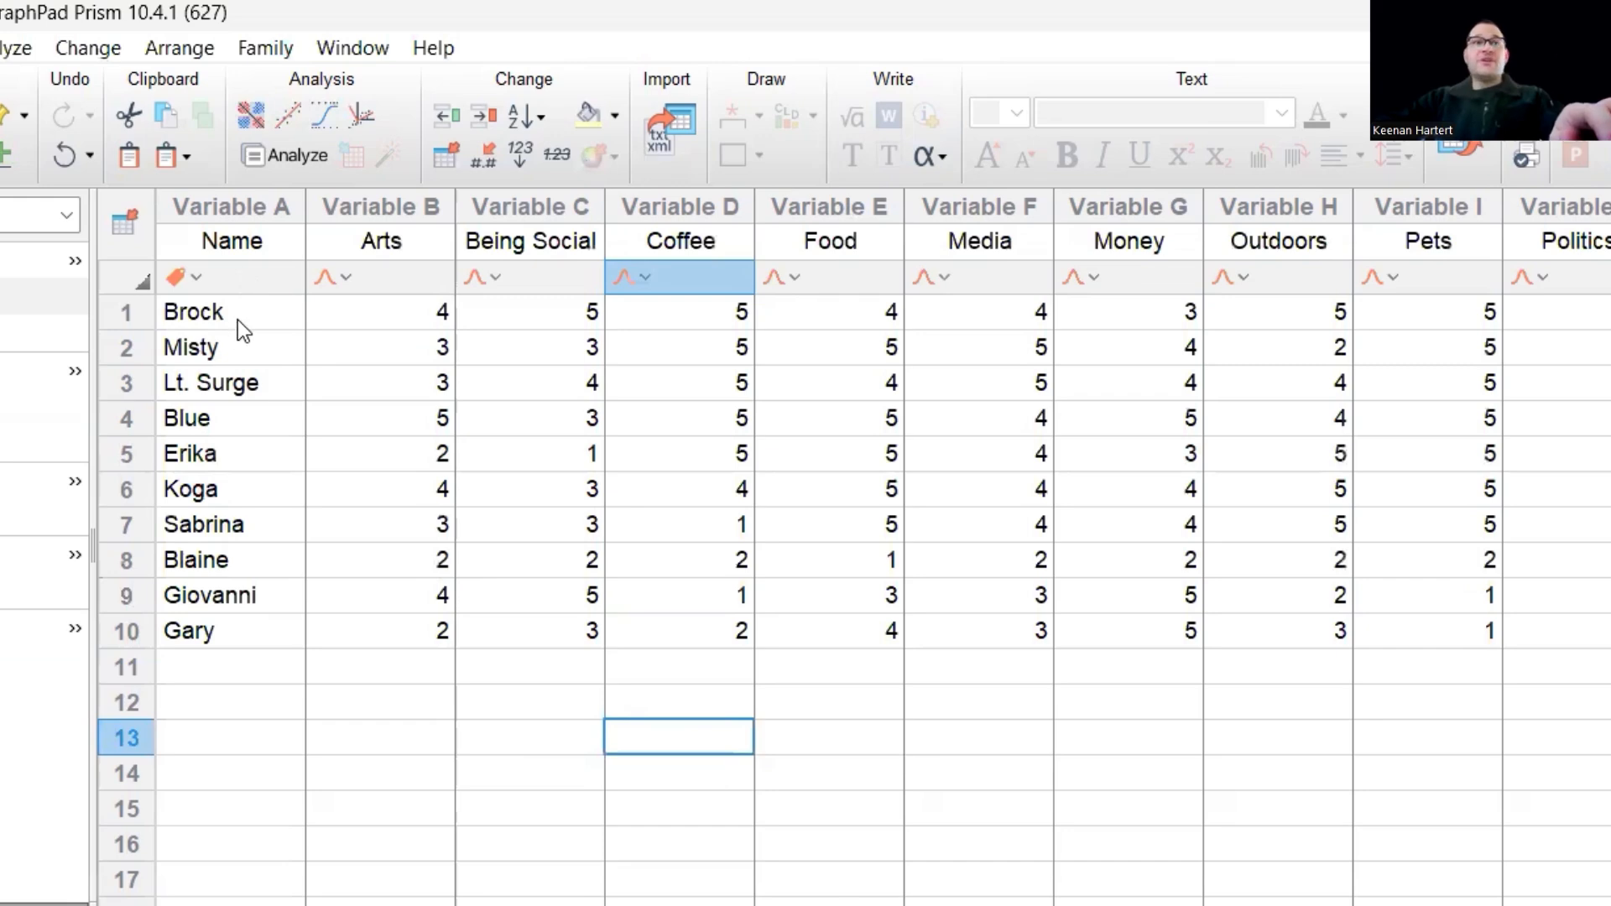
# - Examine the name column and the rating columns from Arts through School/Learning in the Data 1 table
pyautogui.moveTo(238, 320); pyautogui.dragTo(243, 621)
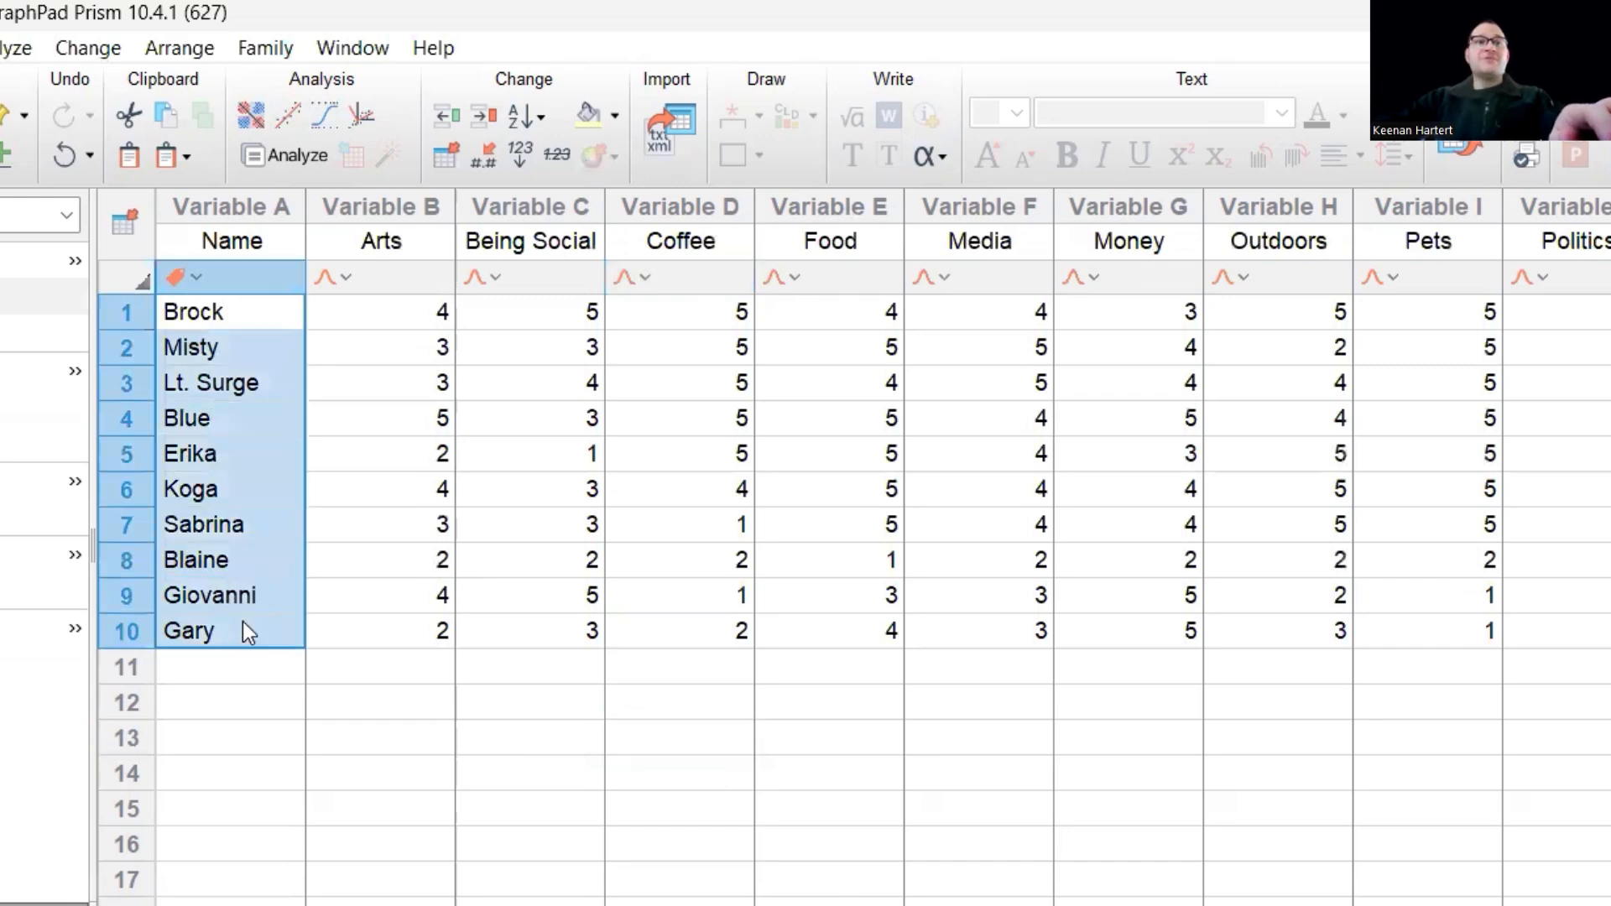
pyautogui.click(597, 778)
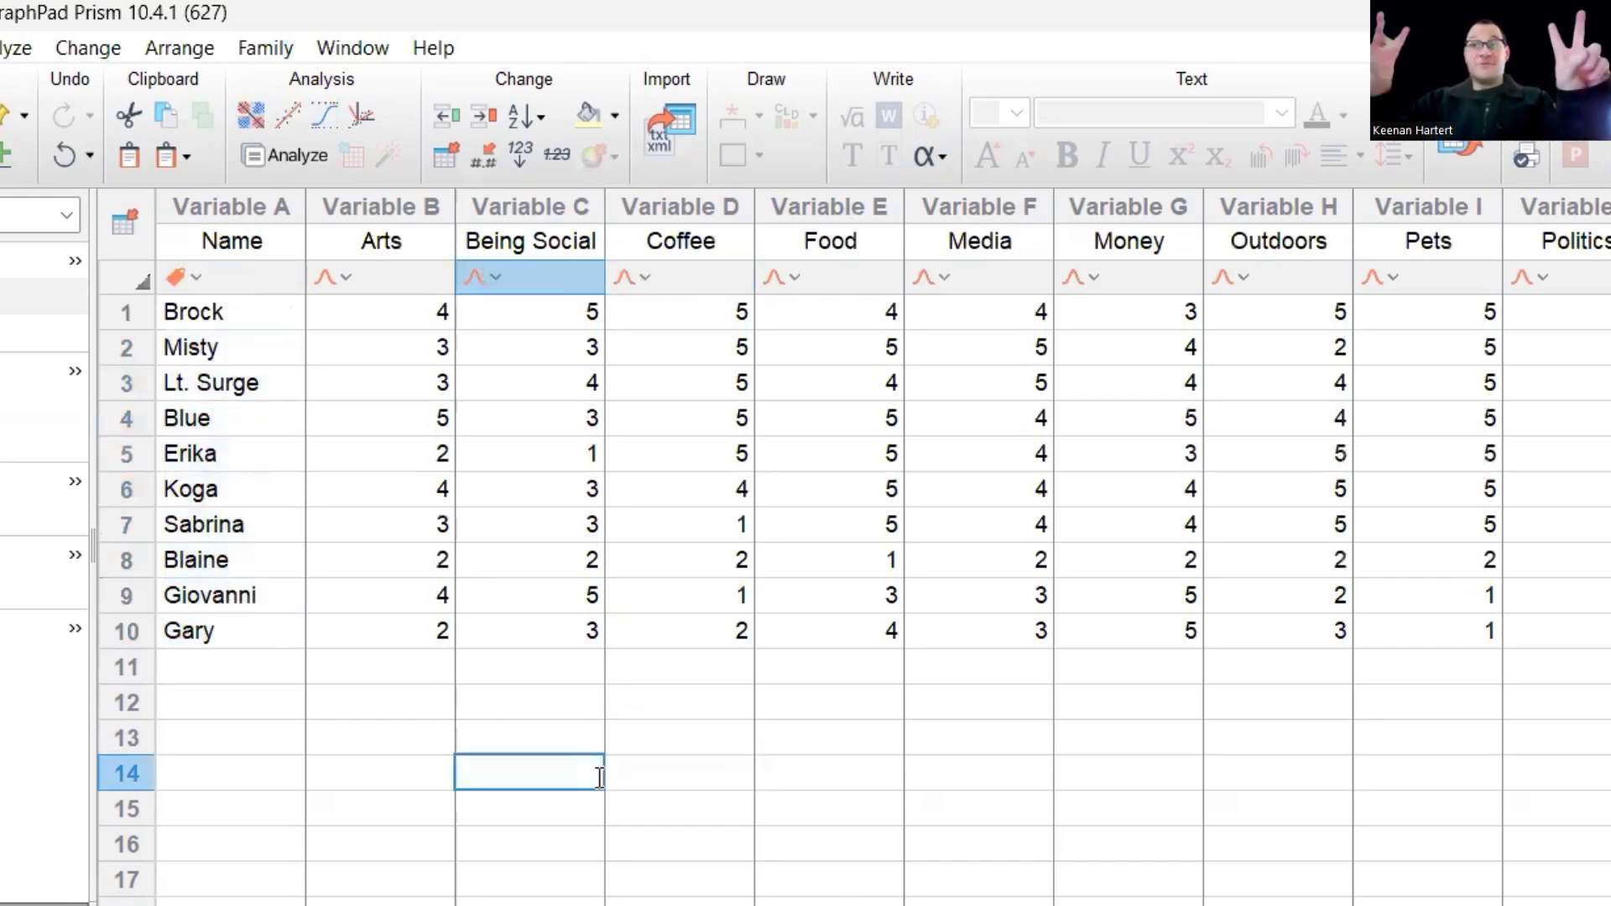
pyautogui.click(833, 767)
pyautogui.moveTo(389, 318); pyautogui.dragTo(1606, 633)
pyautogui.click(1548, 565)
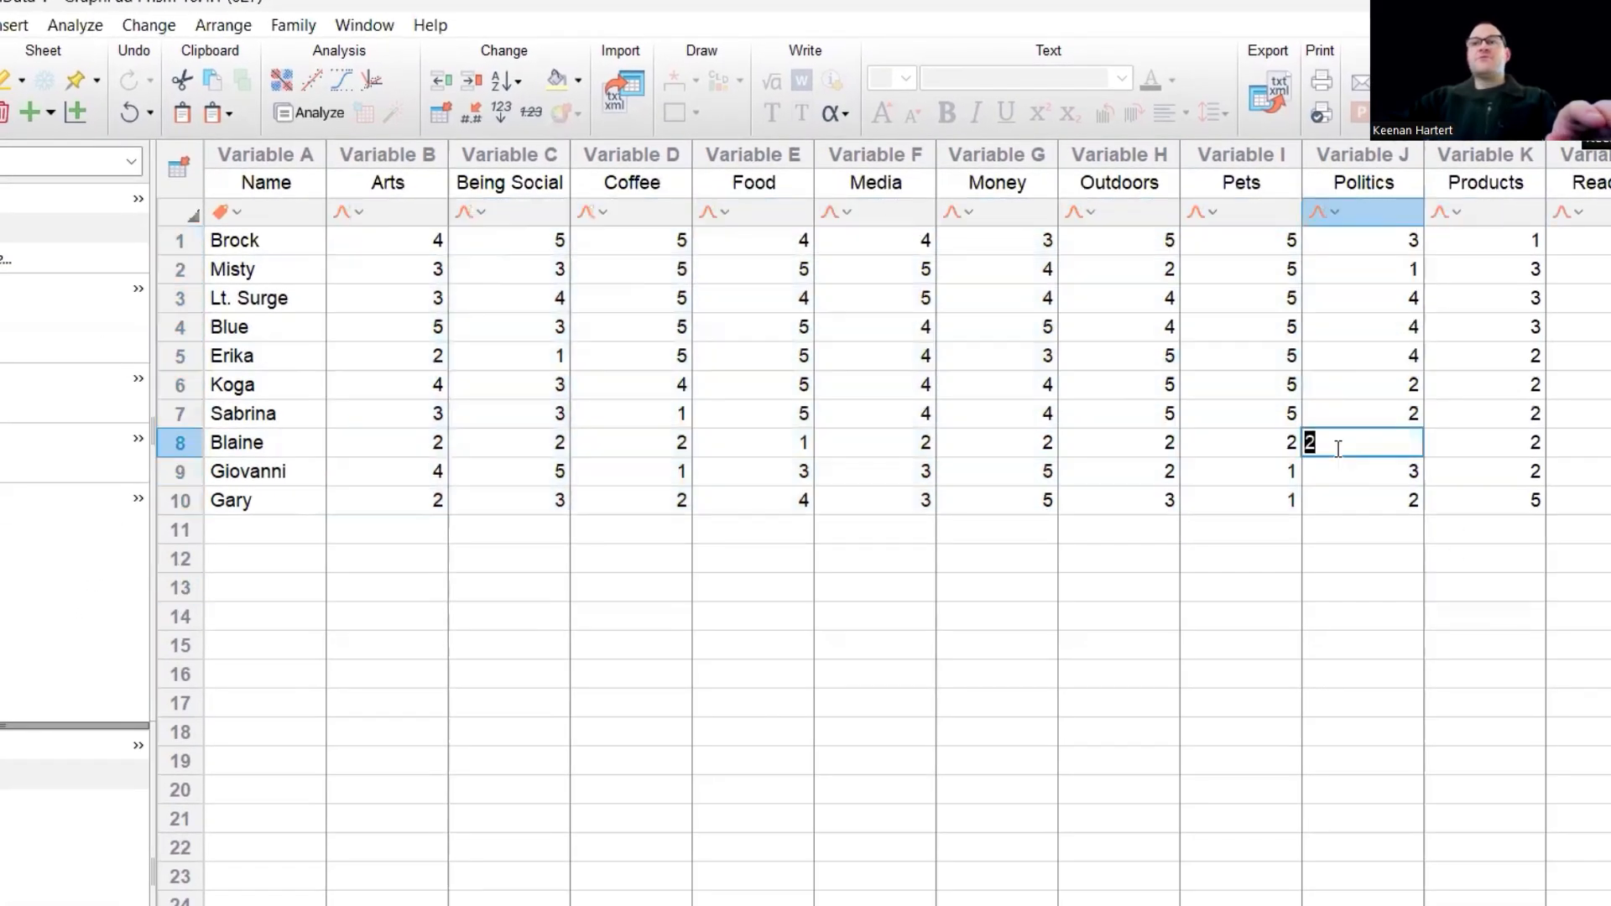
pyautogui.press('Tab')
pyautogui.press('Tab')
pyautogui.press('Tab')
pyautogui.press('Tab')
pyautogui.press('Tab')
pyautogui.press('Tab')
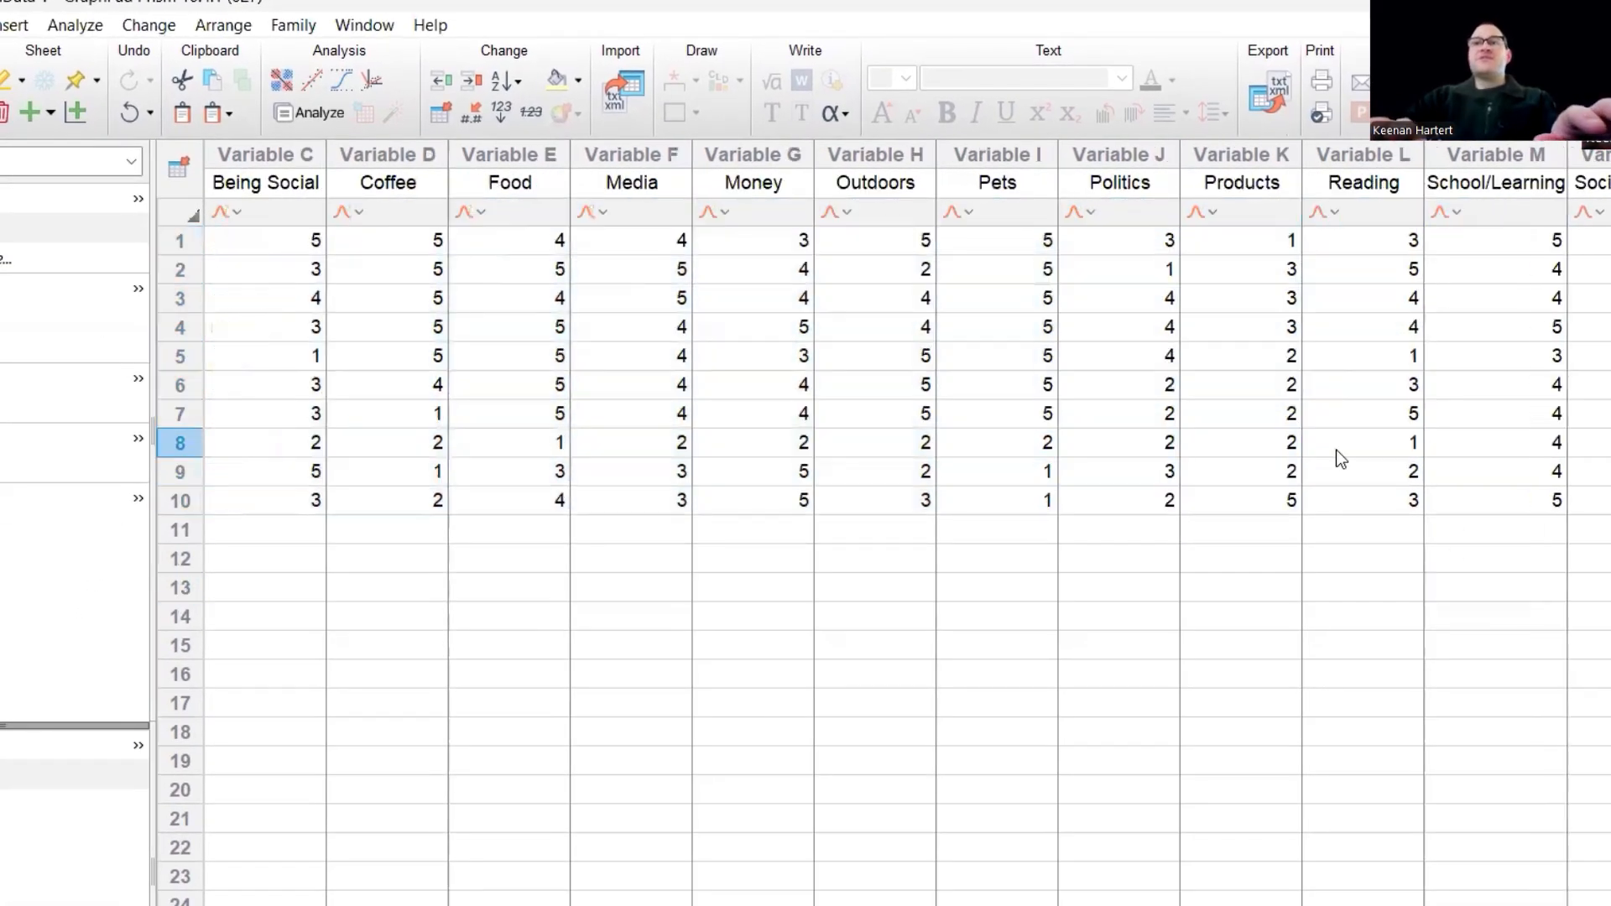
pyautogui.press('Left')
pyautogui.press('Left')
pyautogui.press('Left')
pyautogui.press('Left')
pyautogui.press('Left')
pyautogui.press('Left')
pyautogui.press('Left')
pyautogui.press('Left')
pyautogui.press('Left')
pyautogui.press('Left')
pyautogui.press('Left')
pyautogui.press('Left')
pyautogui.press('Left')
pyautogui.press('Left')
pyautogui.press('Left')
pyautogui.press('Left')
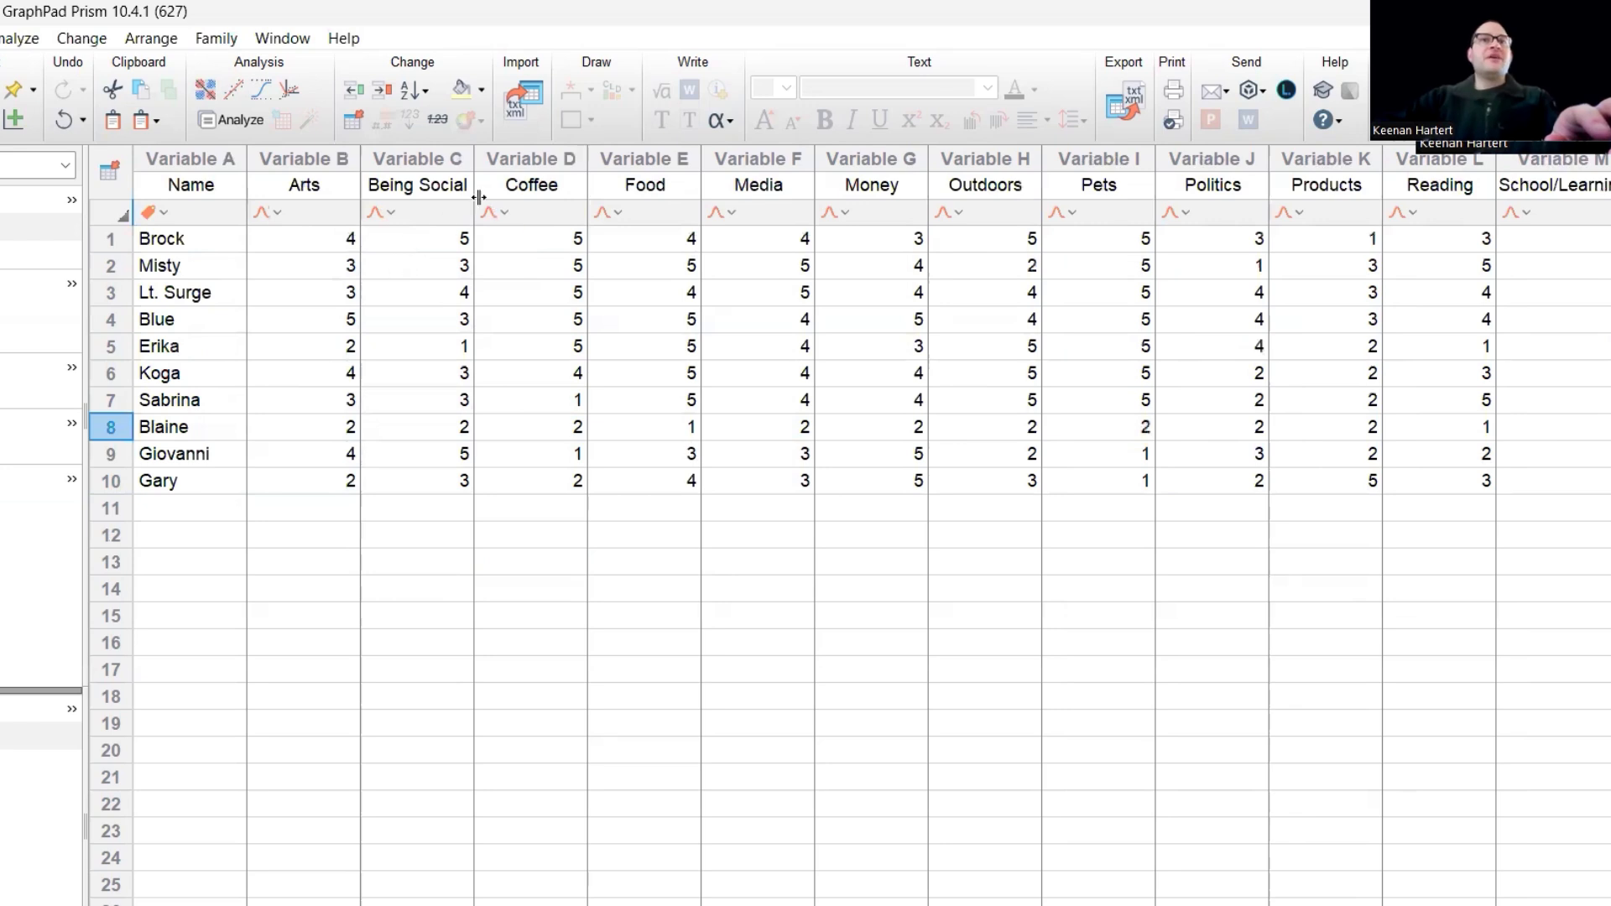
pyautogui.click(381, 560)
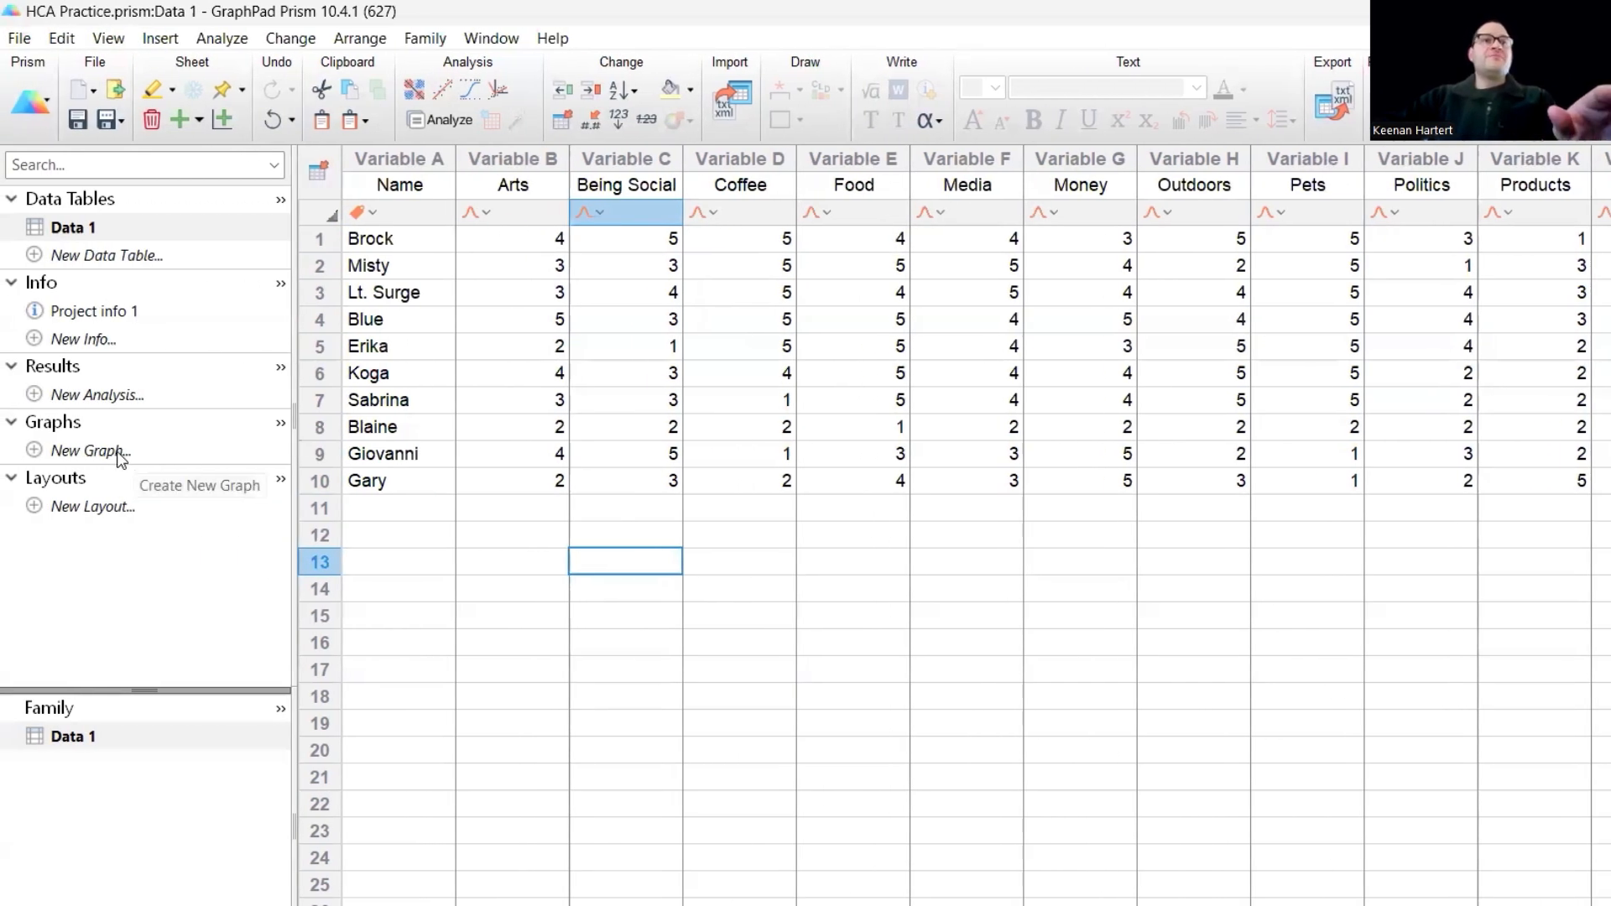
# - Create a heat map graph from the Data 1 table and retitle its legend "Likert Values"
pyautogui.click(121, 455)
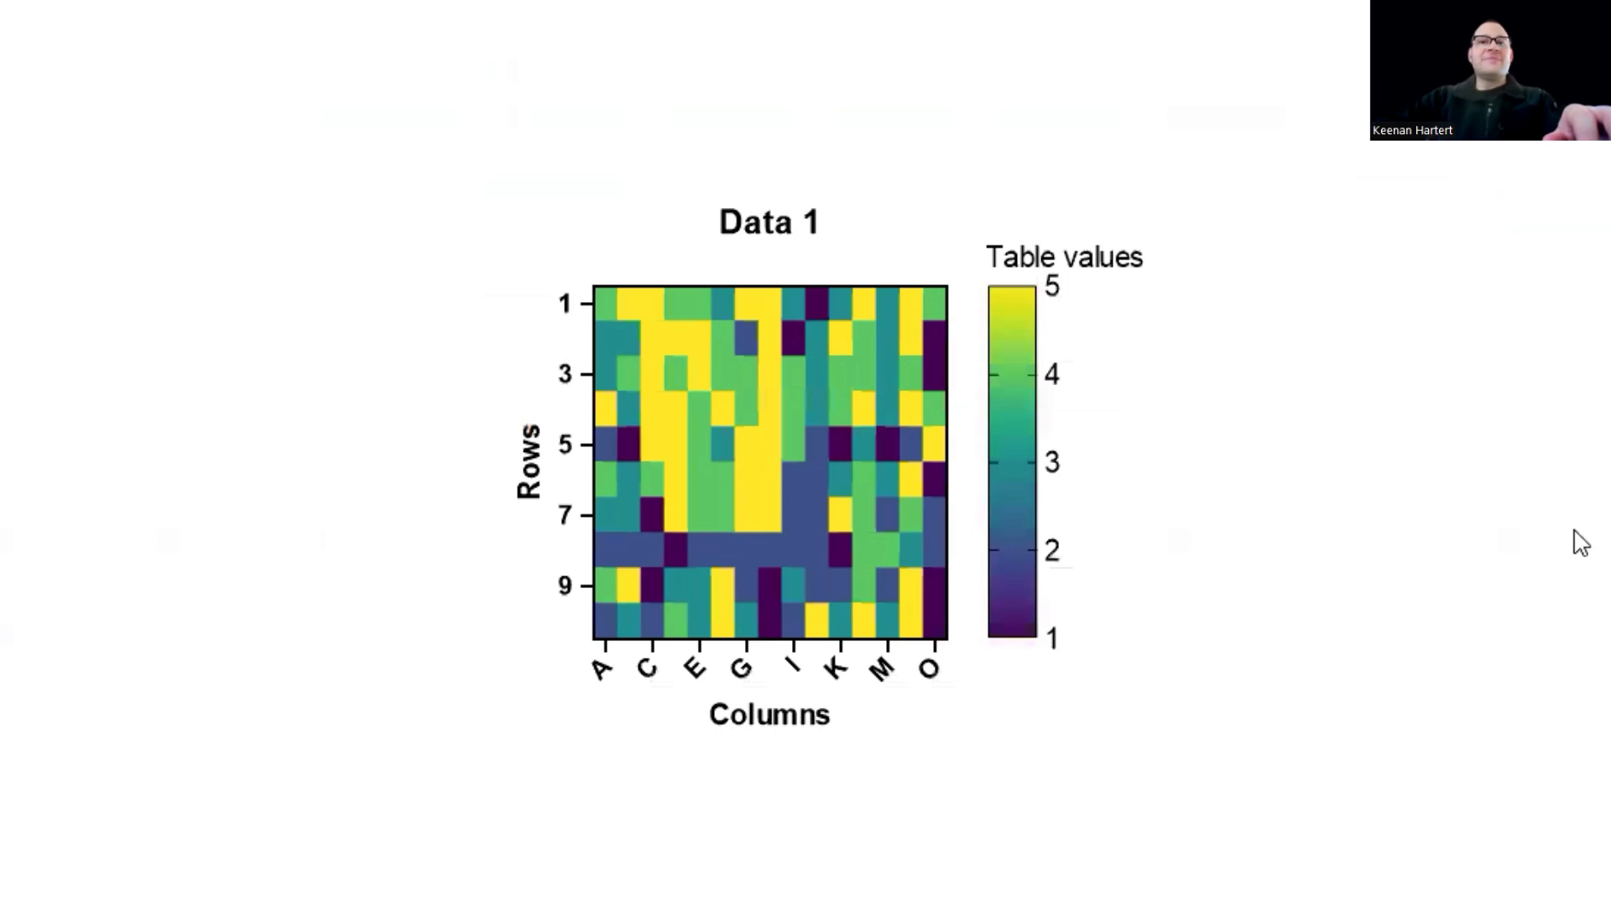
pyautogui.scroll(-1, 839, 631)
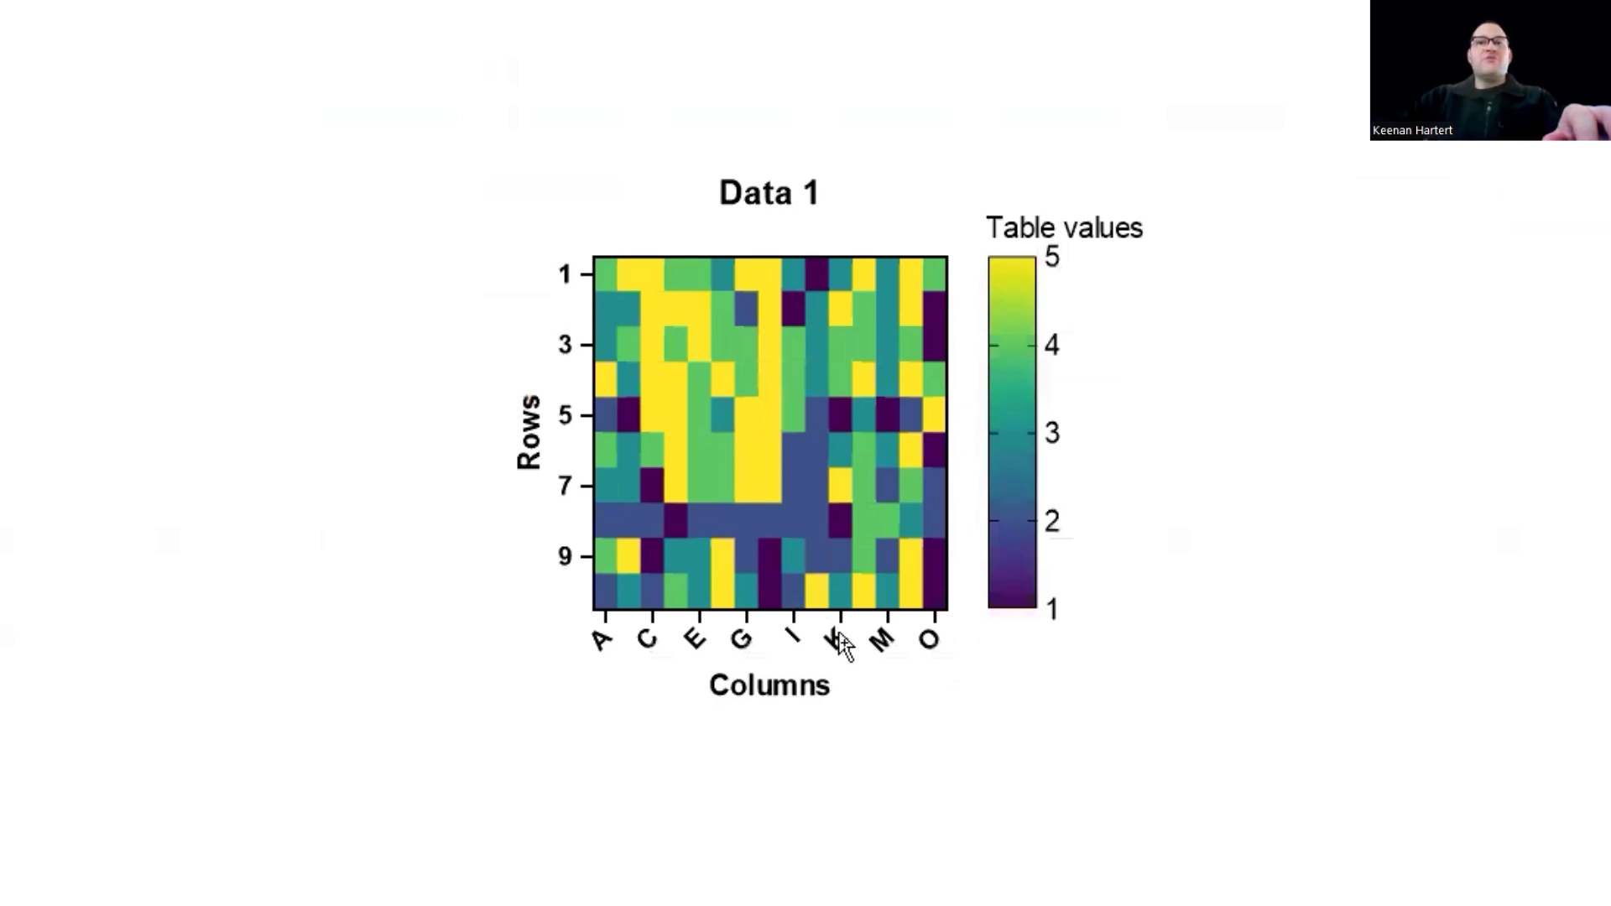
pyautogui.doubleClick(1069, 226)
pyautogui.write('Liker')
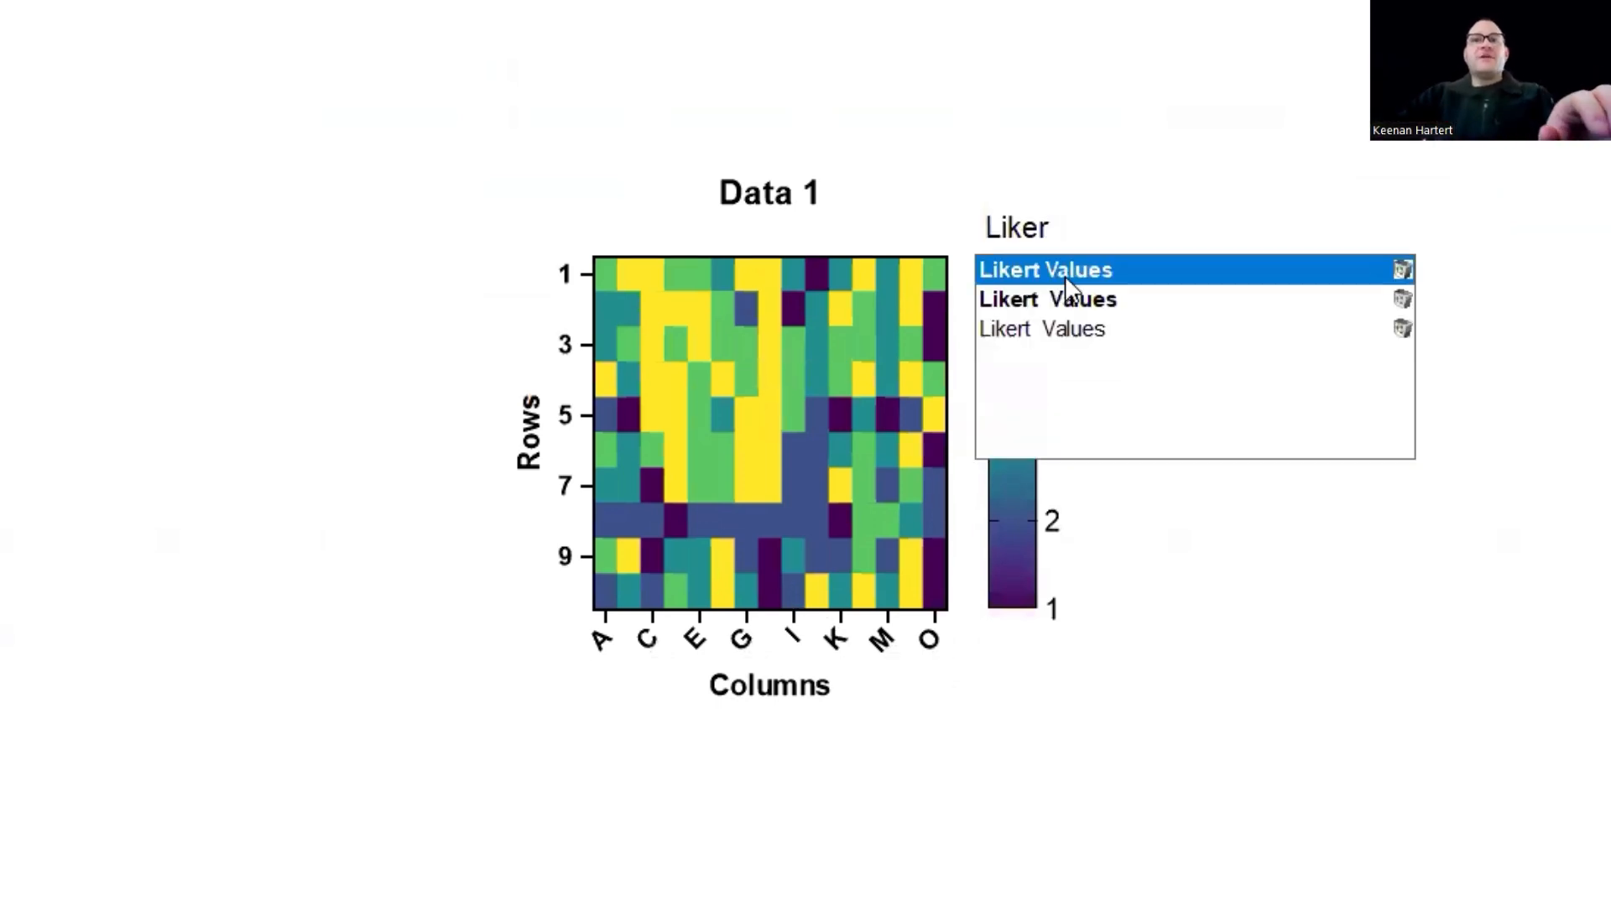
# - Change the heat map's main title to "Intro Data"
pyautogui.doubleClick(761, 199)
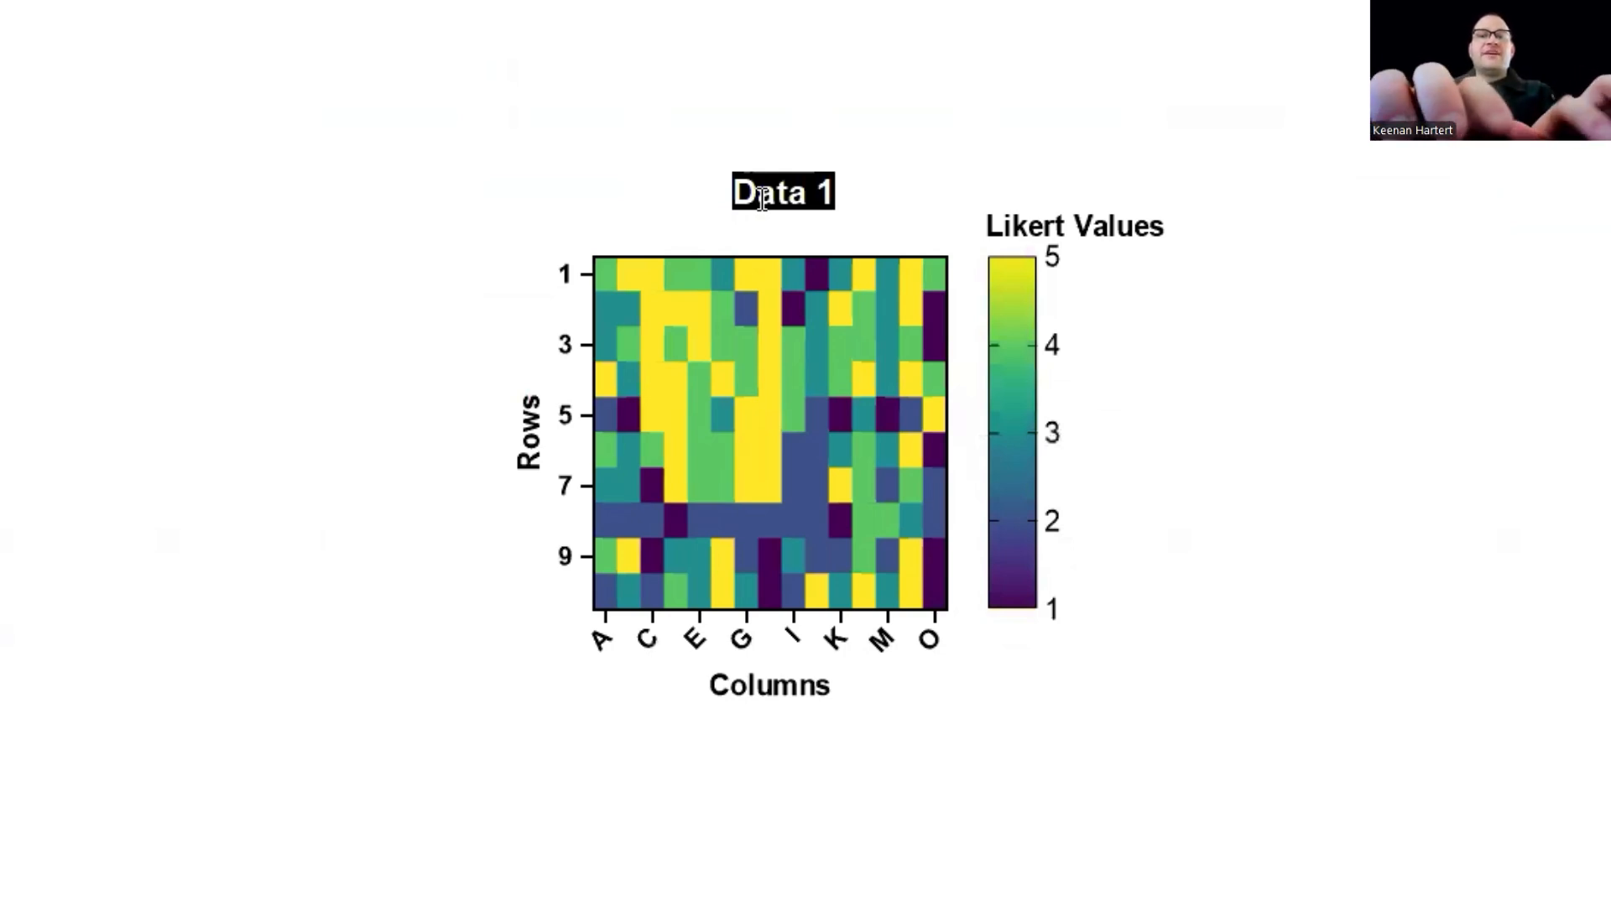
pyautogui.write('Intro Data')
pyautogui.press('Left')
pyautogui.press('Left')
pyautogui.press('Left')
pyautogui.press('Left')
pyautogui.press('BackSpace')
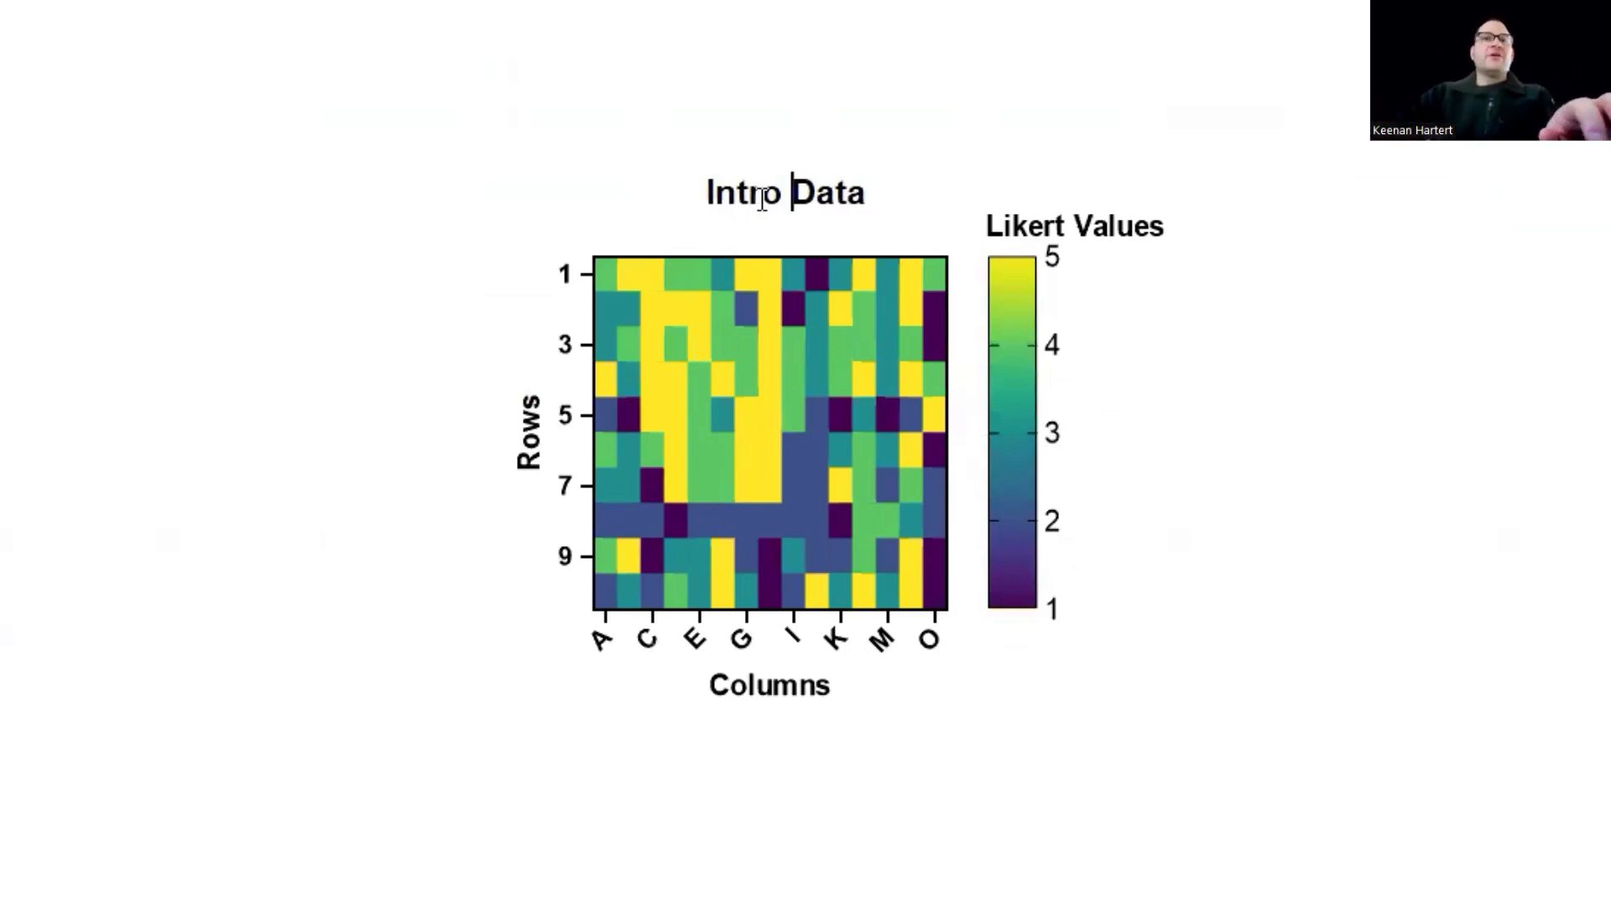
pyautogui.click(606, 166)
# - Remove the "Rows" and "Columns" axis titles from the heat map
pyautogui.doubleClick(531, 445)
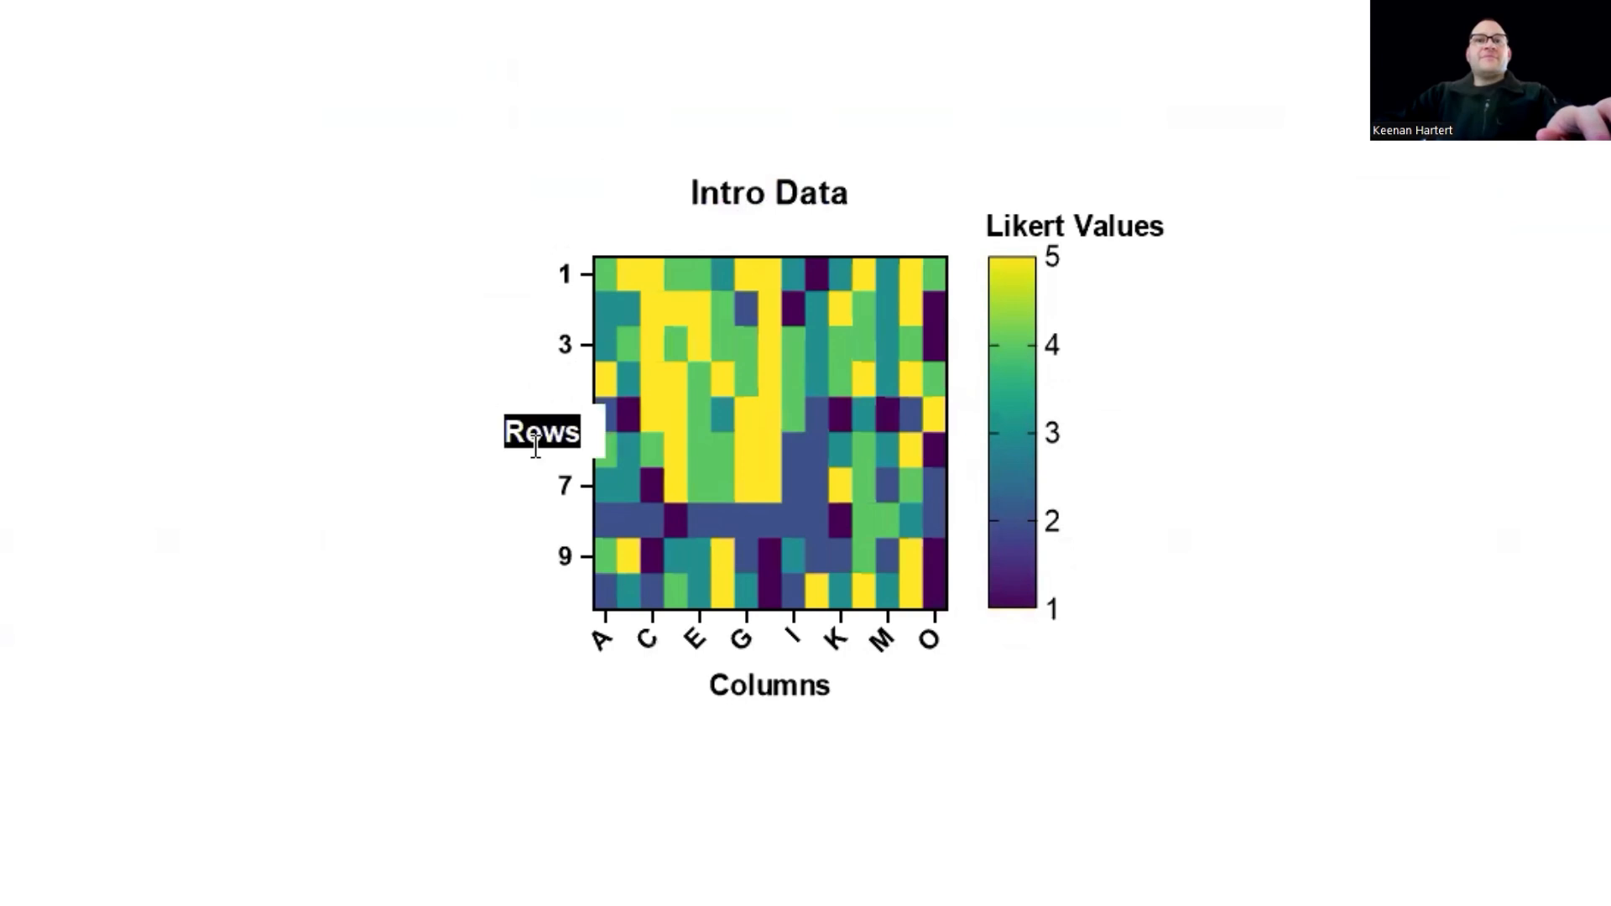
pyautogui.click(725, 671)
pyautogui.press('Delete')
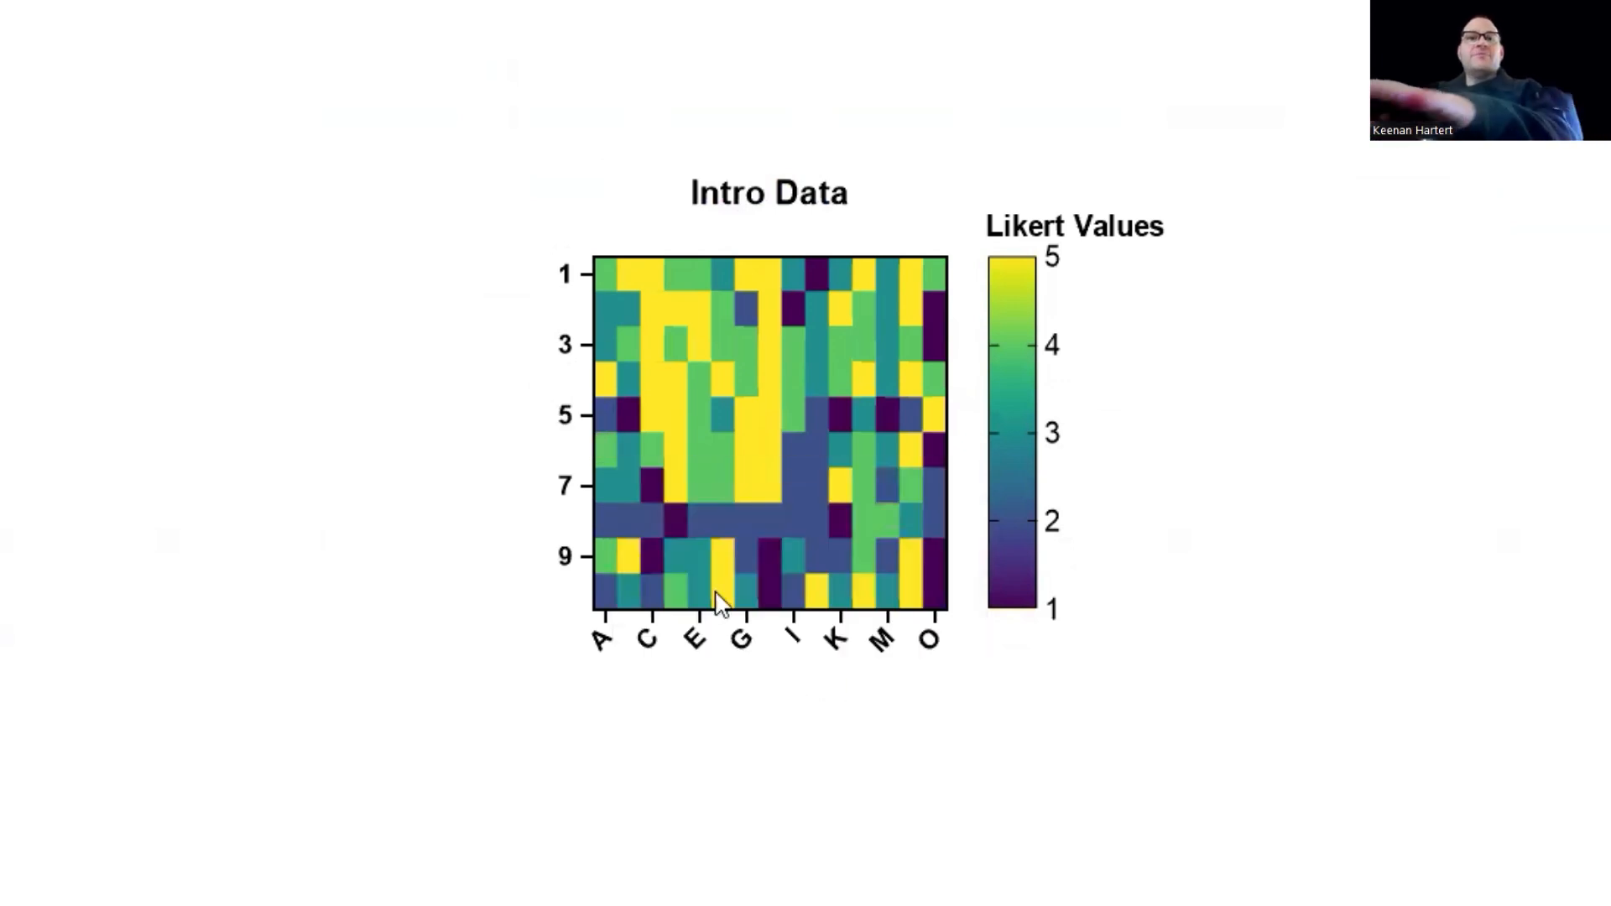
# - Set the heat map's Y axis labels to row titles at an interval of 1
pyautogui.click(570, 421)
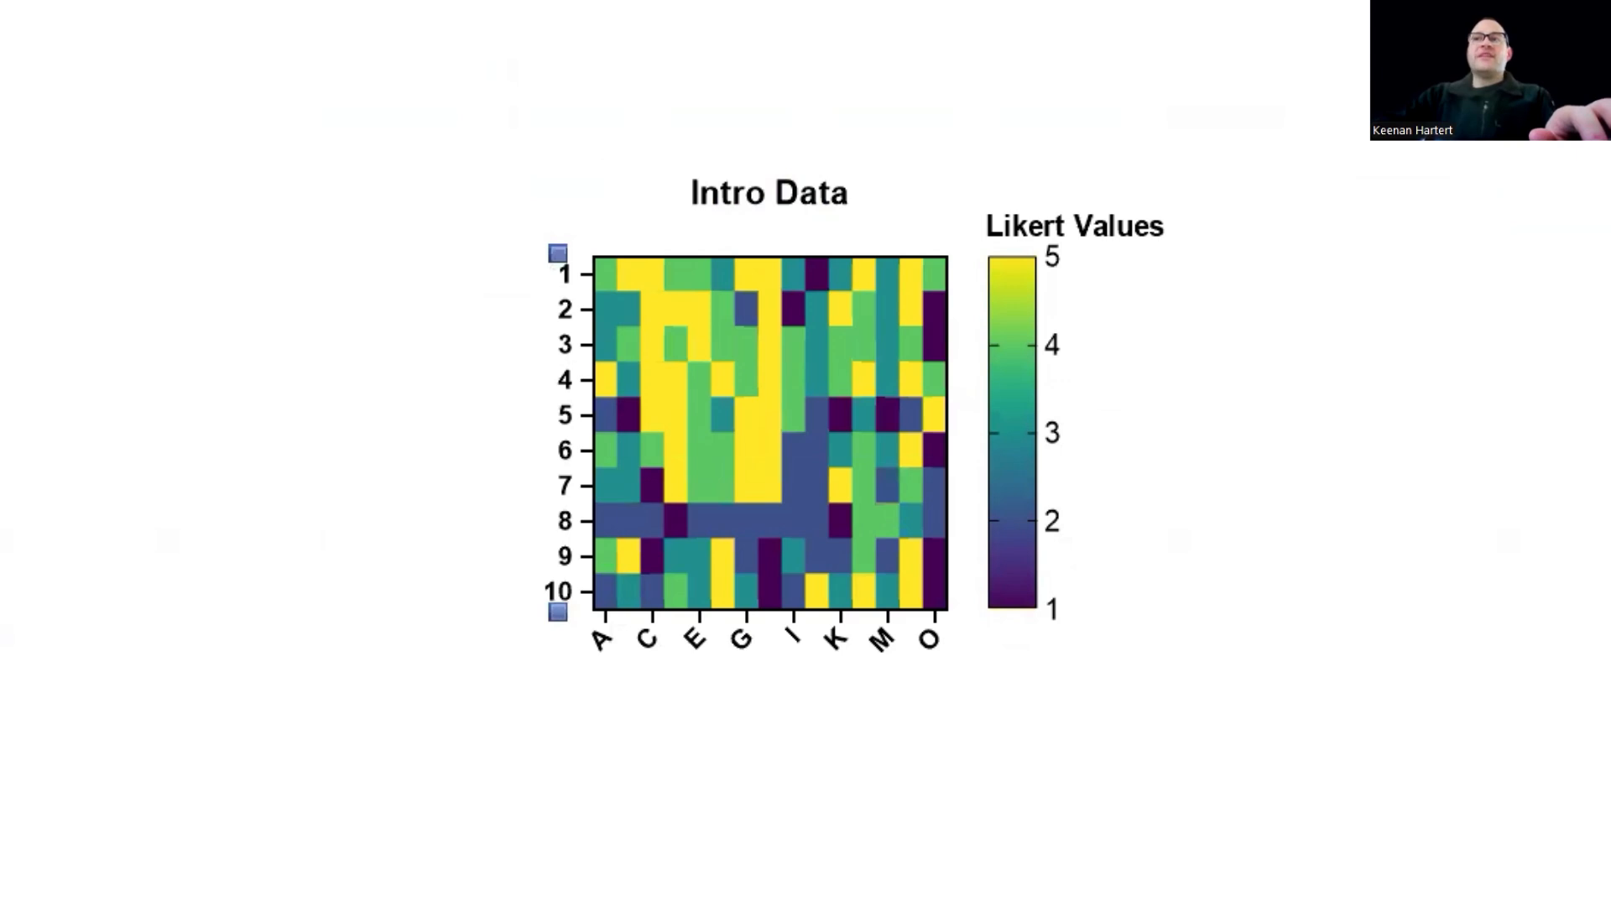
pyautogui.press('Delete')
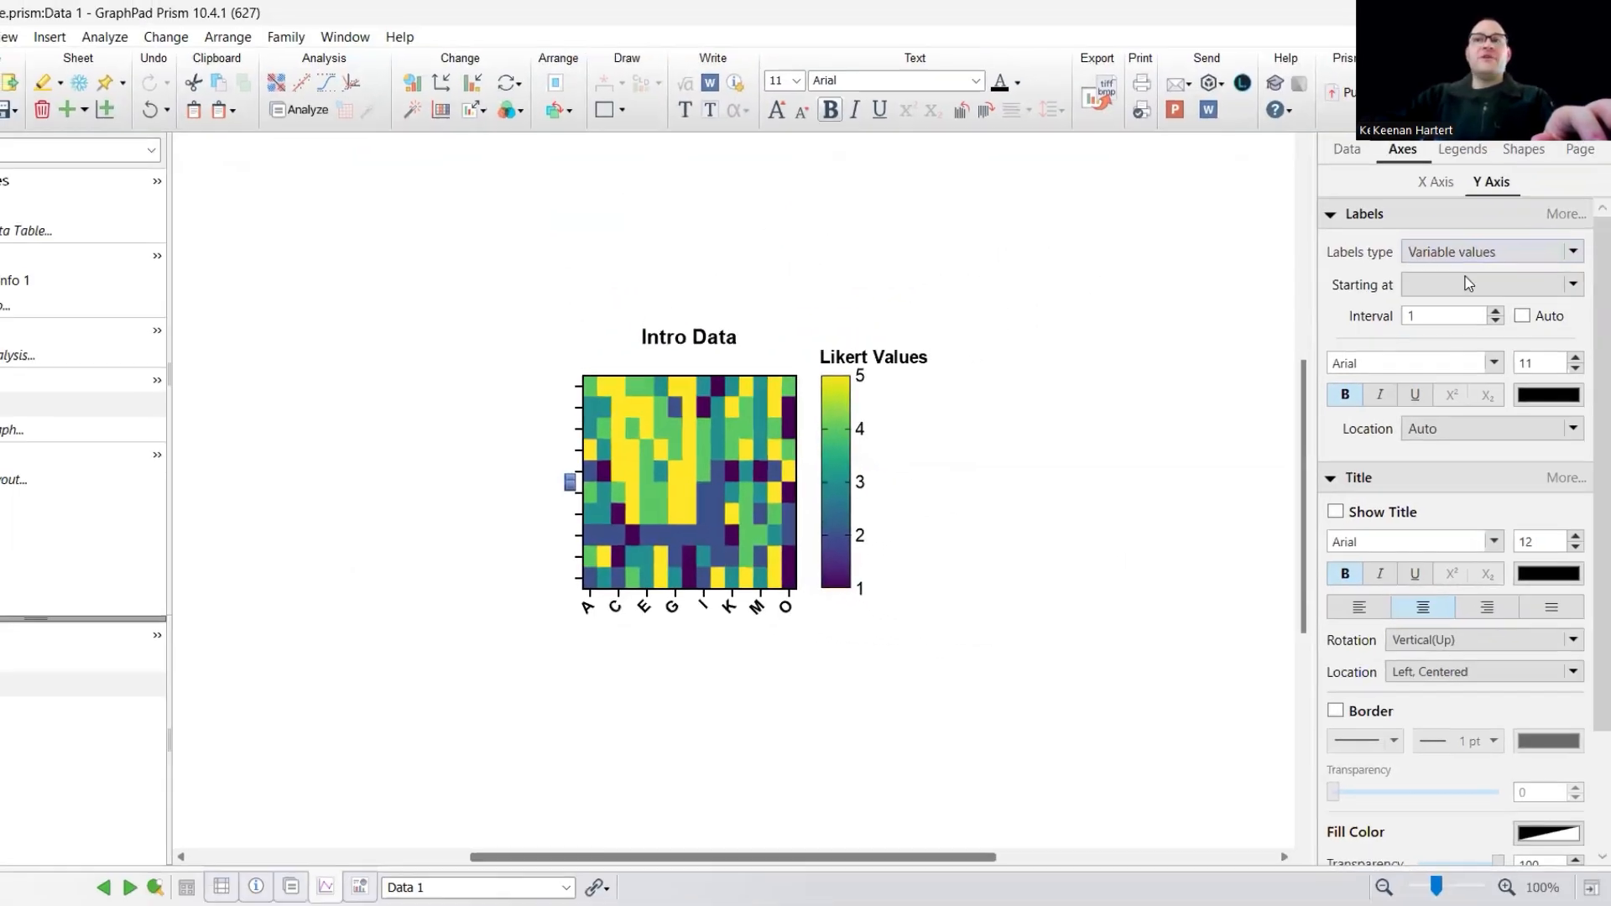
pyautogui.click(1470, 255)
pyautogui.click(1460, 319)
pyautogui.click(1116, 399)
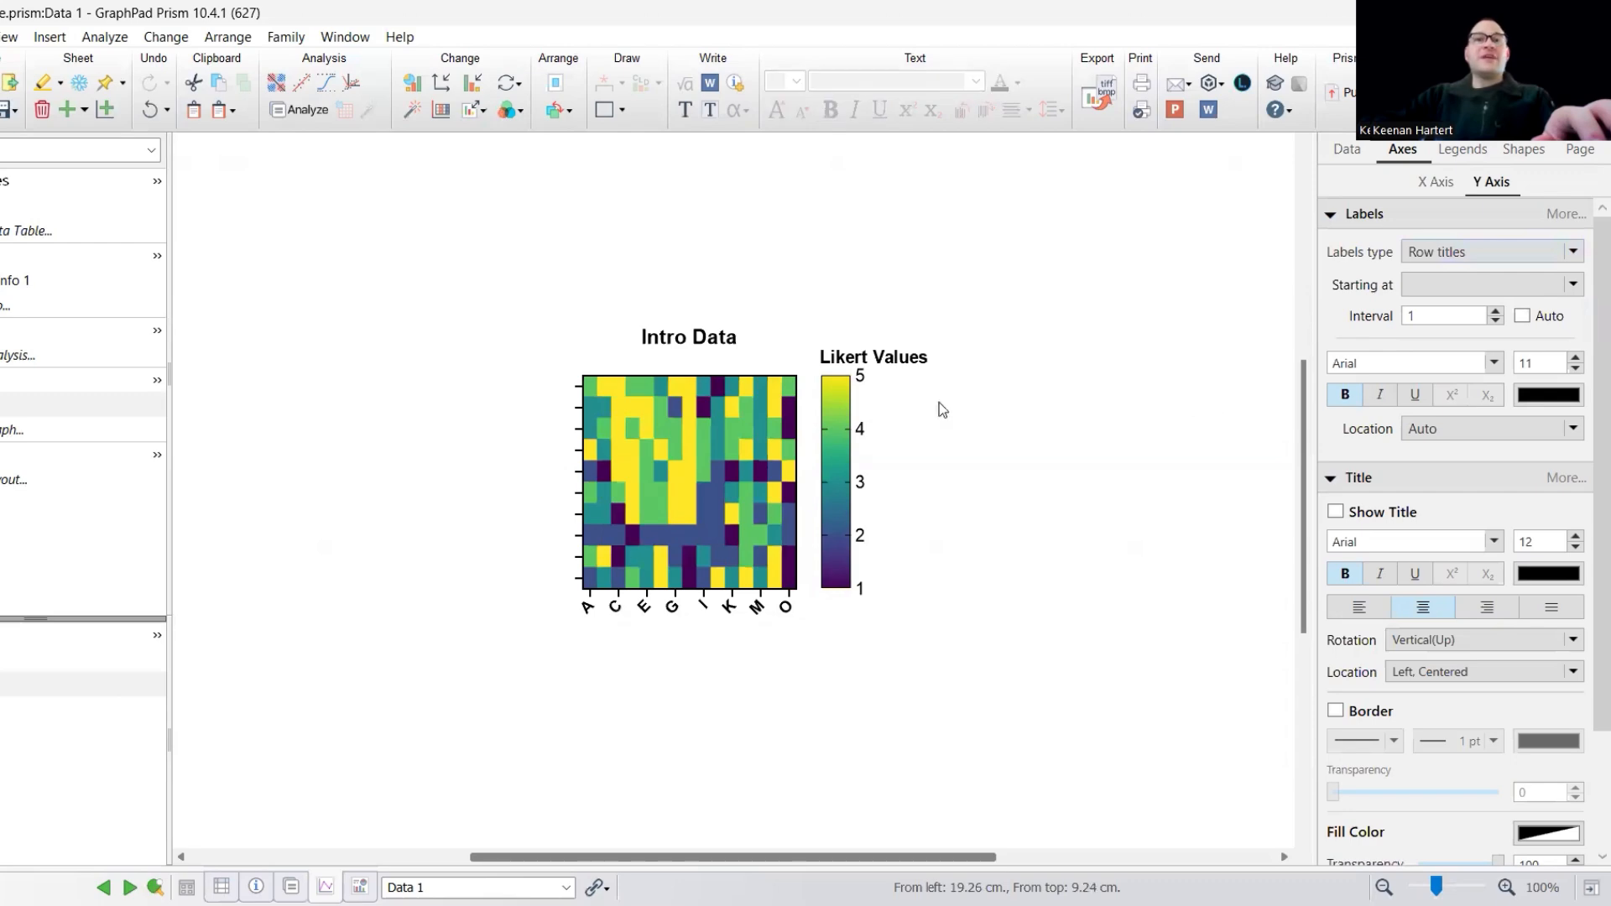
# - Turn on row titles in the format of the Data 1 table
pyautogui.click(59, 205)
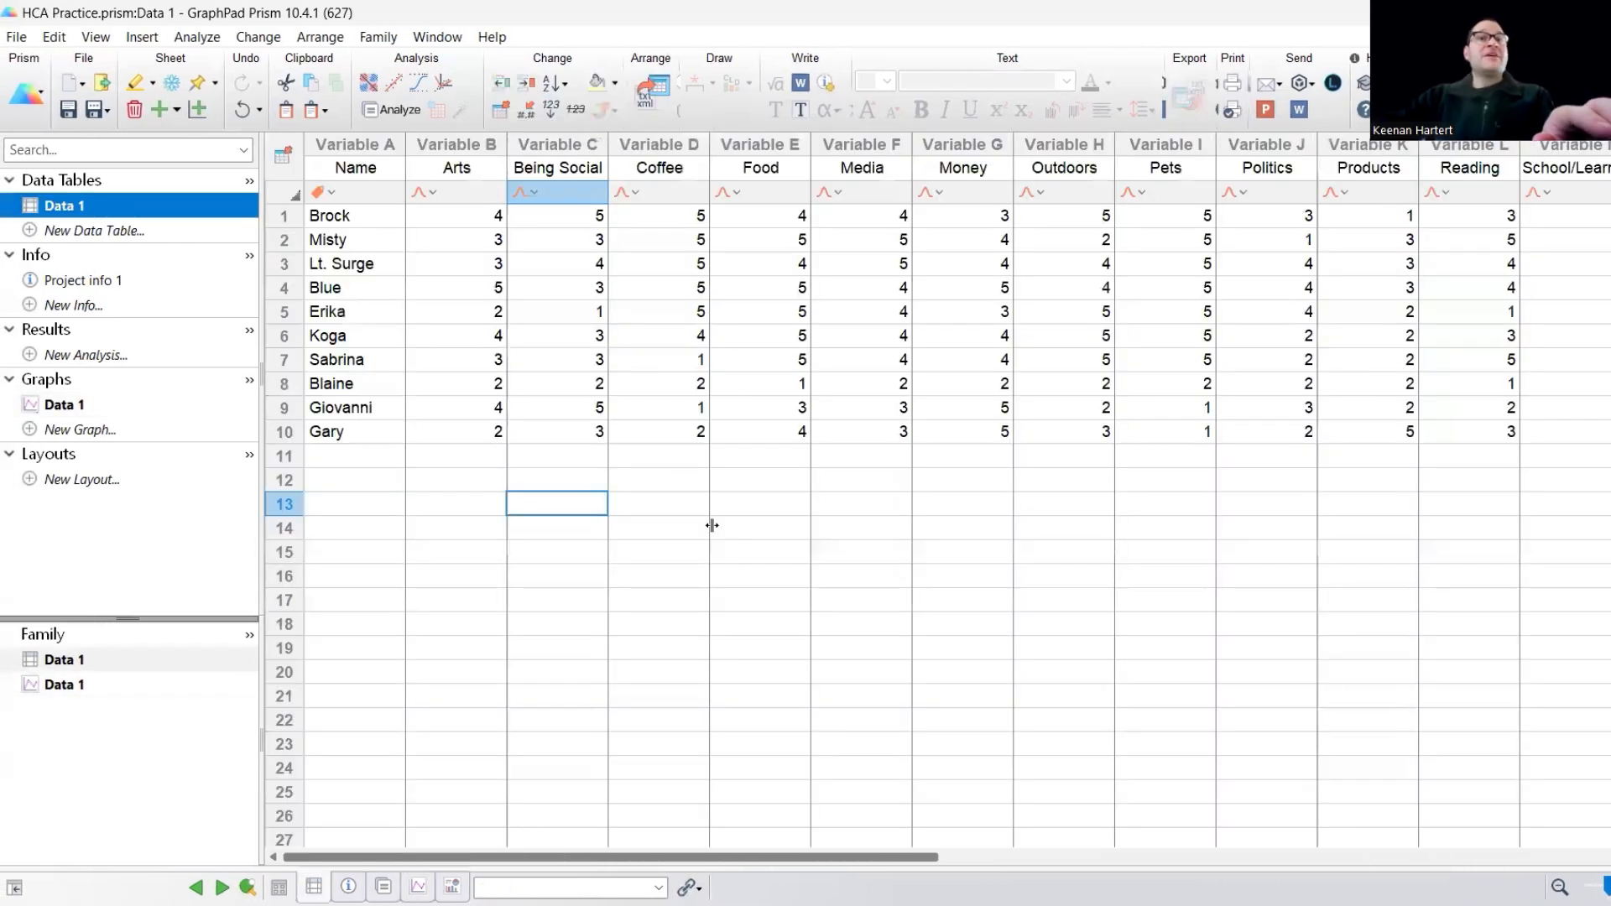
pyautogui.click(635, 454)
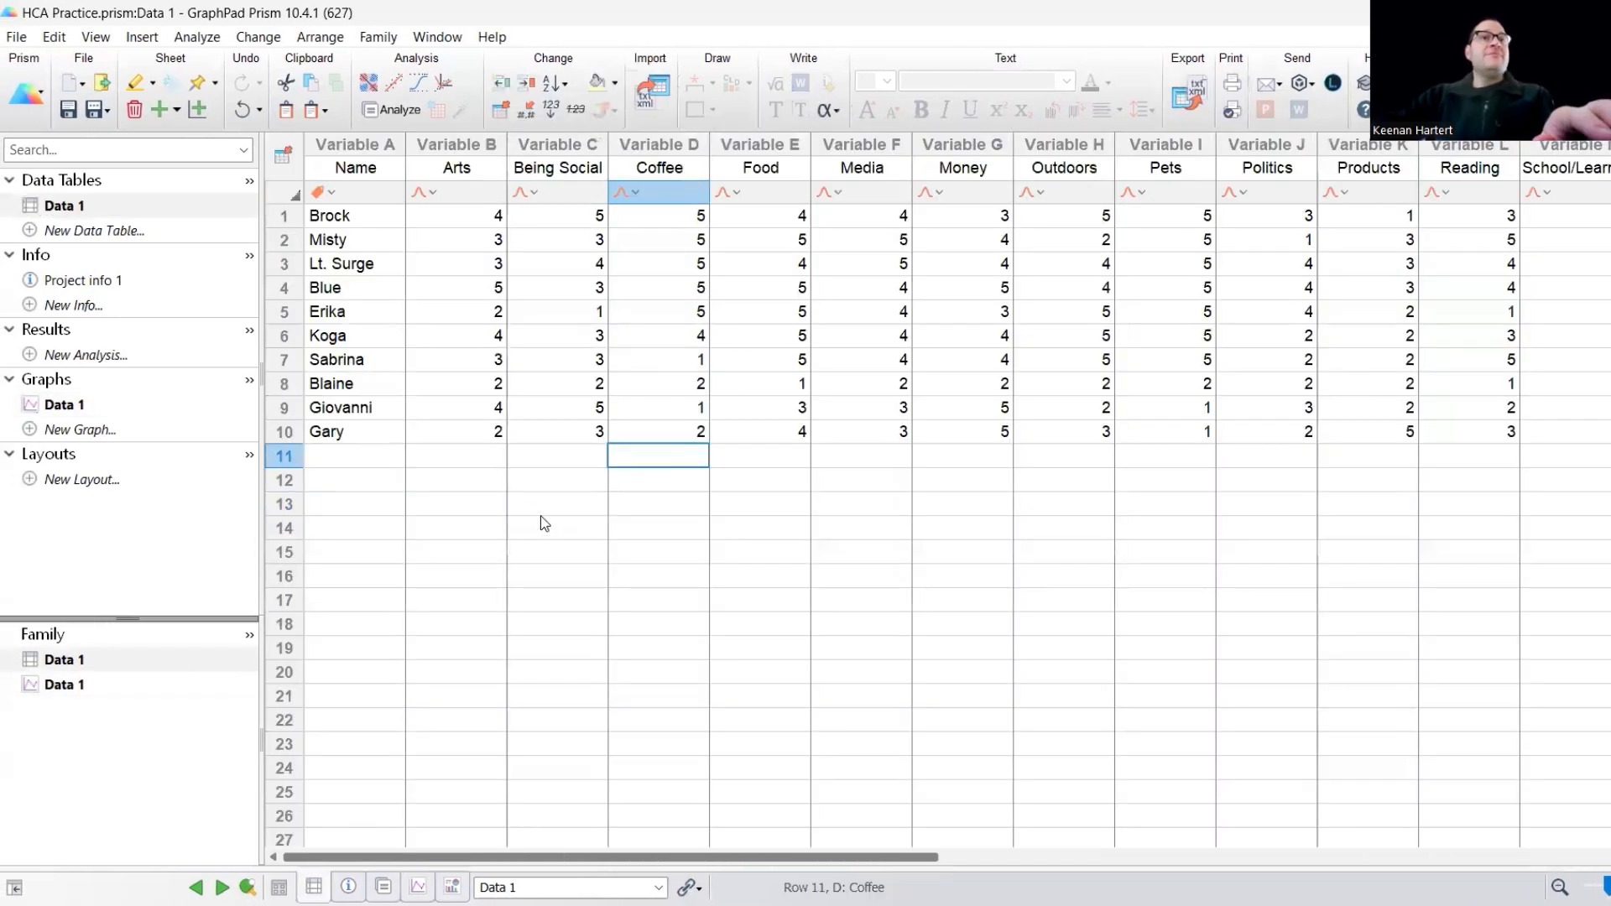
pyautogui.click(543, 523)
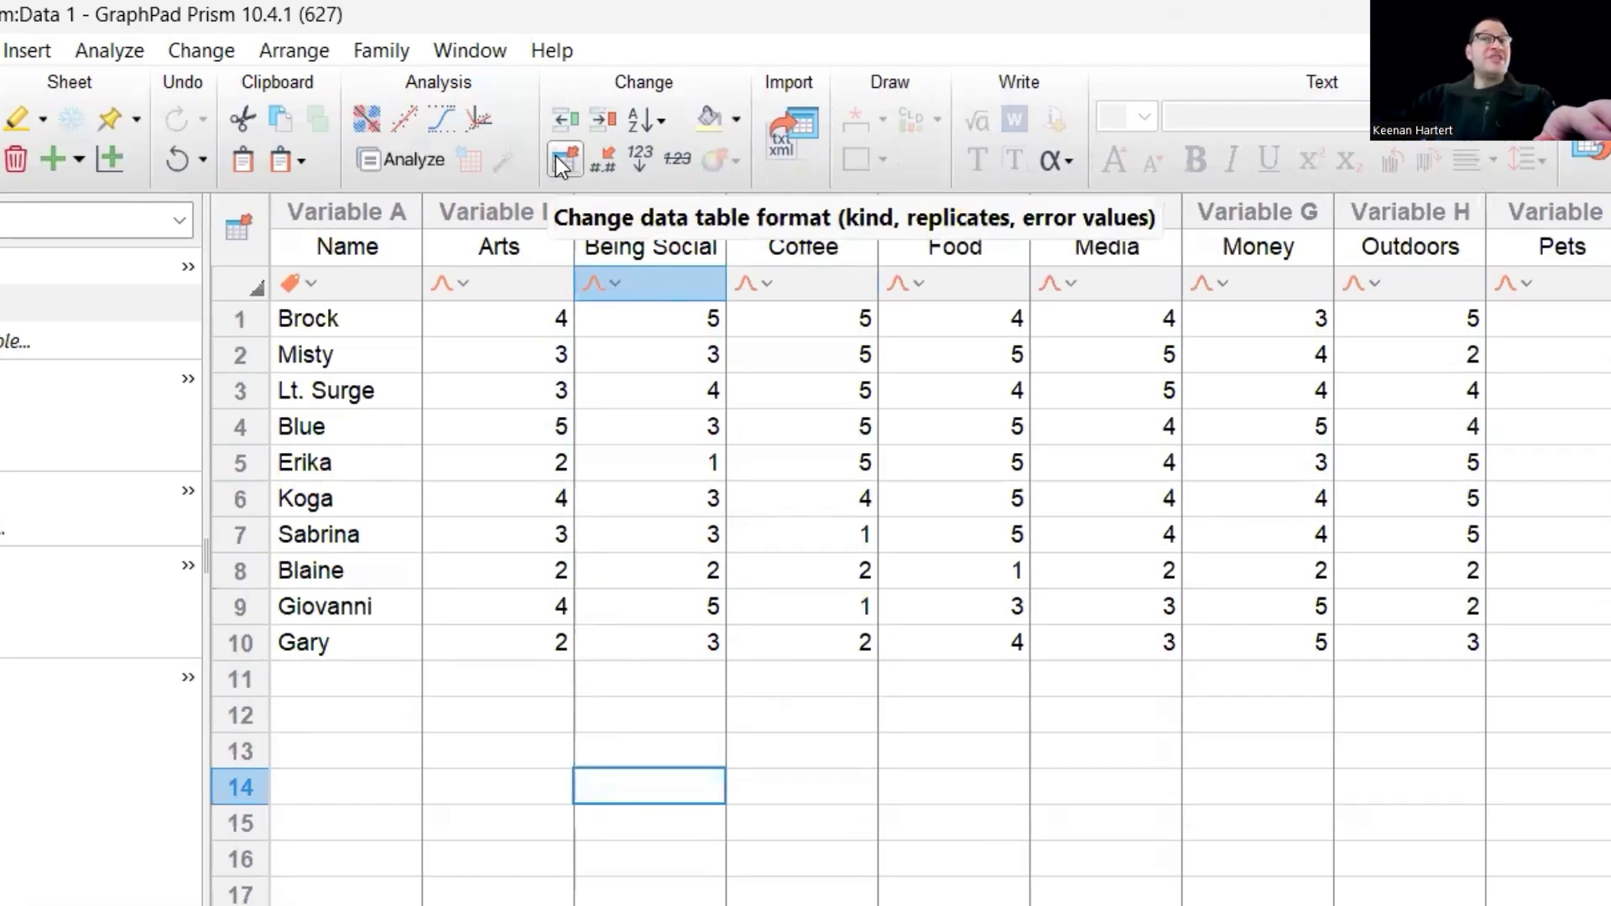
pyautogui.click(555, 156)
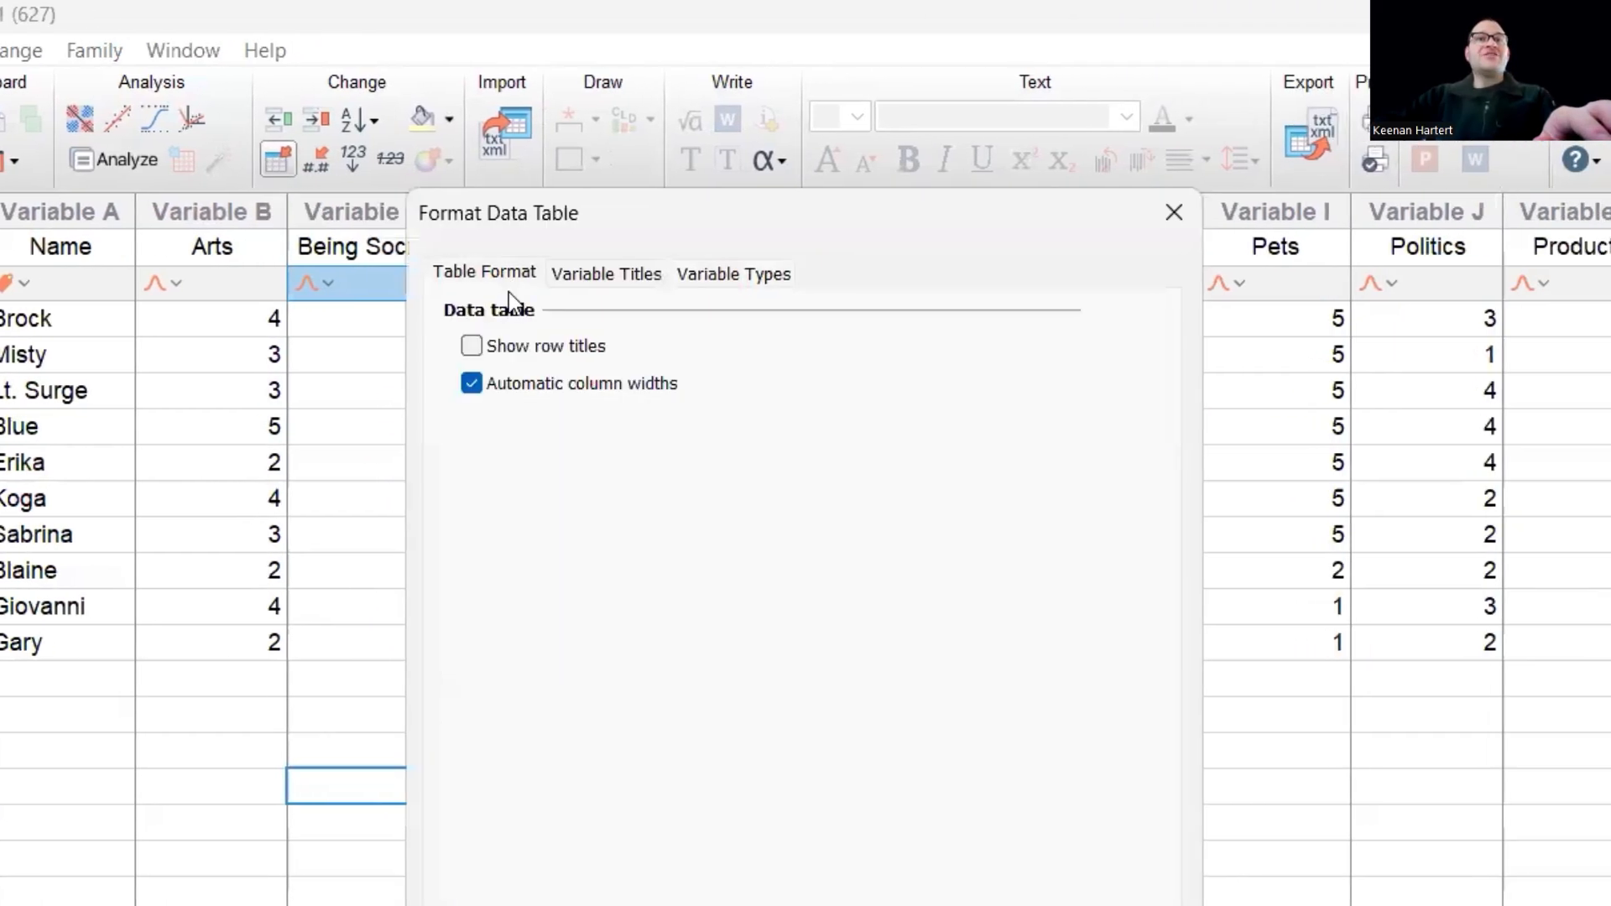
pyautogui.click(475, 349)
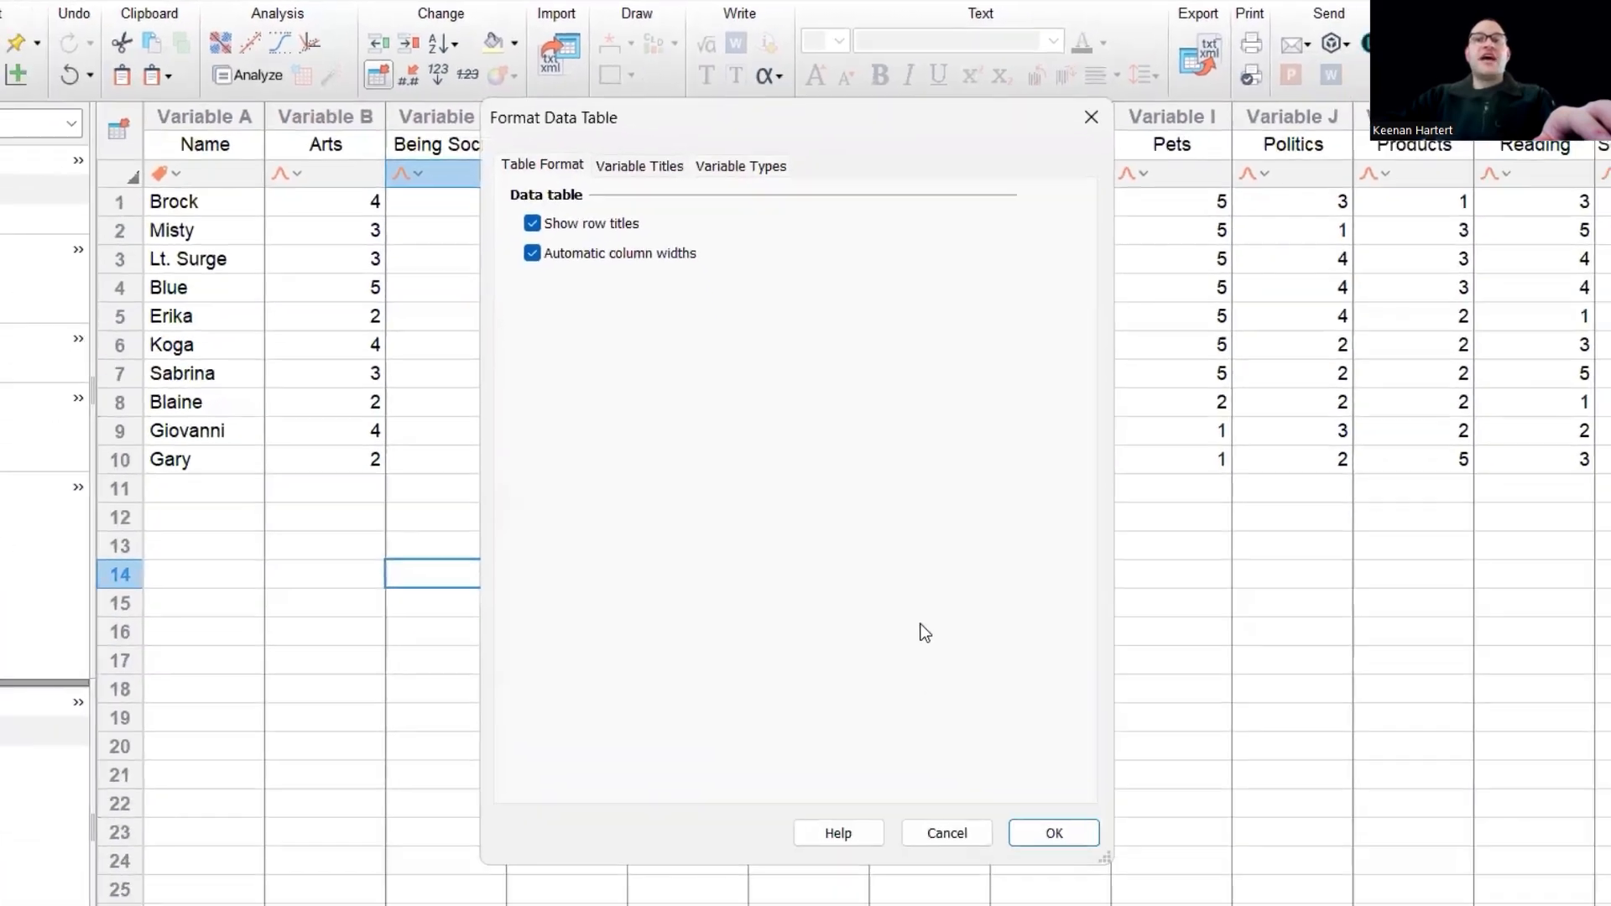
pyautogui.click(1043, 792)
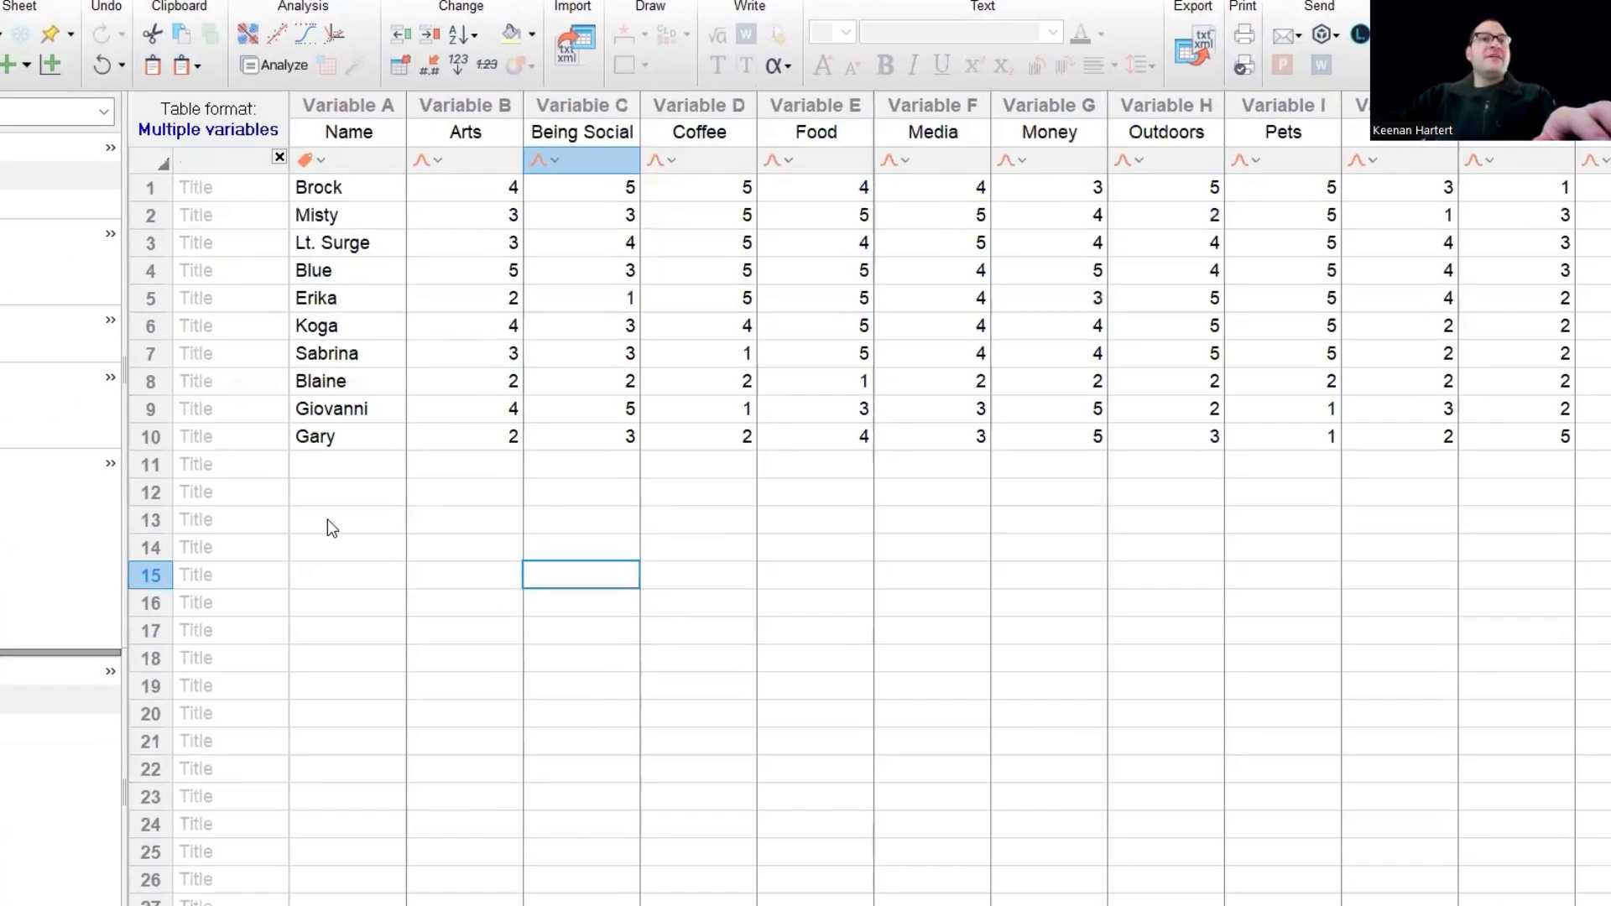
# - Copy the ten entries of the Name variable into the row titles of rows 1 to 10
pyautogui.moveTo(196, 184); pyautogui.dragTo(195, 438)
pyautogui.hotkey('ctrl', 'c')
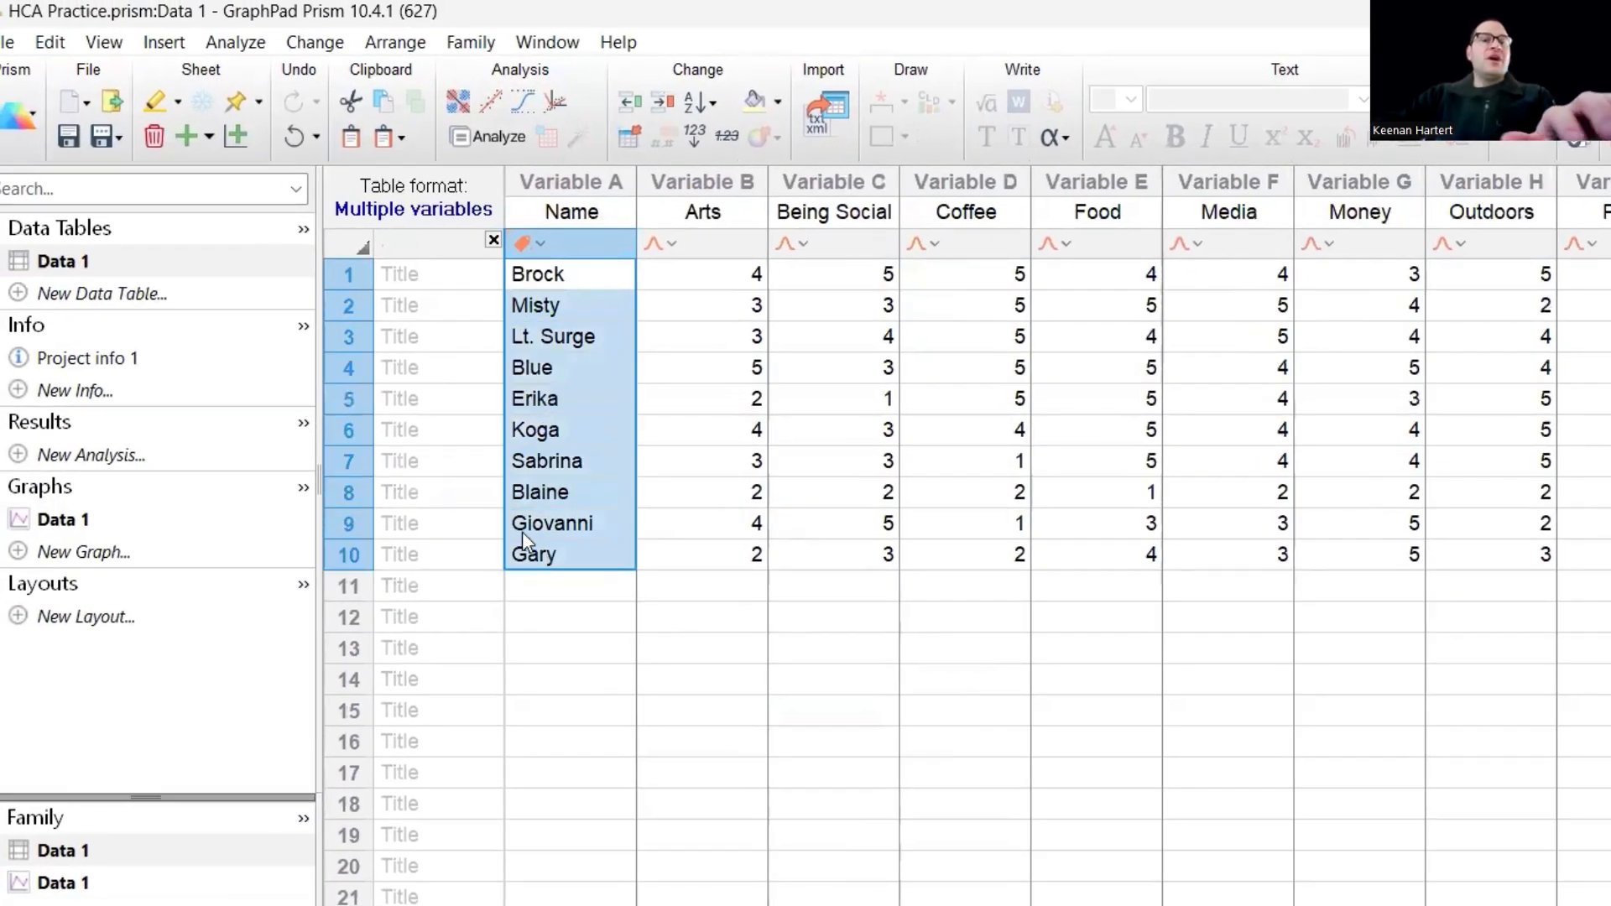
pyautogui.click(437, 274)
pyautogui.hotkey('ctrl', 'v')
# - Return to the heat map and label its X axis with the column headers at an interval of 1
pyautogui.click(76, 519)
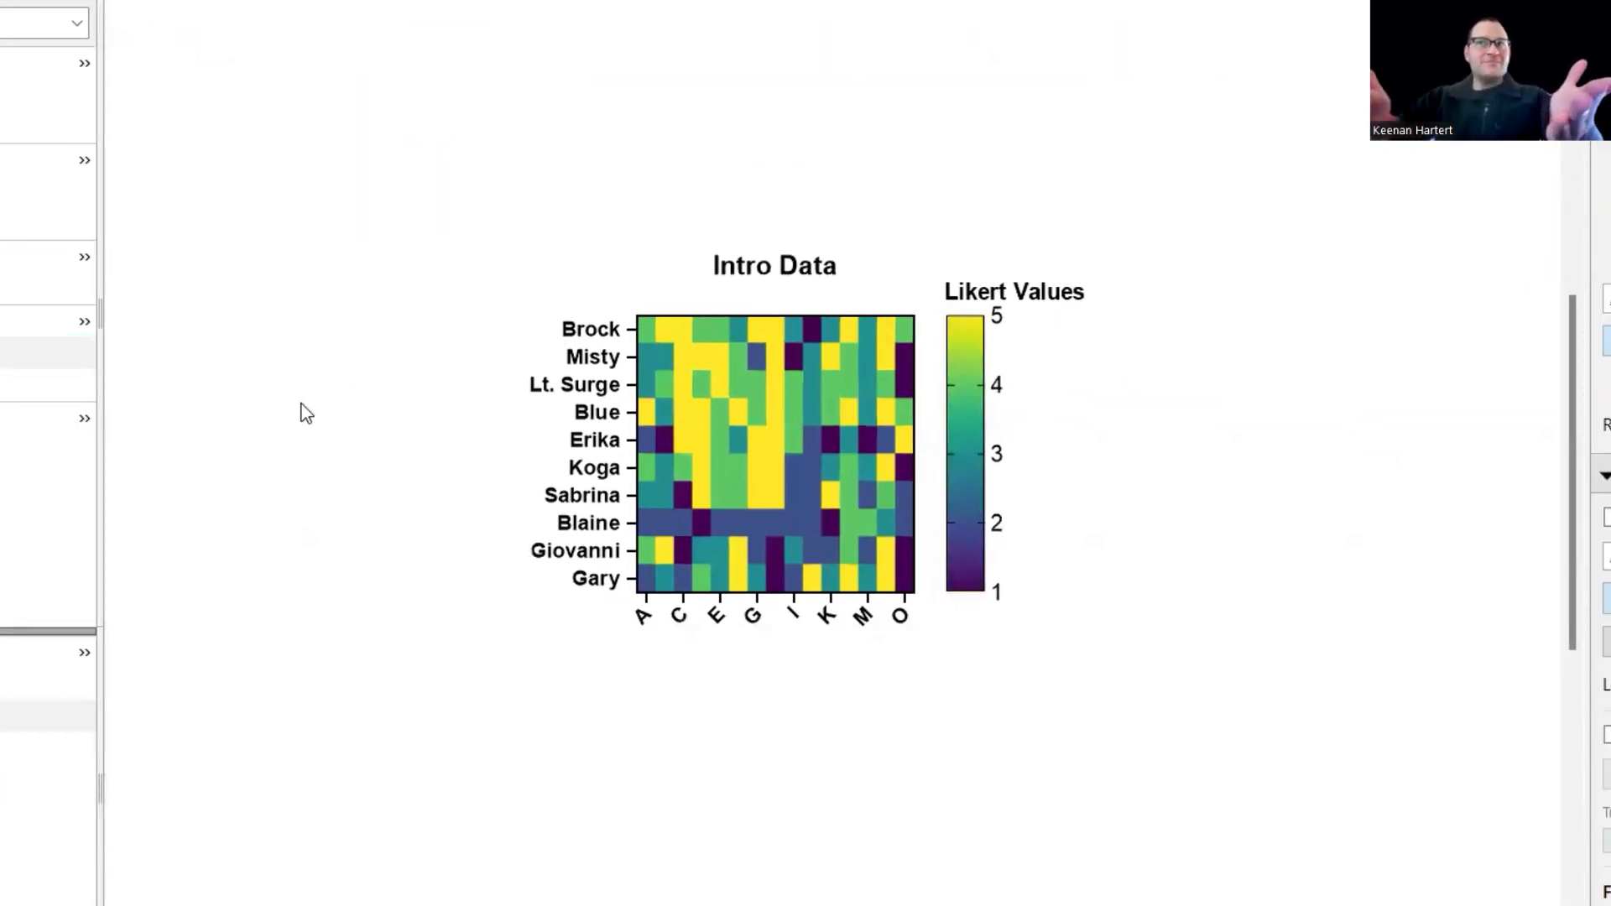
pyautogui.click(826, 619)
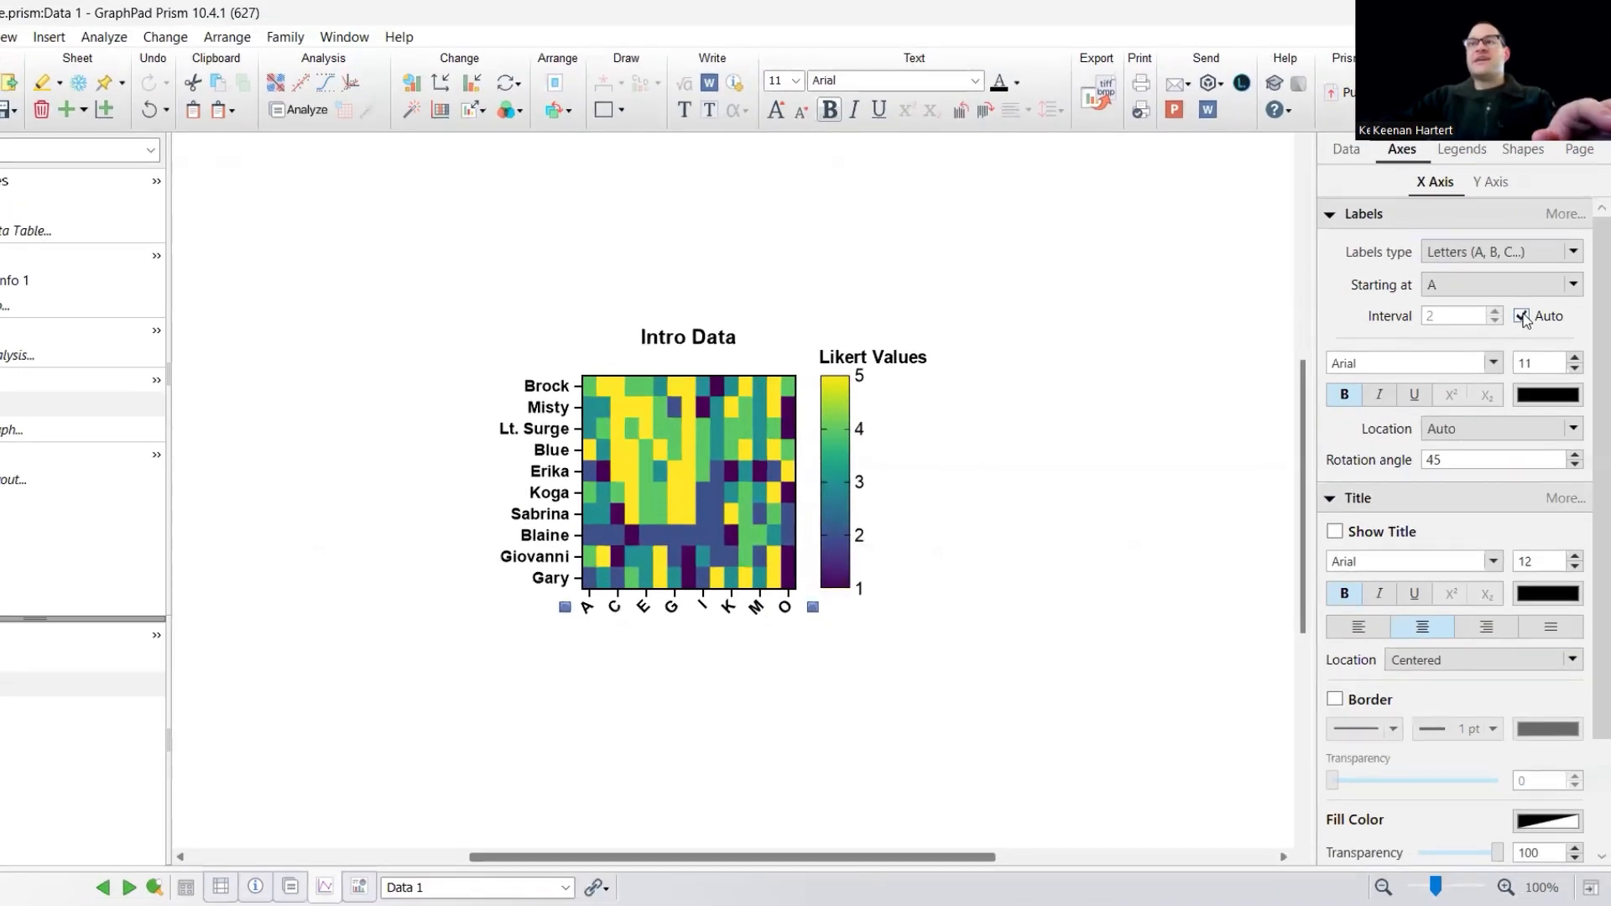
pyautogui.click(1521, 316)
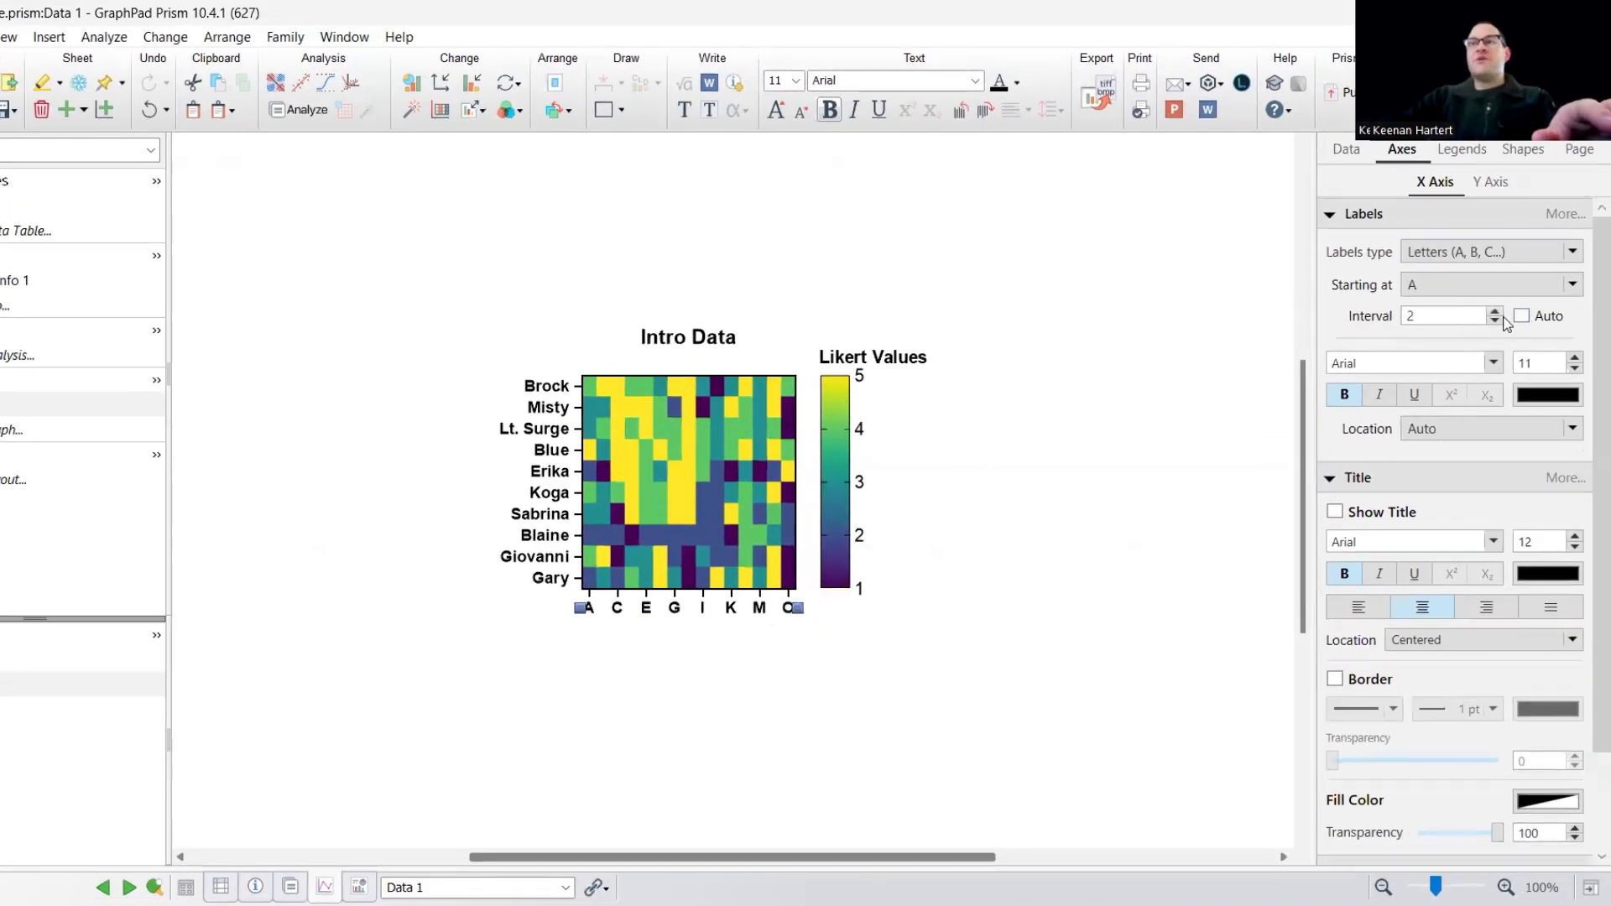
pyautogui.click(1509, 287)
pyautogui.click(1483, 253)
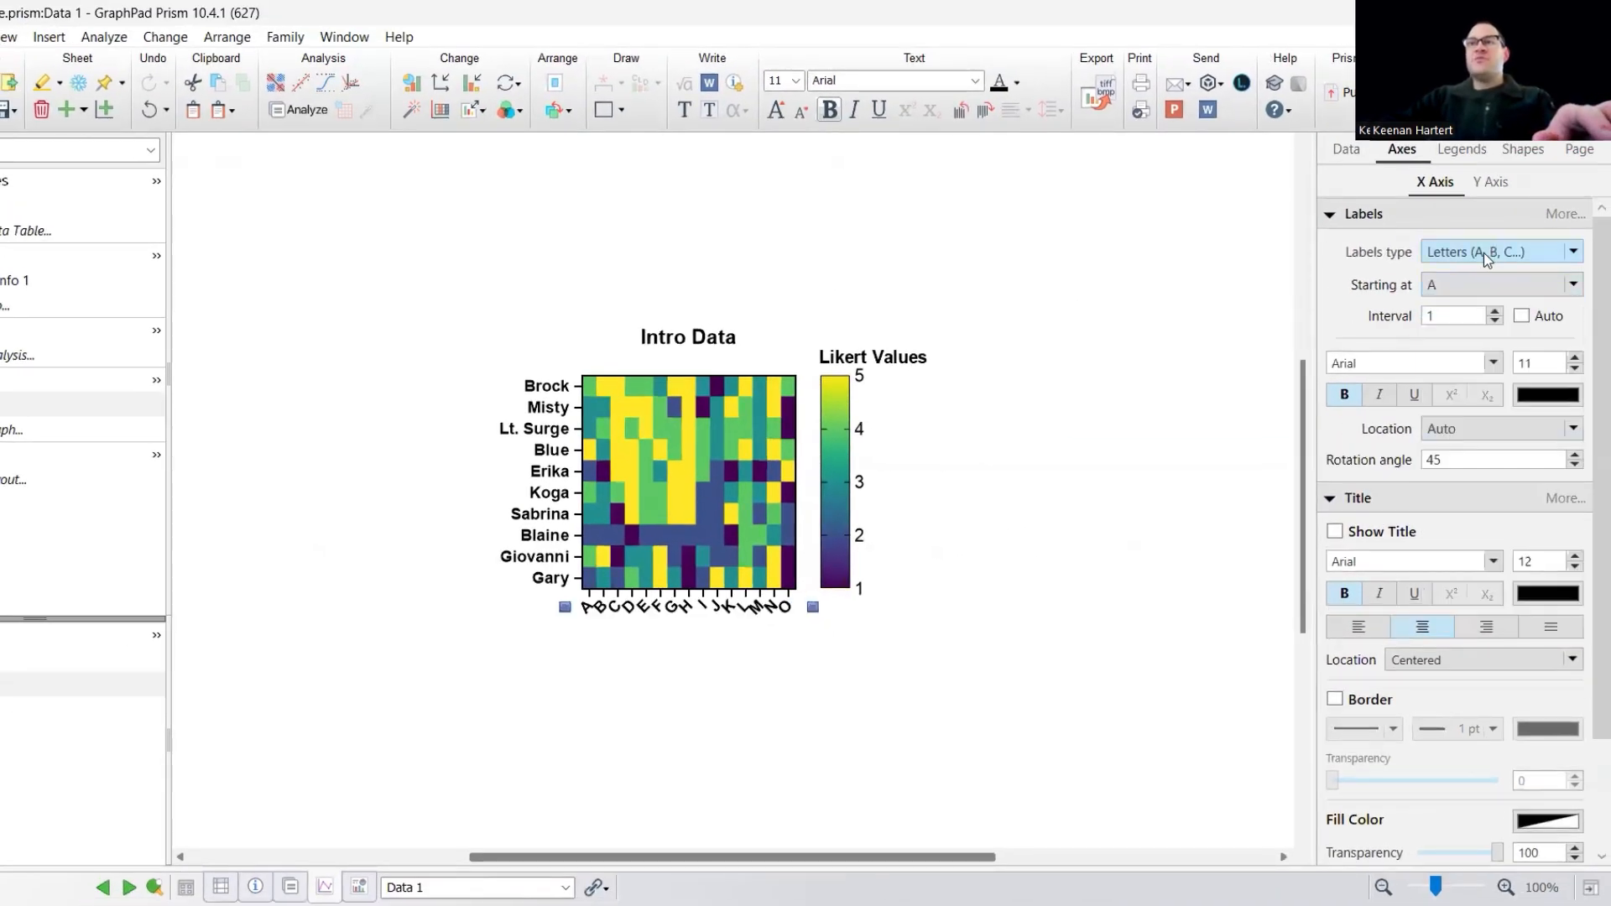
pyautogui.click(1484, 254)
pyautogui.click(1474, 316)
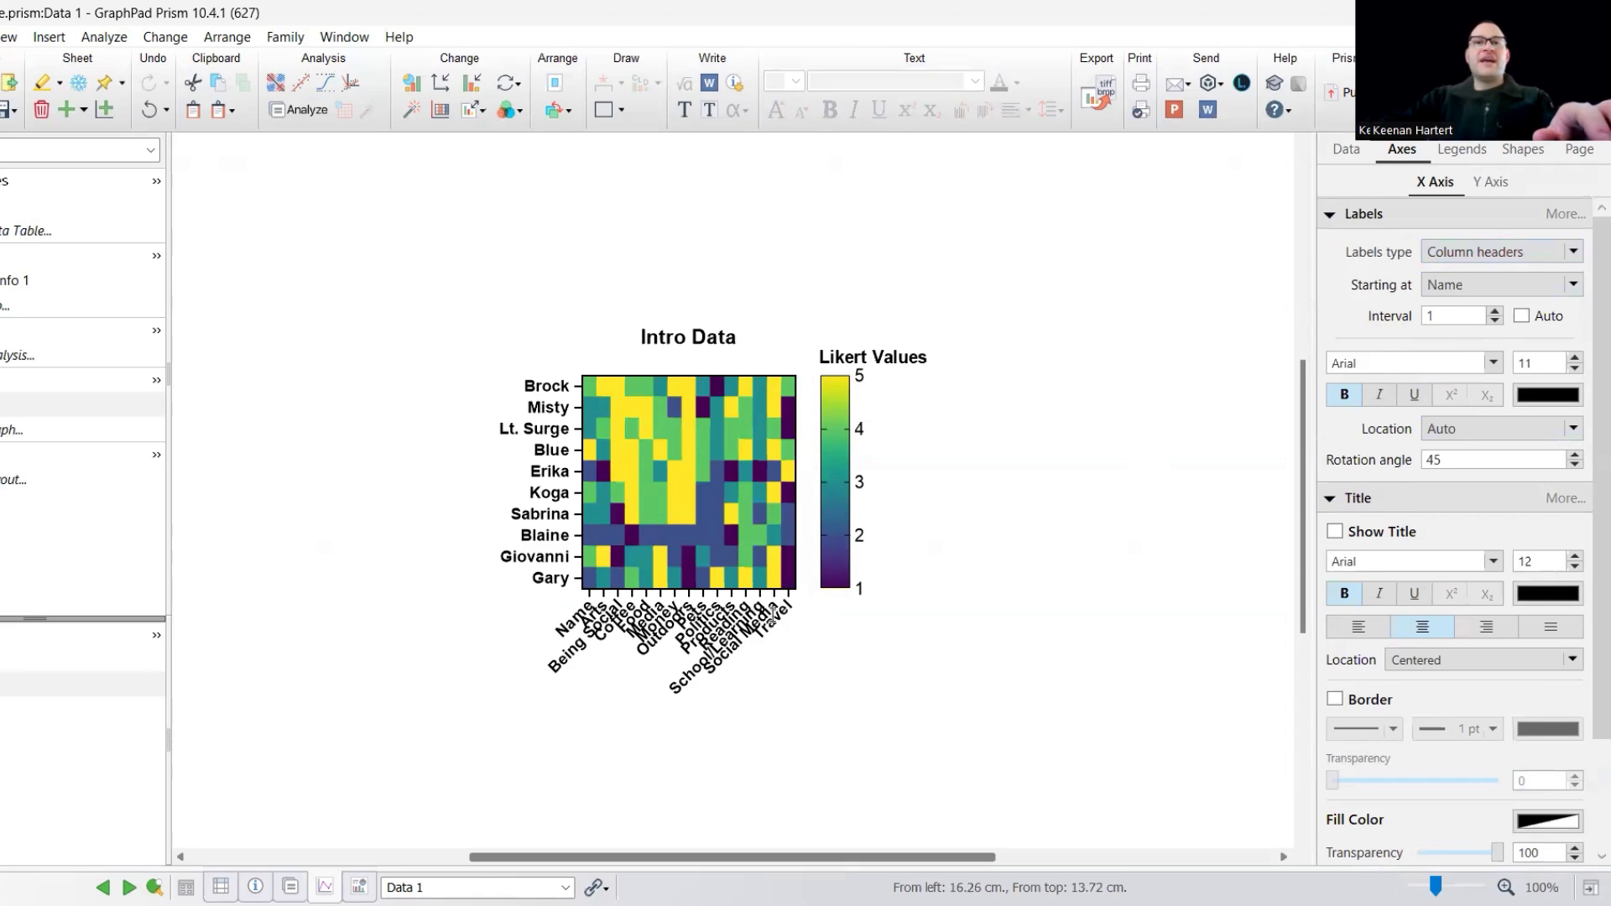
# - Reduce the font size of the heat map's X axis labels to 7
pyautogui.click(736, 620)
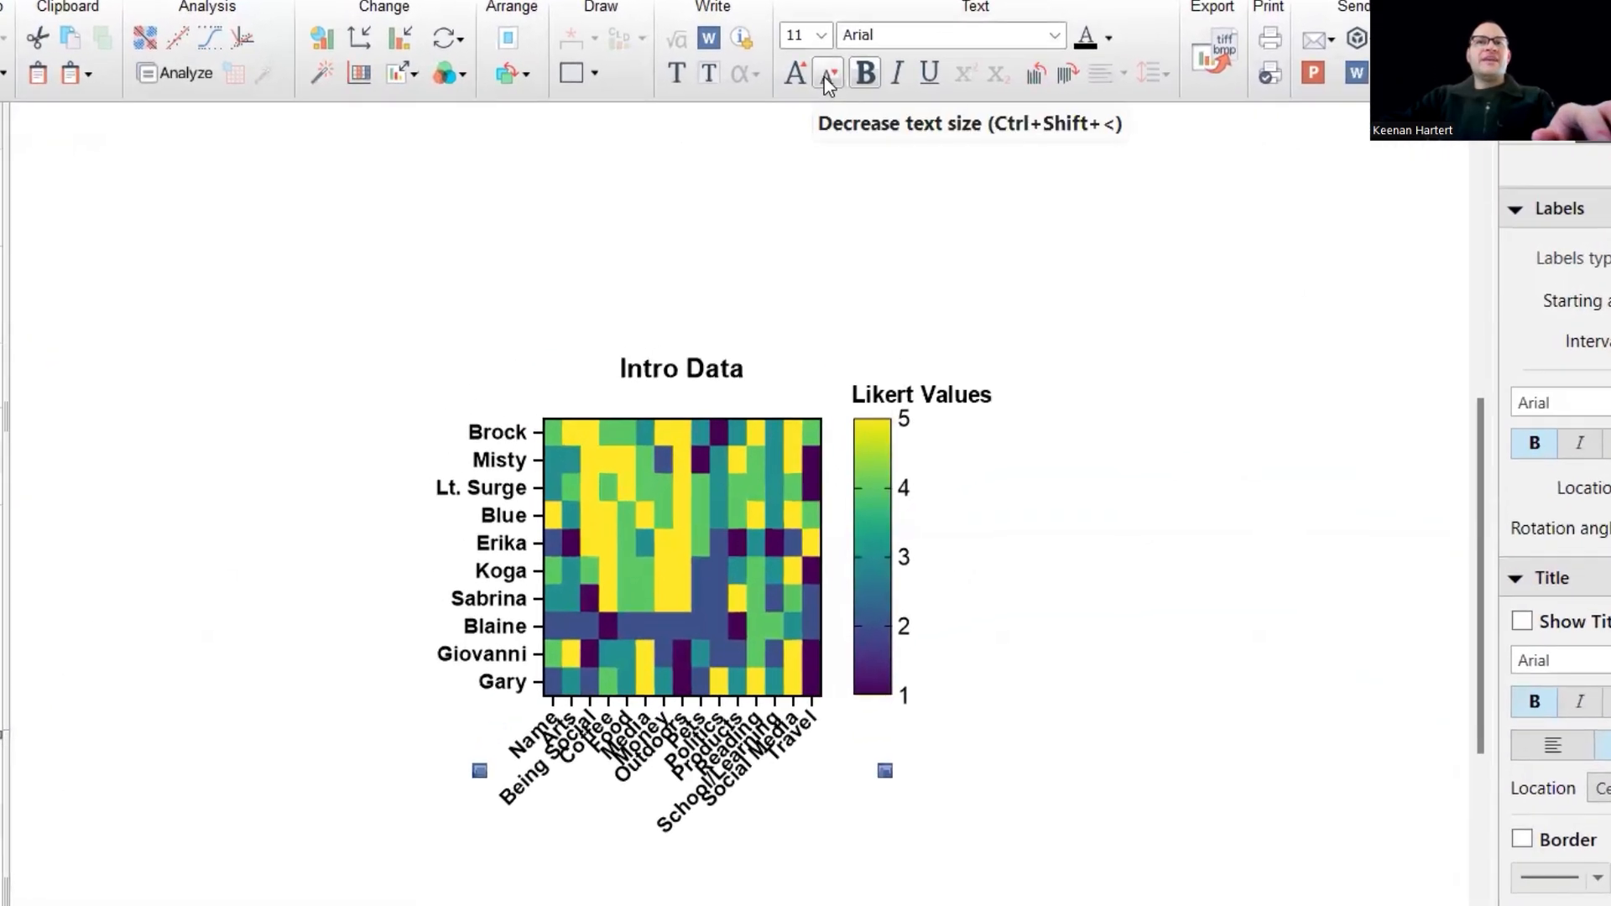
pyautogui.click(827, 83)
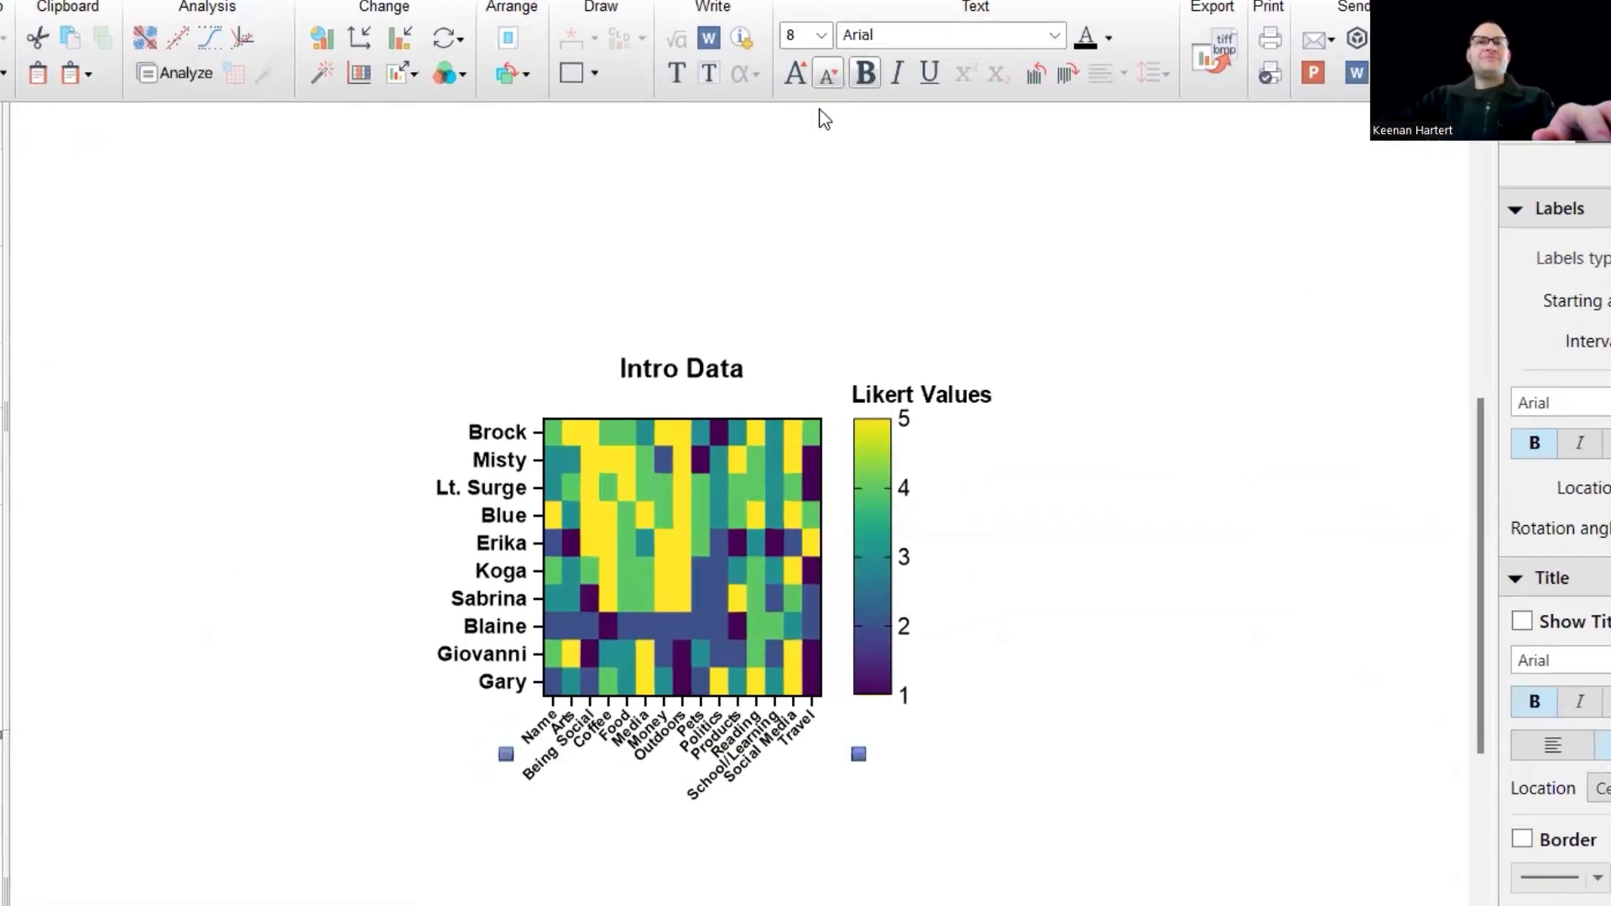
pyautogui.click(1377, 657)
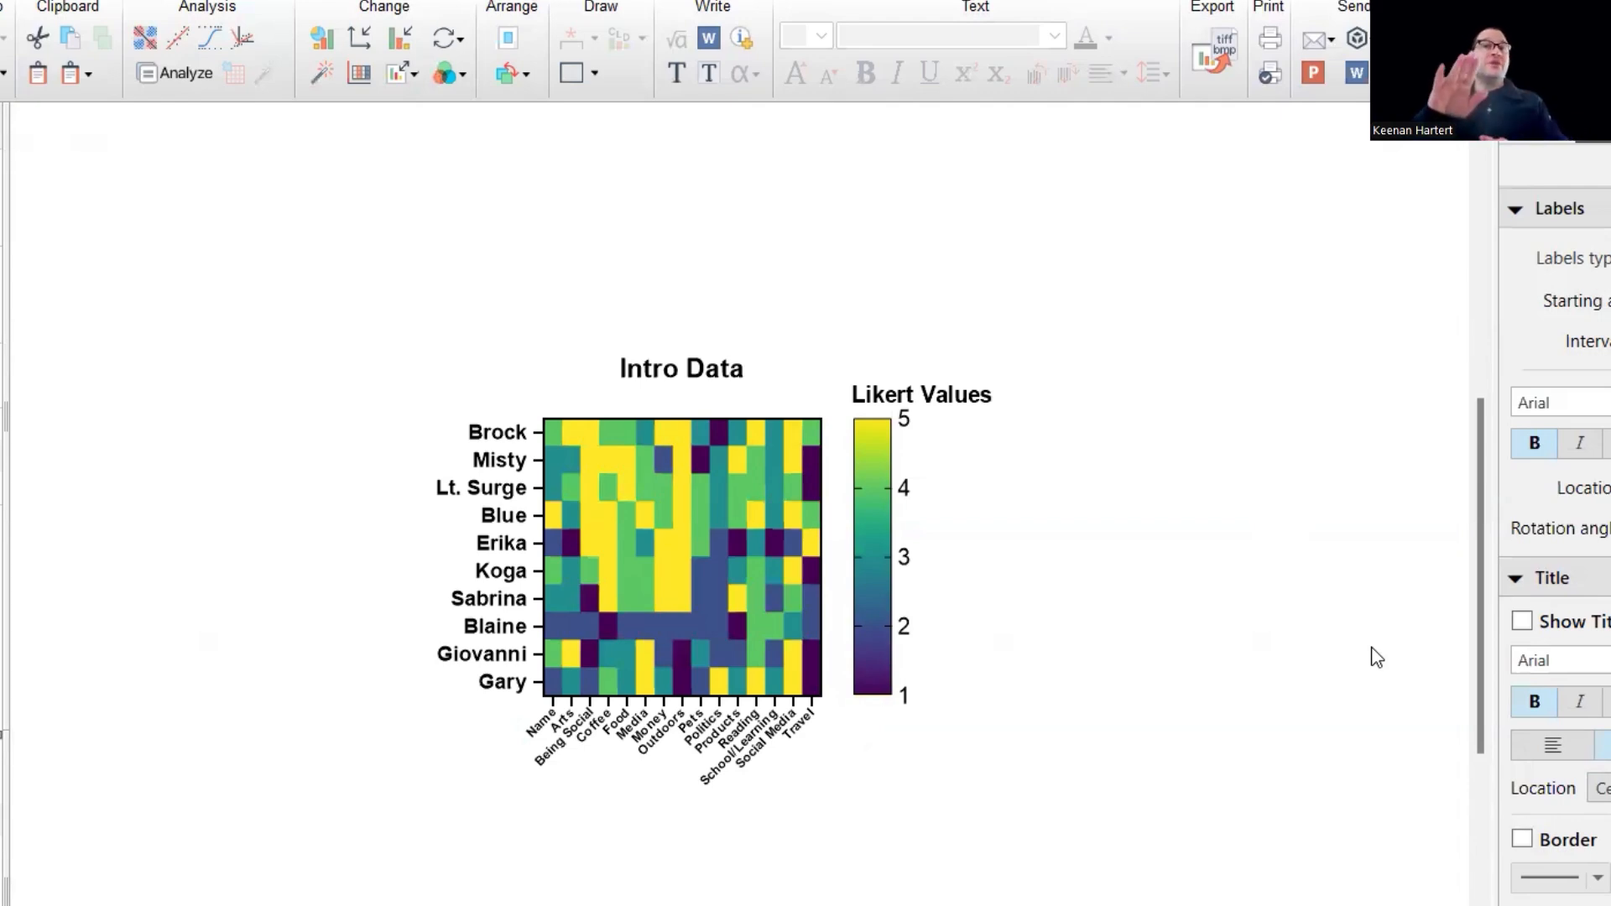
# - Turn on cell borders for the heat map and set their thickness to ¼ pt
pyautogui.click(798, 606)
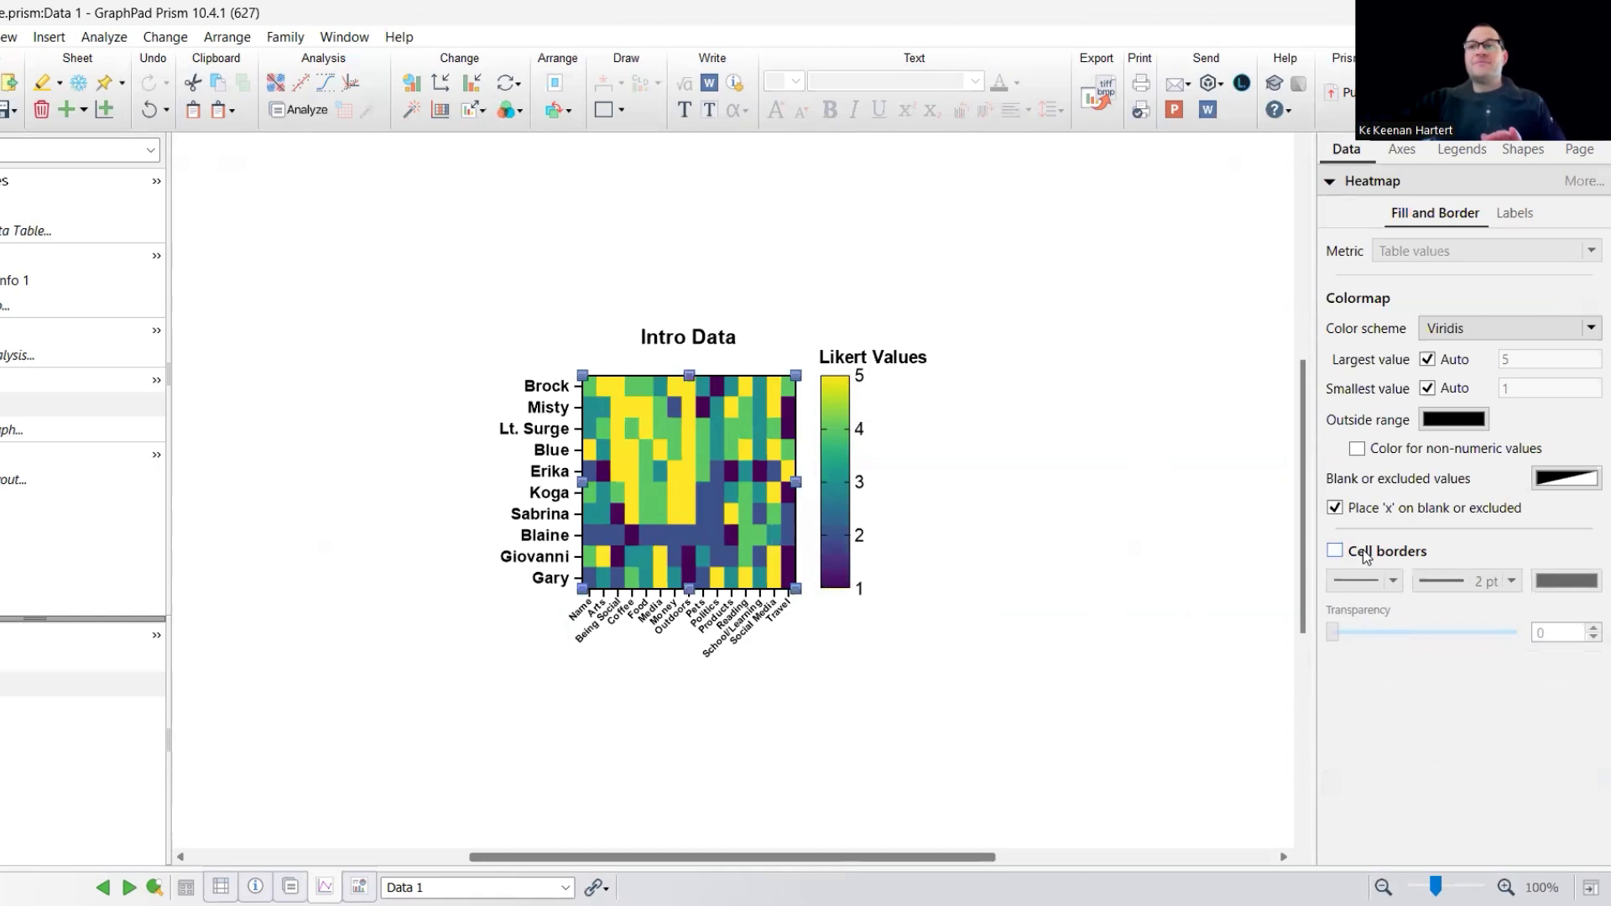
pyautogui.click(1366, 557)
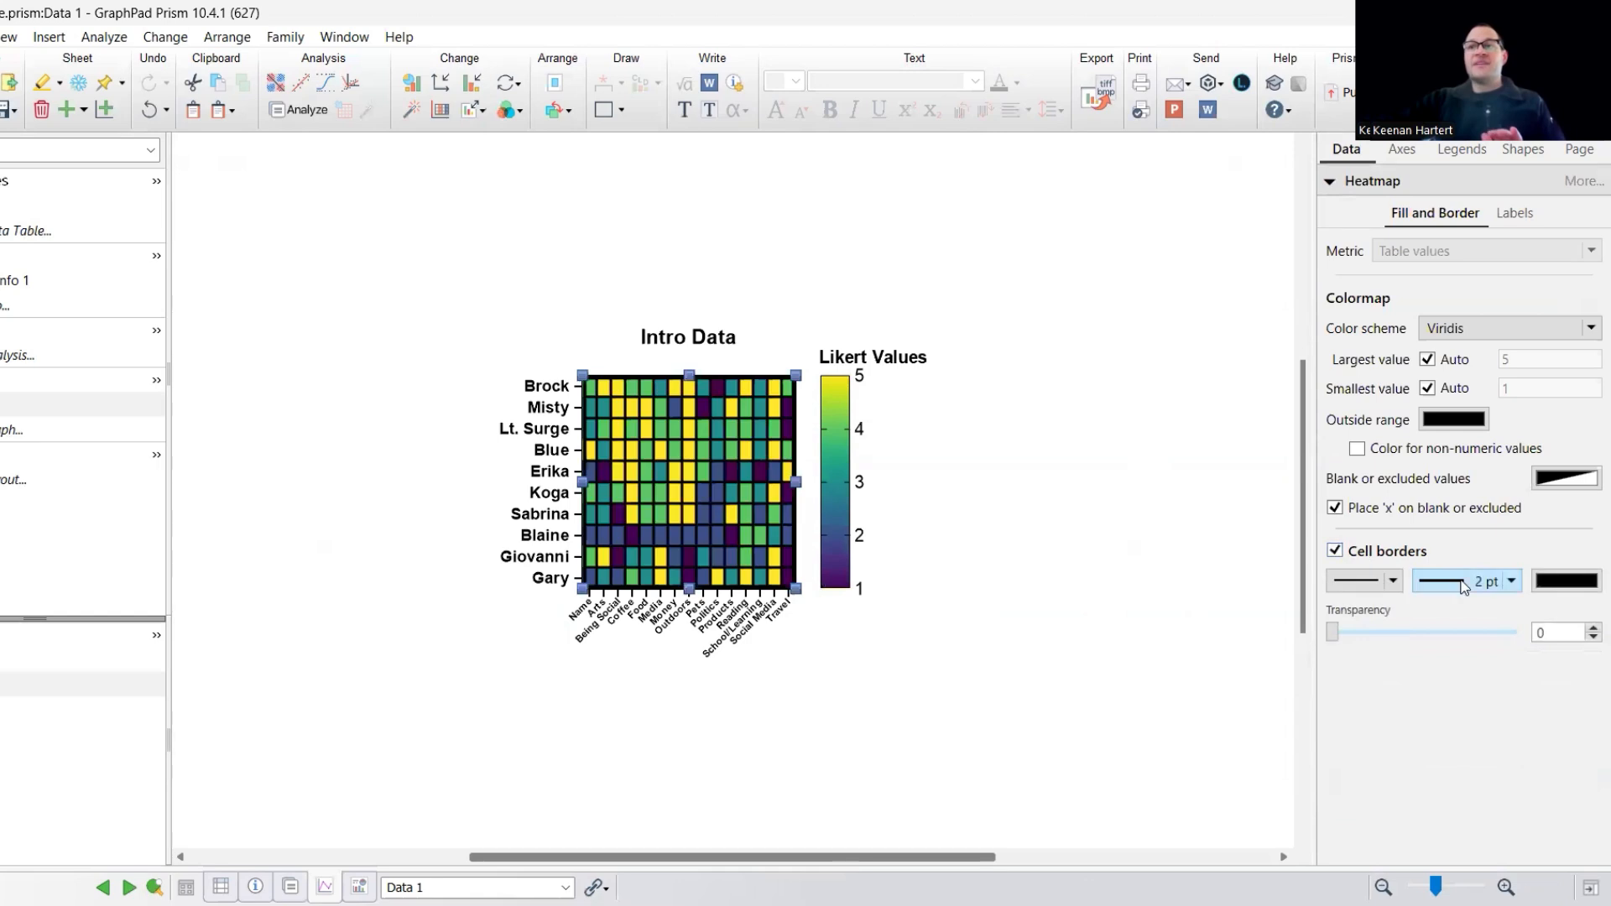
pyautogui.click(1494, 582)
pyautogui.click(1469, 604)
pyautogui.click(725, 464)
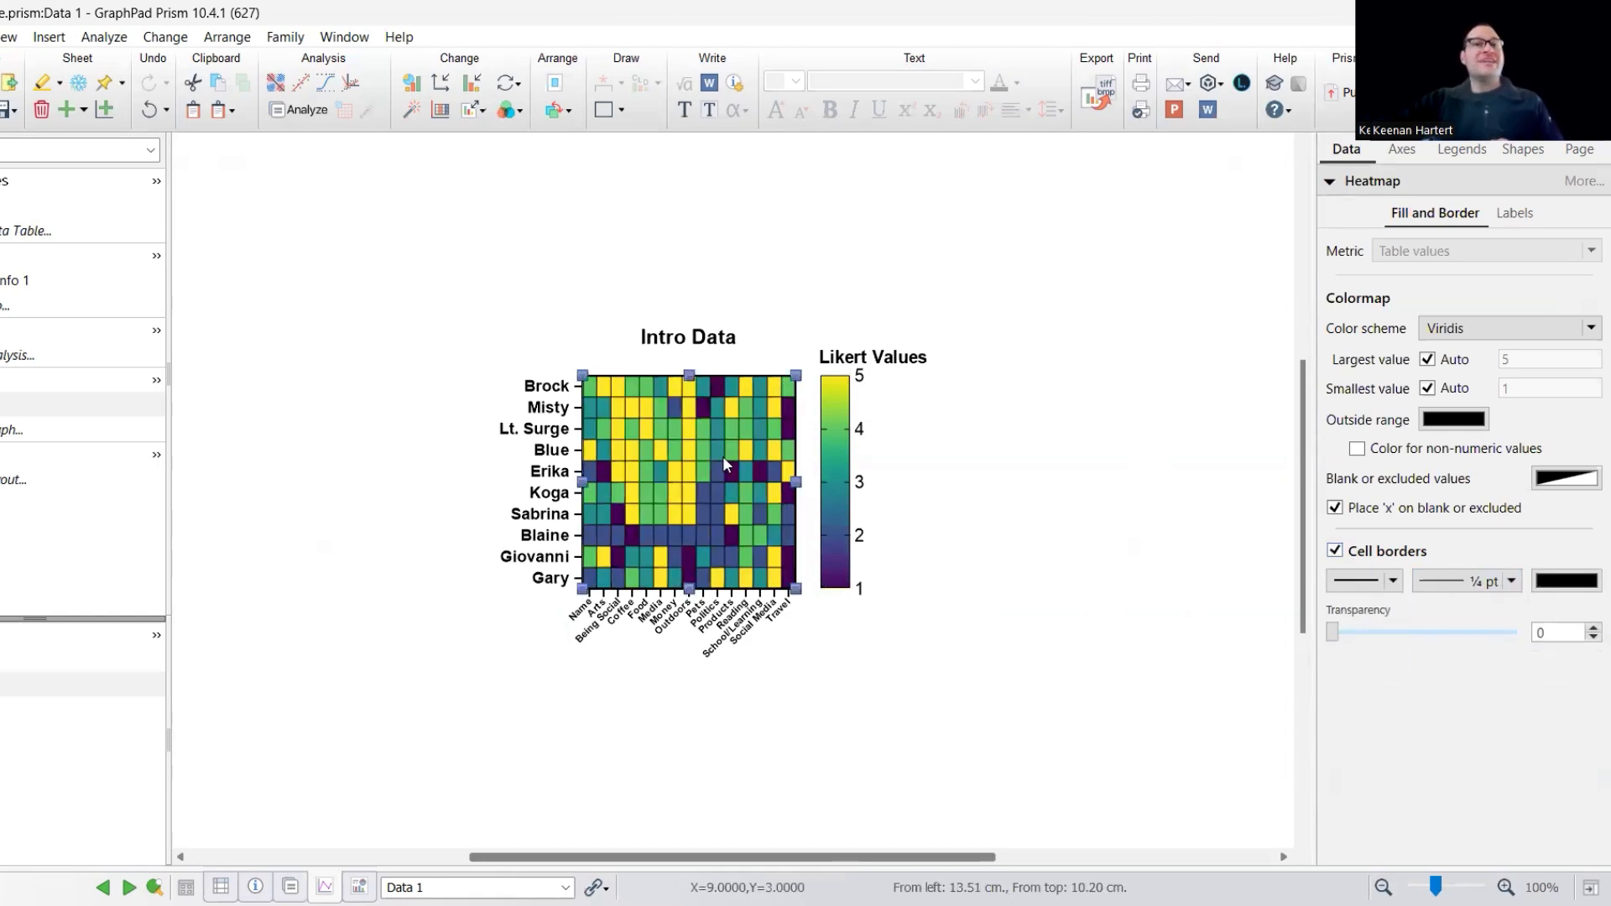
# - Widen the heat map by stretching its right edge outward, leaving its height as it is
pyautogui.moveTo(798, 480); pyautogui.dragTo(894, 481)
pyautogui.click(1015, 532)
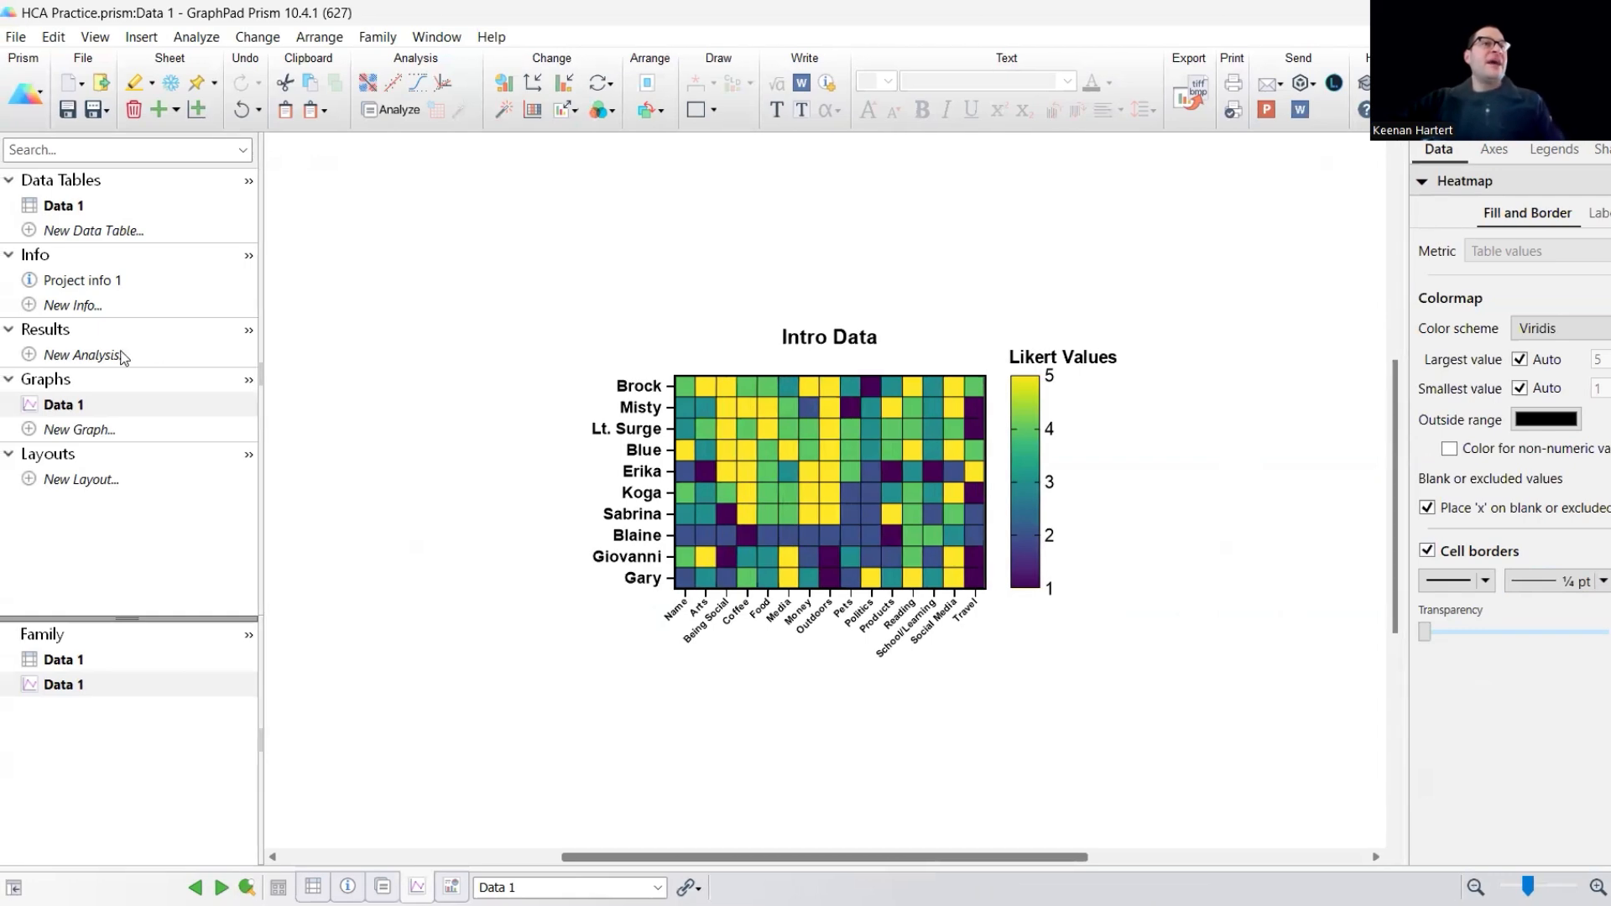
# - Start a new hierarchical clustering analysis on Data 1 with all variables from Name to Video Games included
pyautogui.click(110, 357)
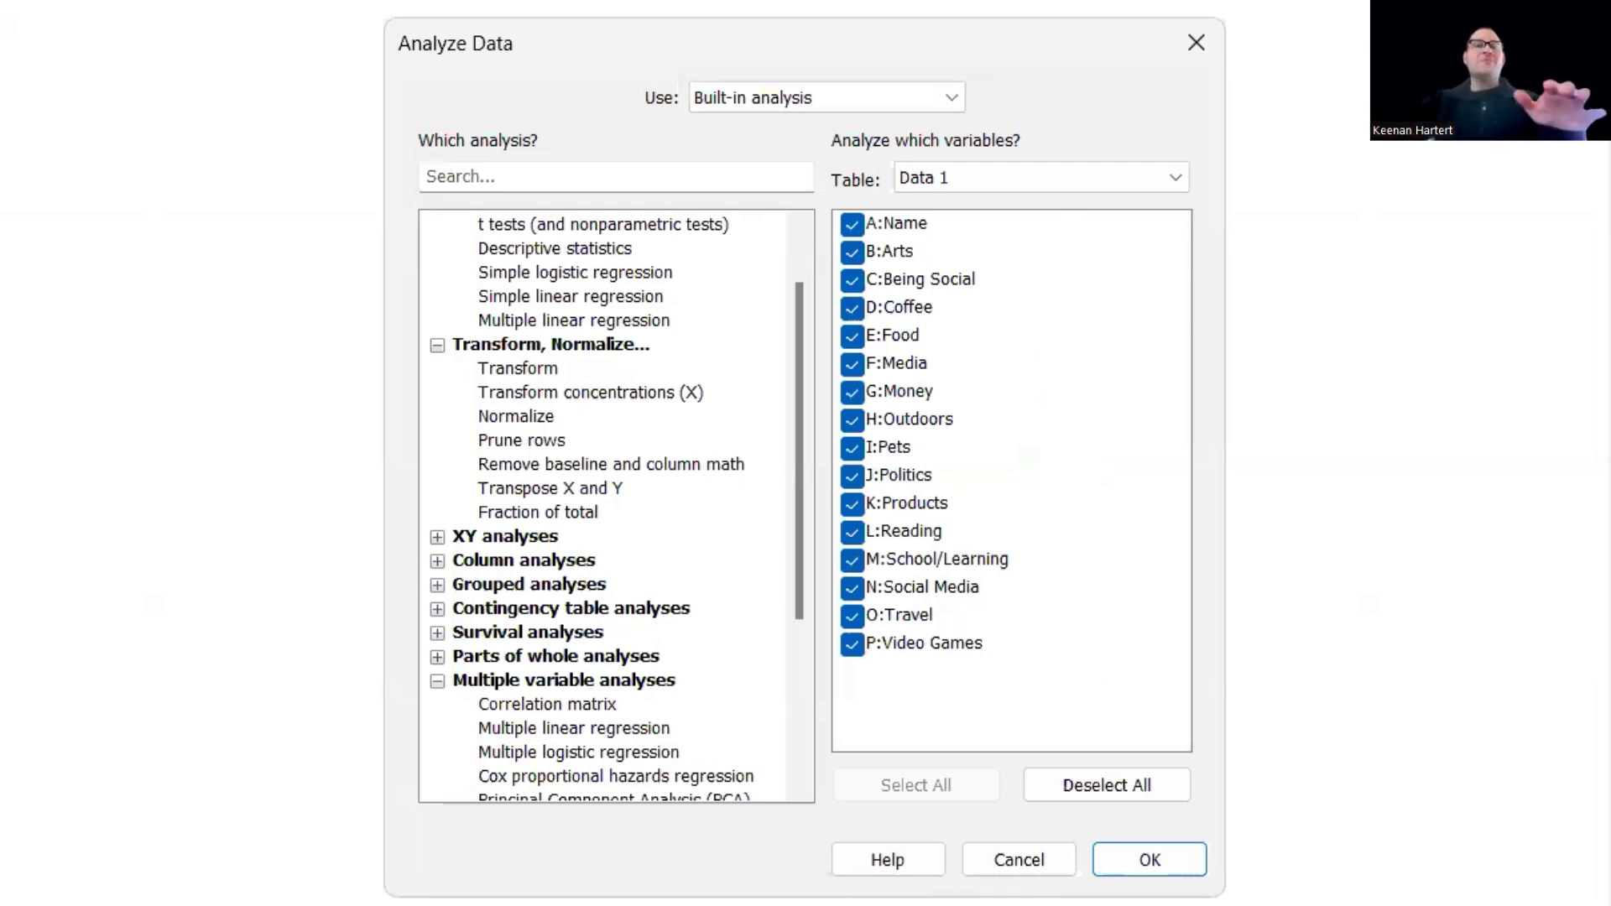
pyautogui.scroll(-2, 562, 587)
pyautogui.click(563, 681)
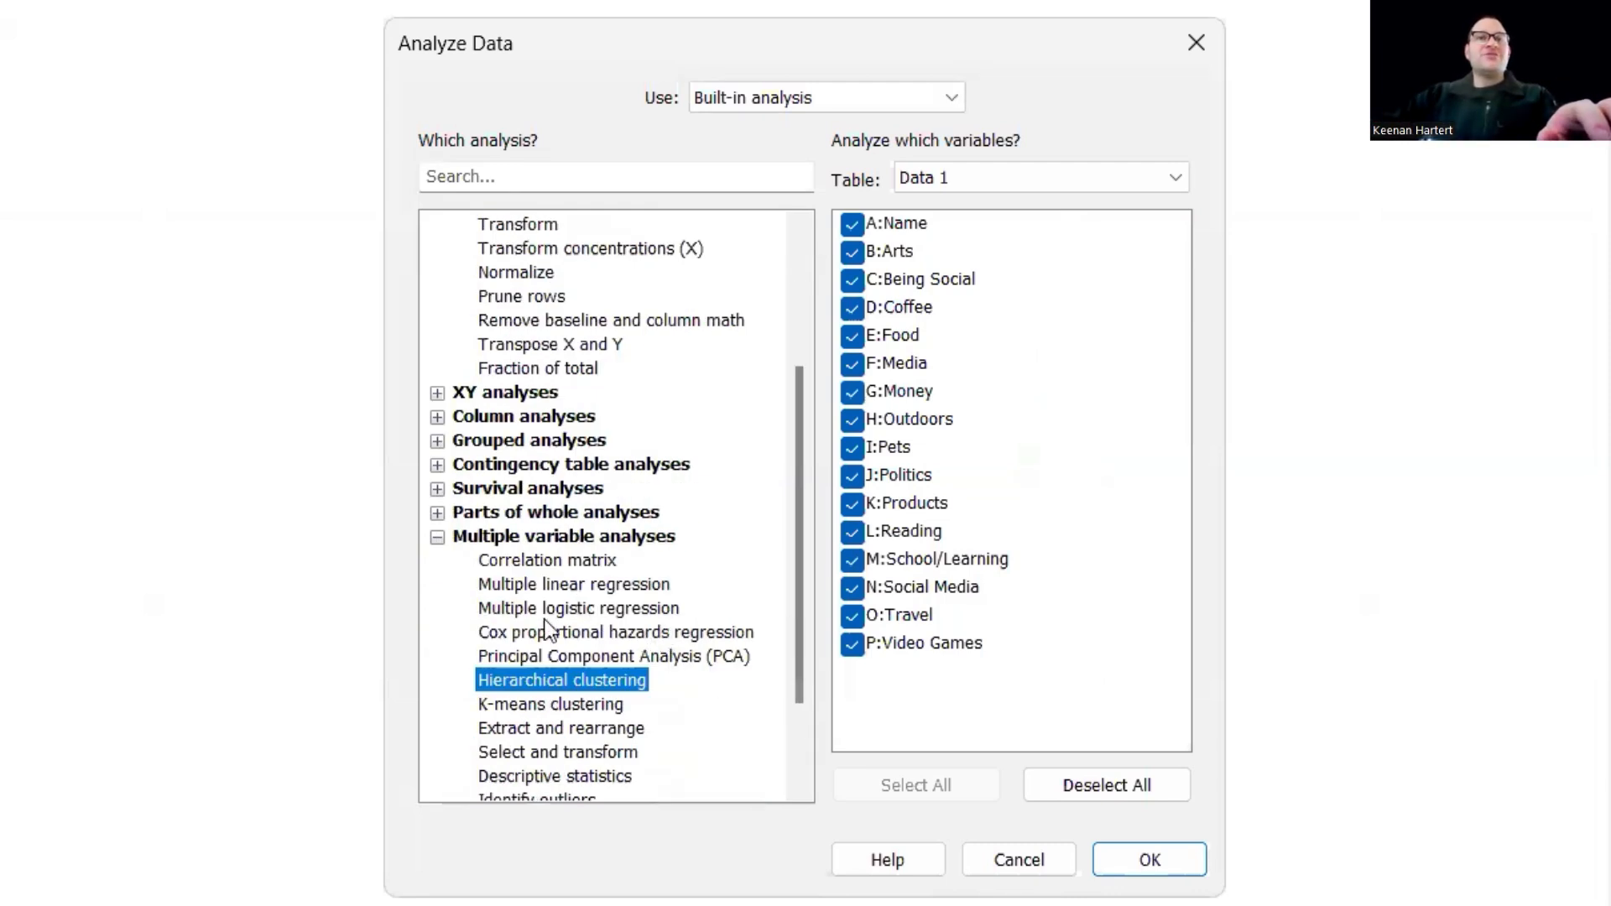
pyautogui.scroll(-1, 551, 608)
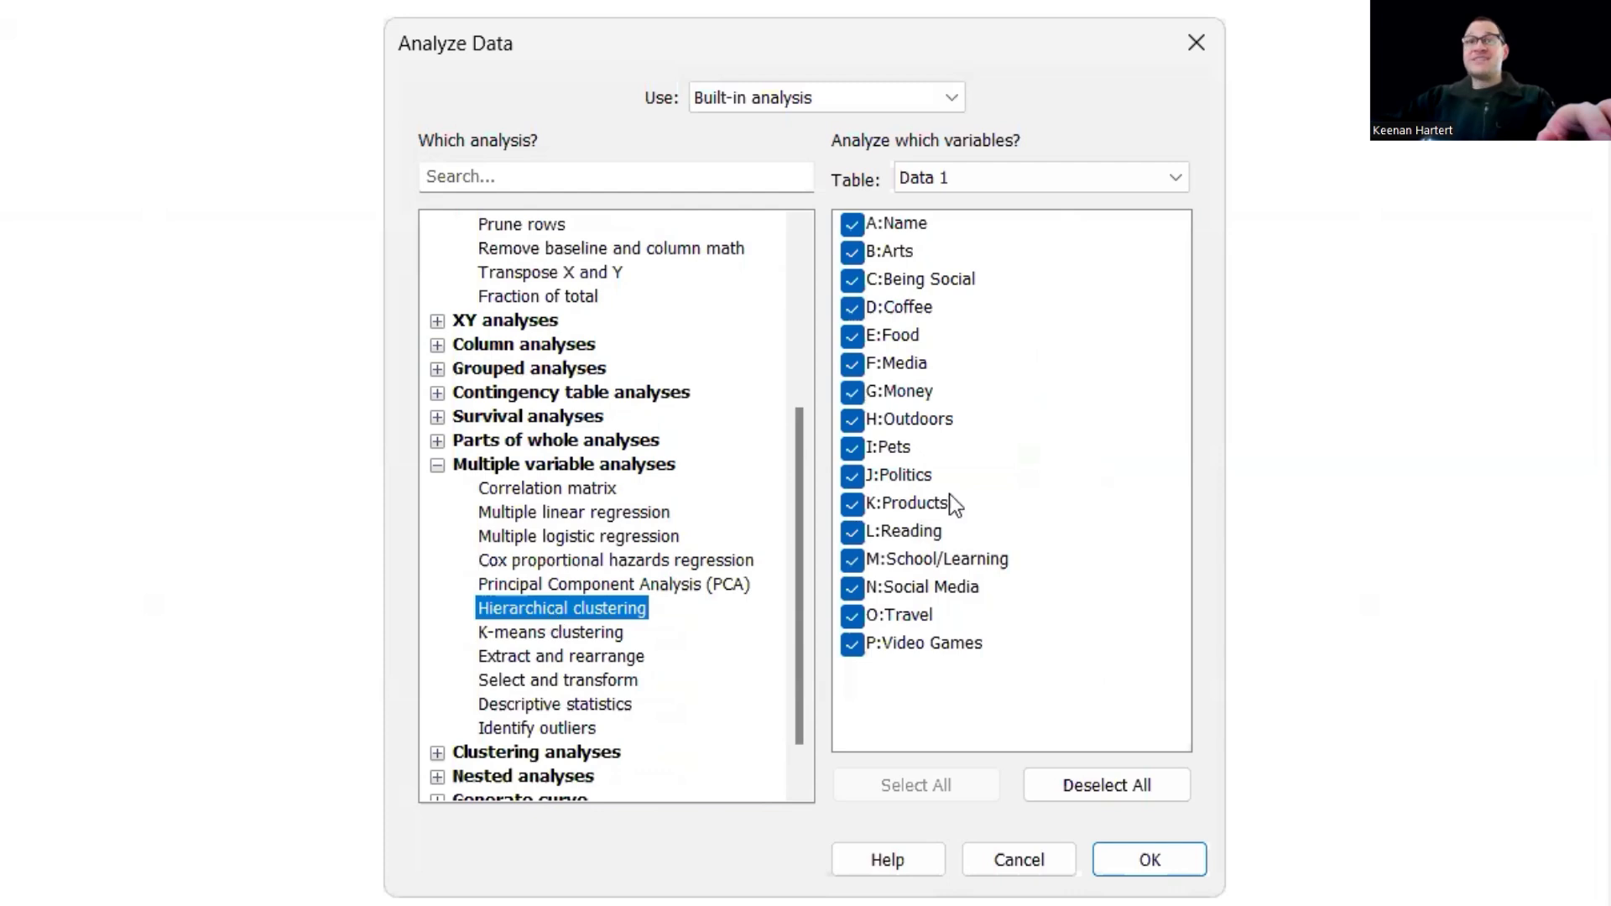
pyautogui.click(851, 225)
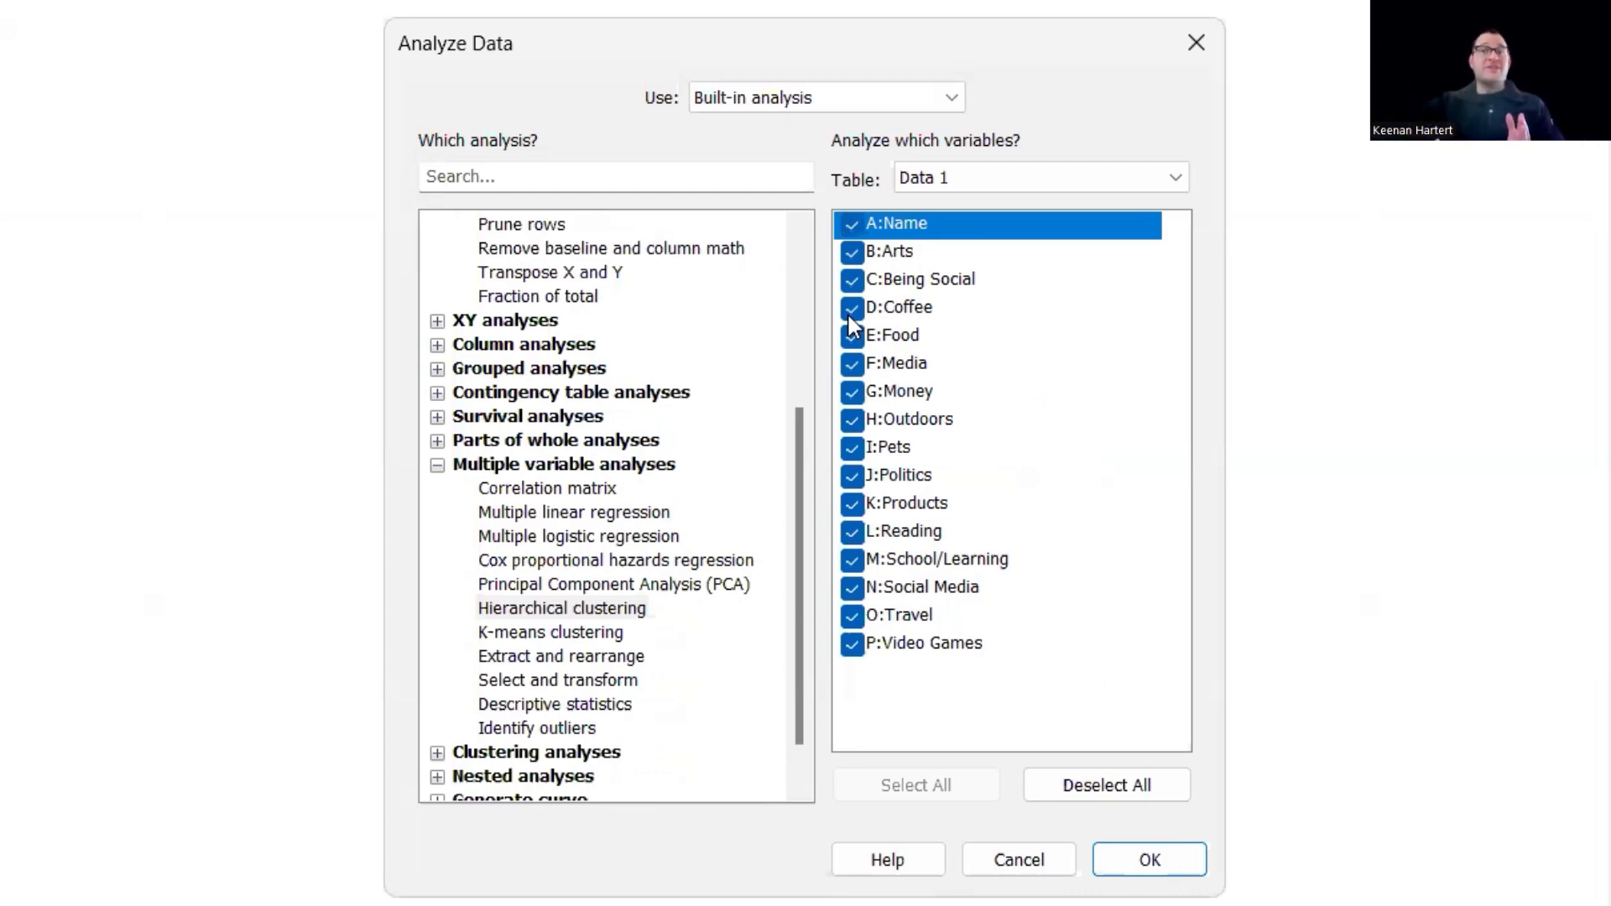
pyautogui.press('Return')
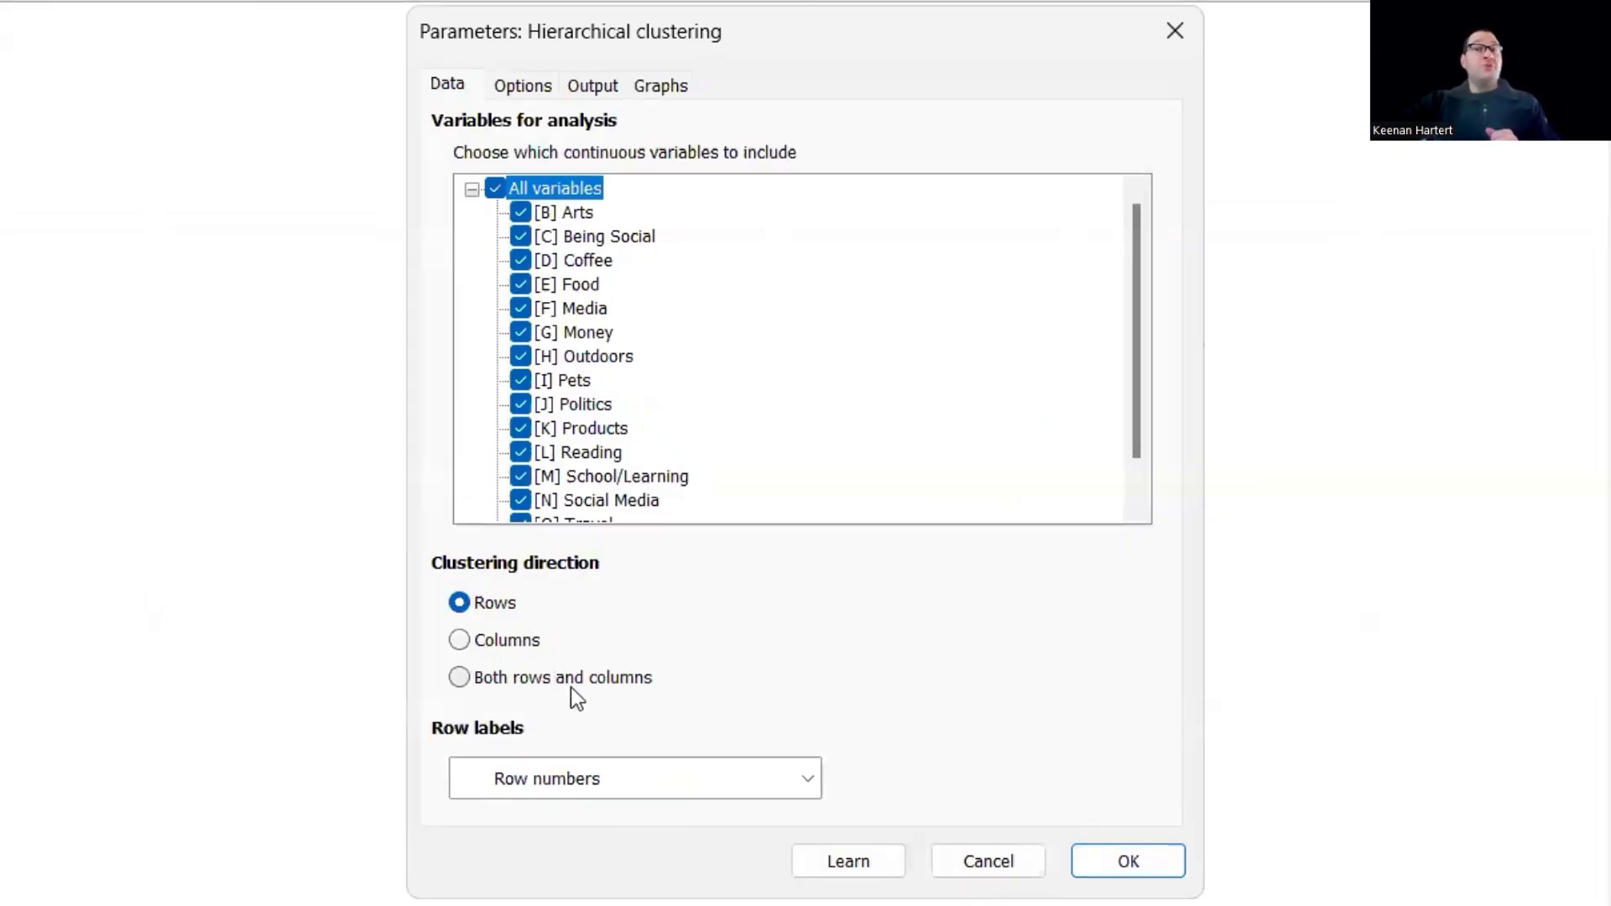
# - Set the clustering direction to both rows and columns and use the Name variable for the row labels
pyautogui.click(574, 681)
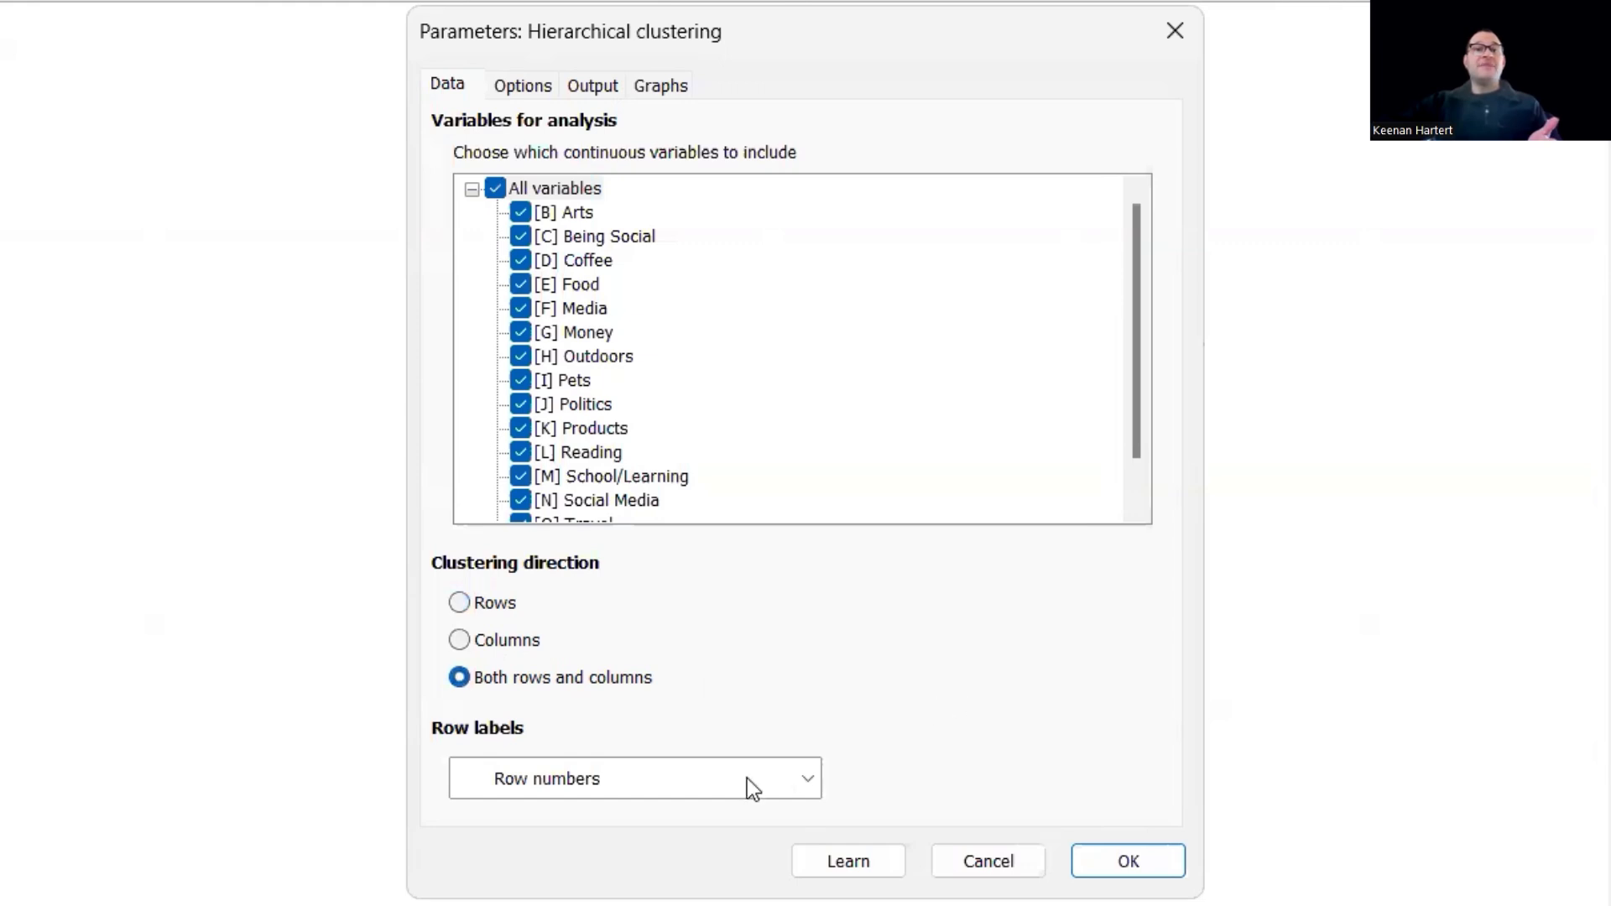
pyautogui.click(586, 780)
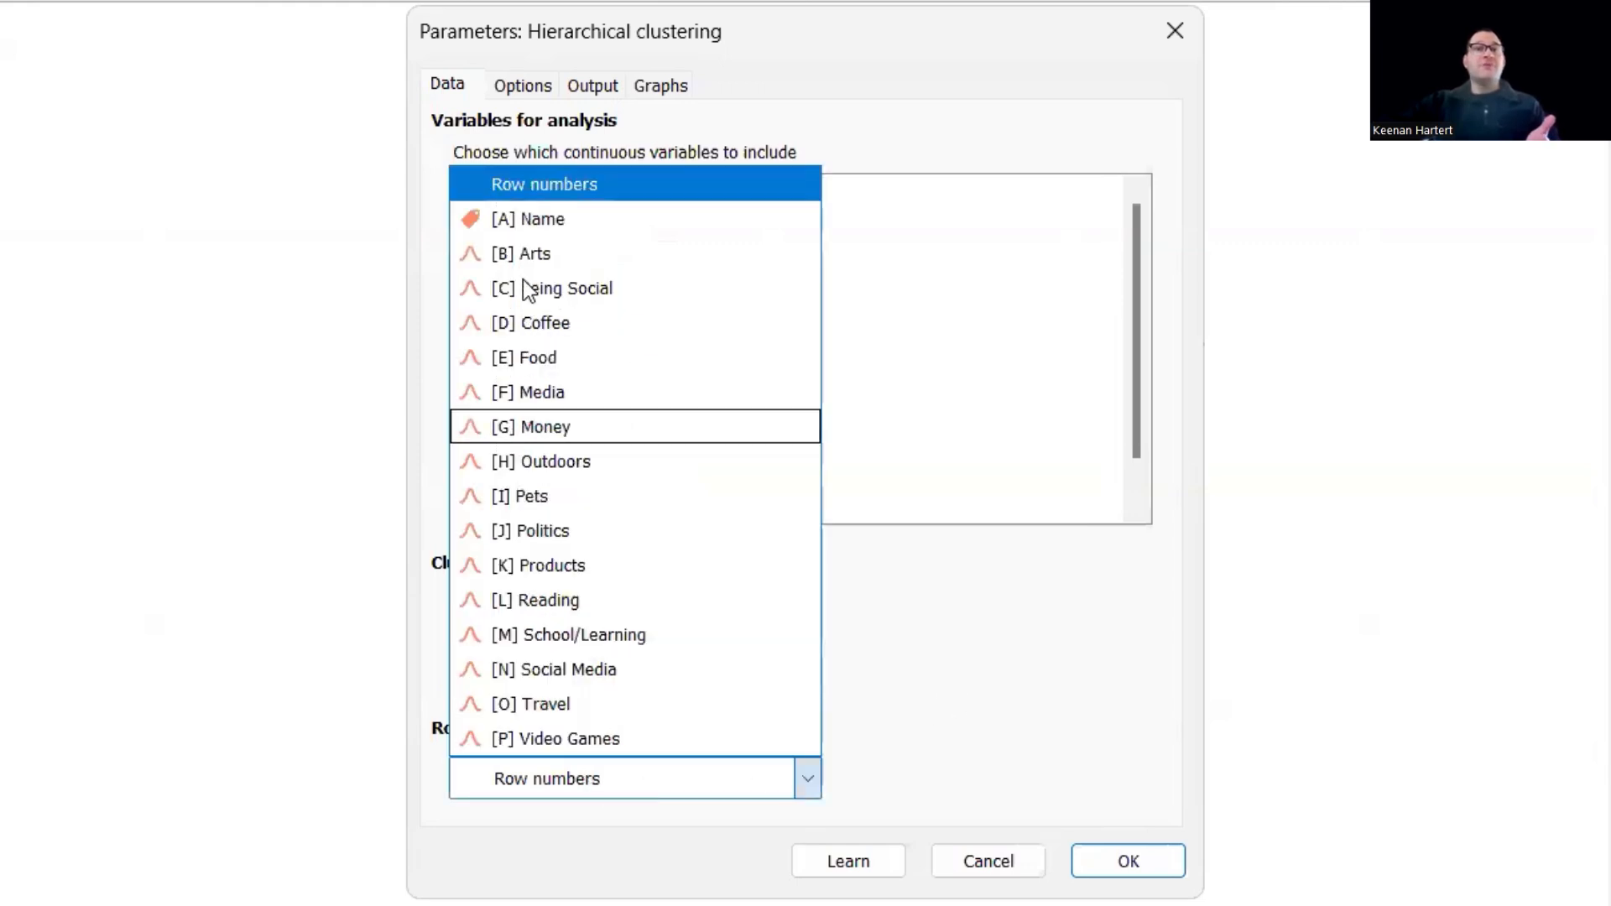
pyautogui.click(541, 220)
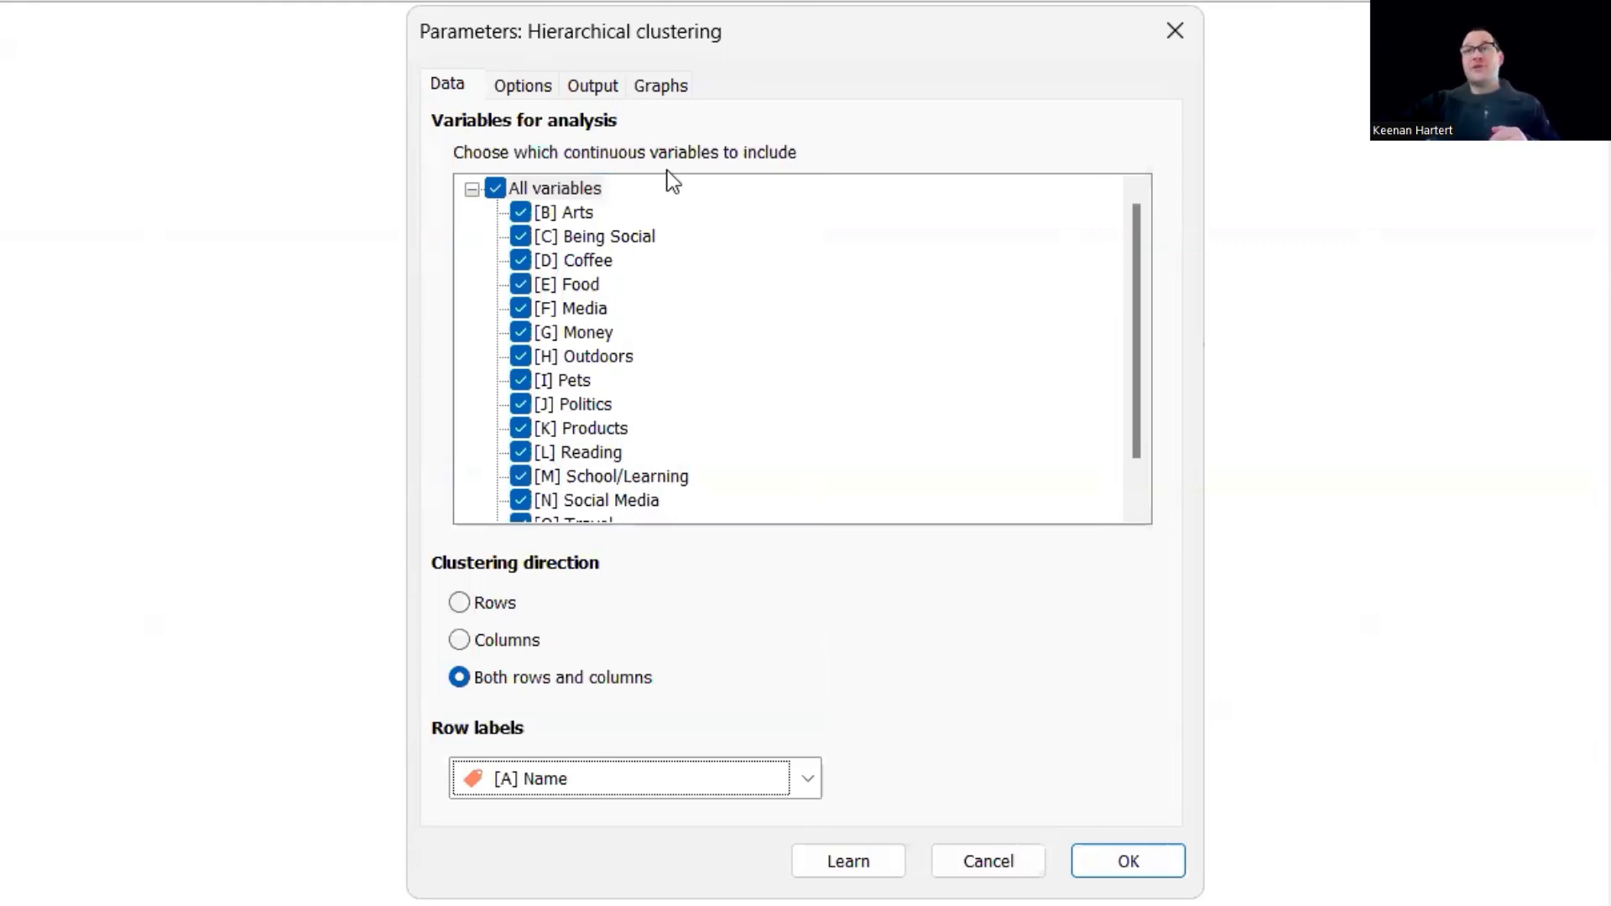
# - Set the column scaling method of the clustering input data to None (raw data)
pyautogui.click(529, 87)
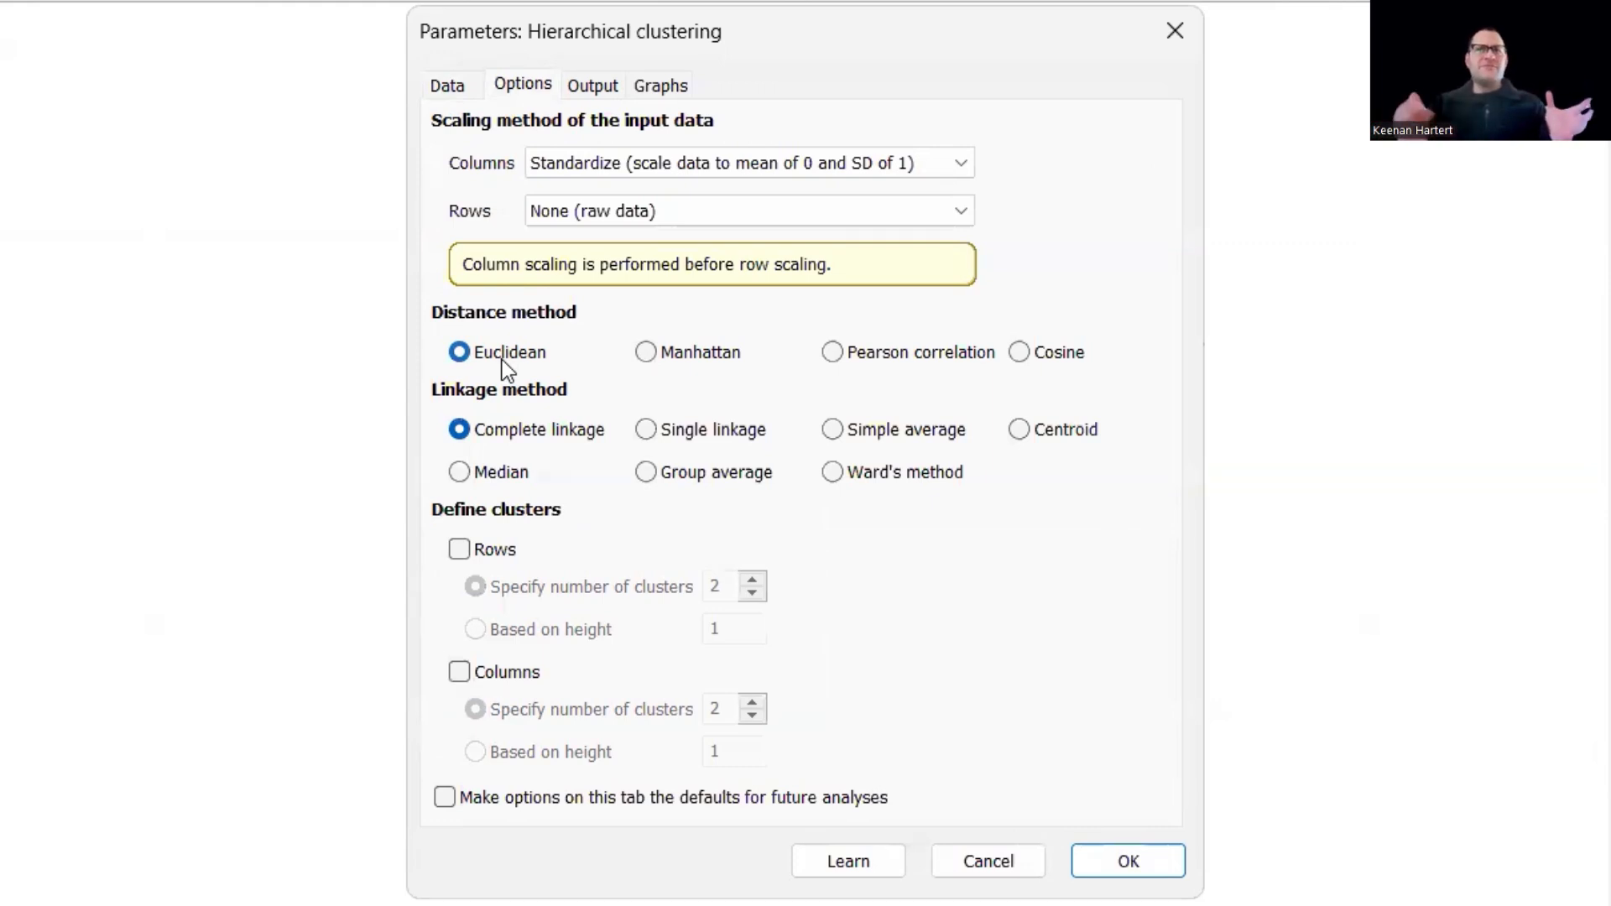
pyautogui.click(702, 172)
pyautogui.click(646, 193)
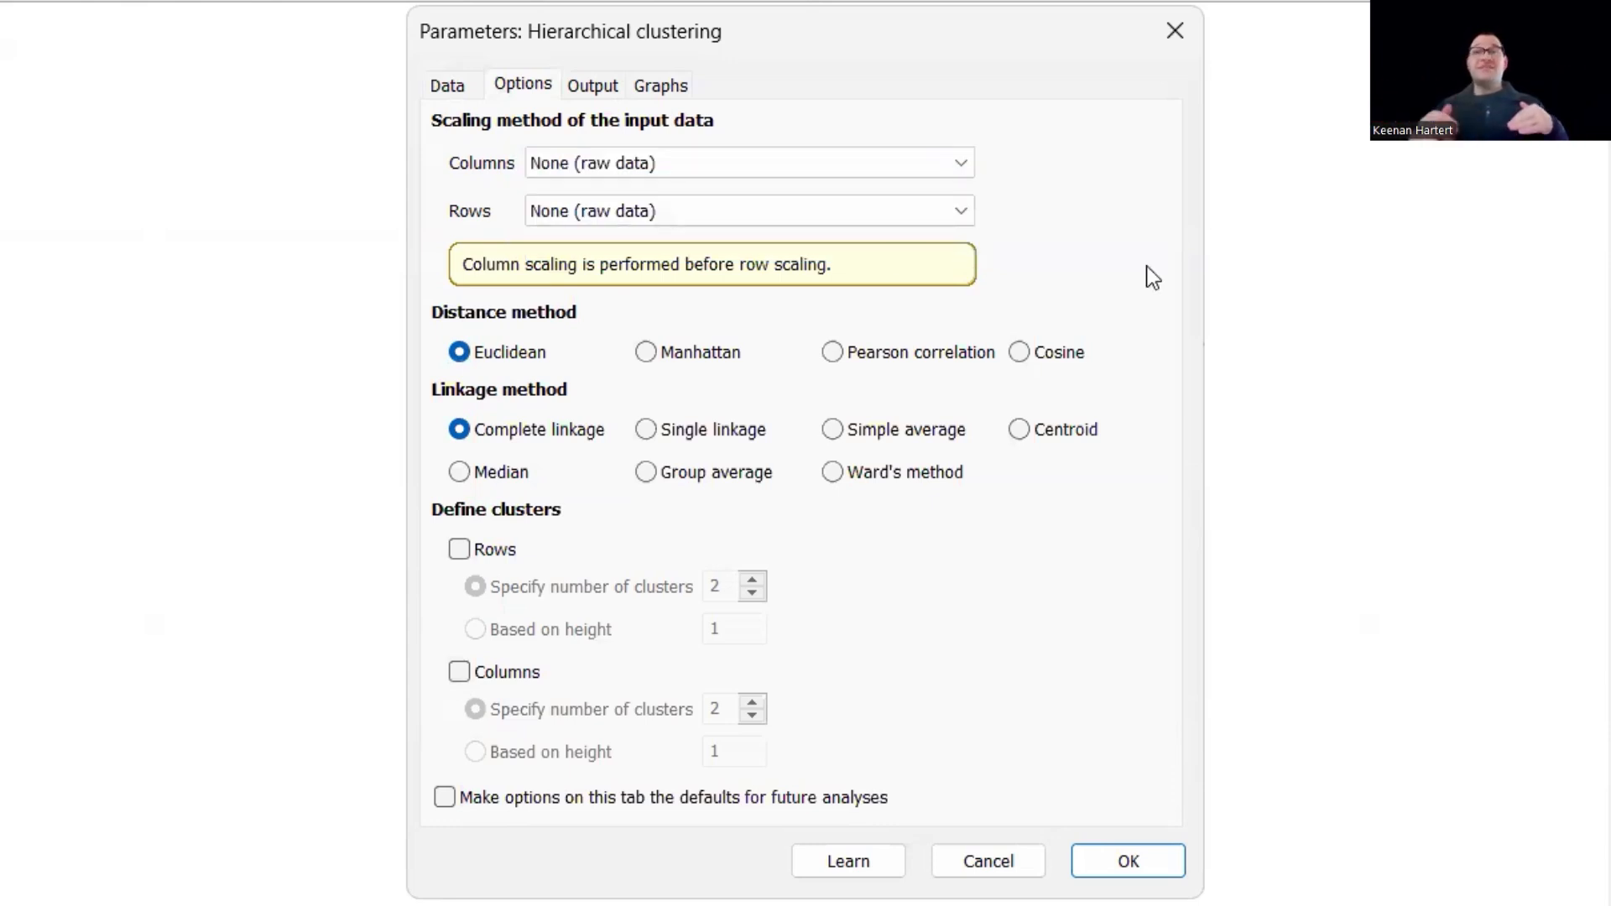
pyautogui.click(742, 174)
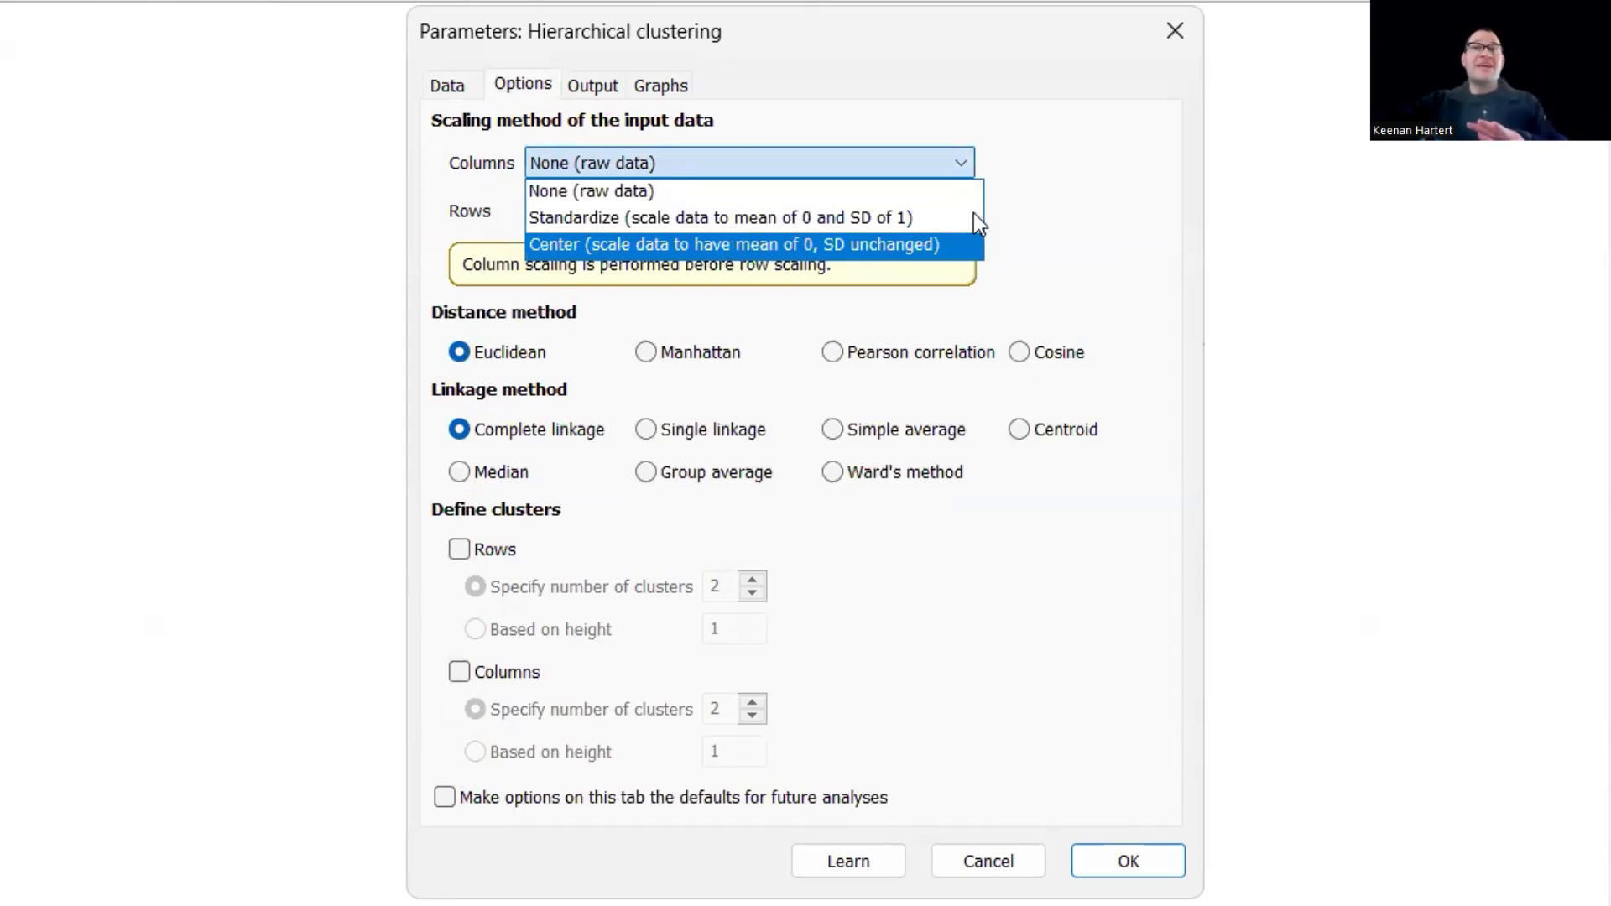
pyautogui.click(1074, 216)
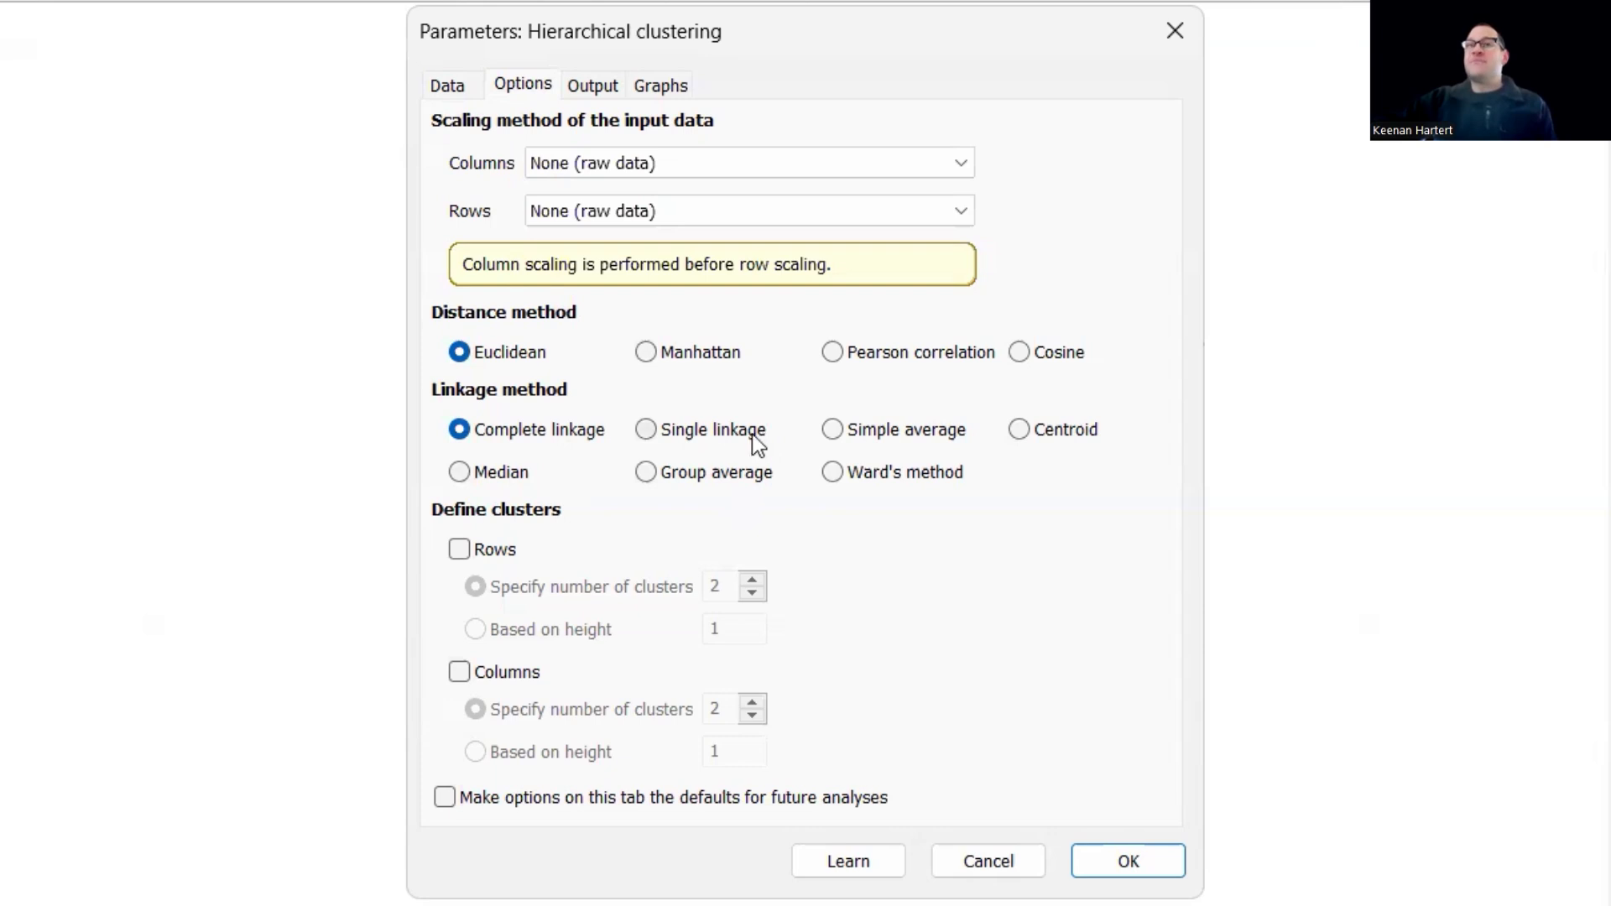
# - Add the distance matrix, merge map and cophenetic distance matrix to the clustering report
pyautogui.click(594, 85)
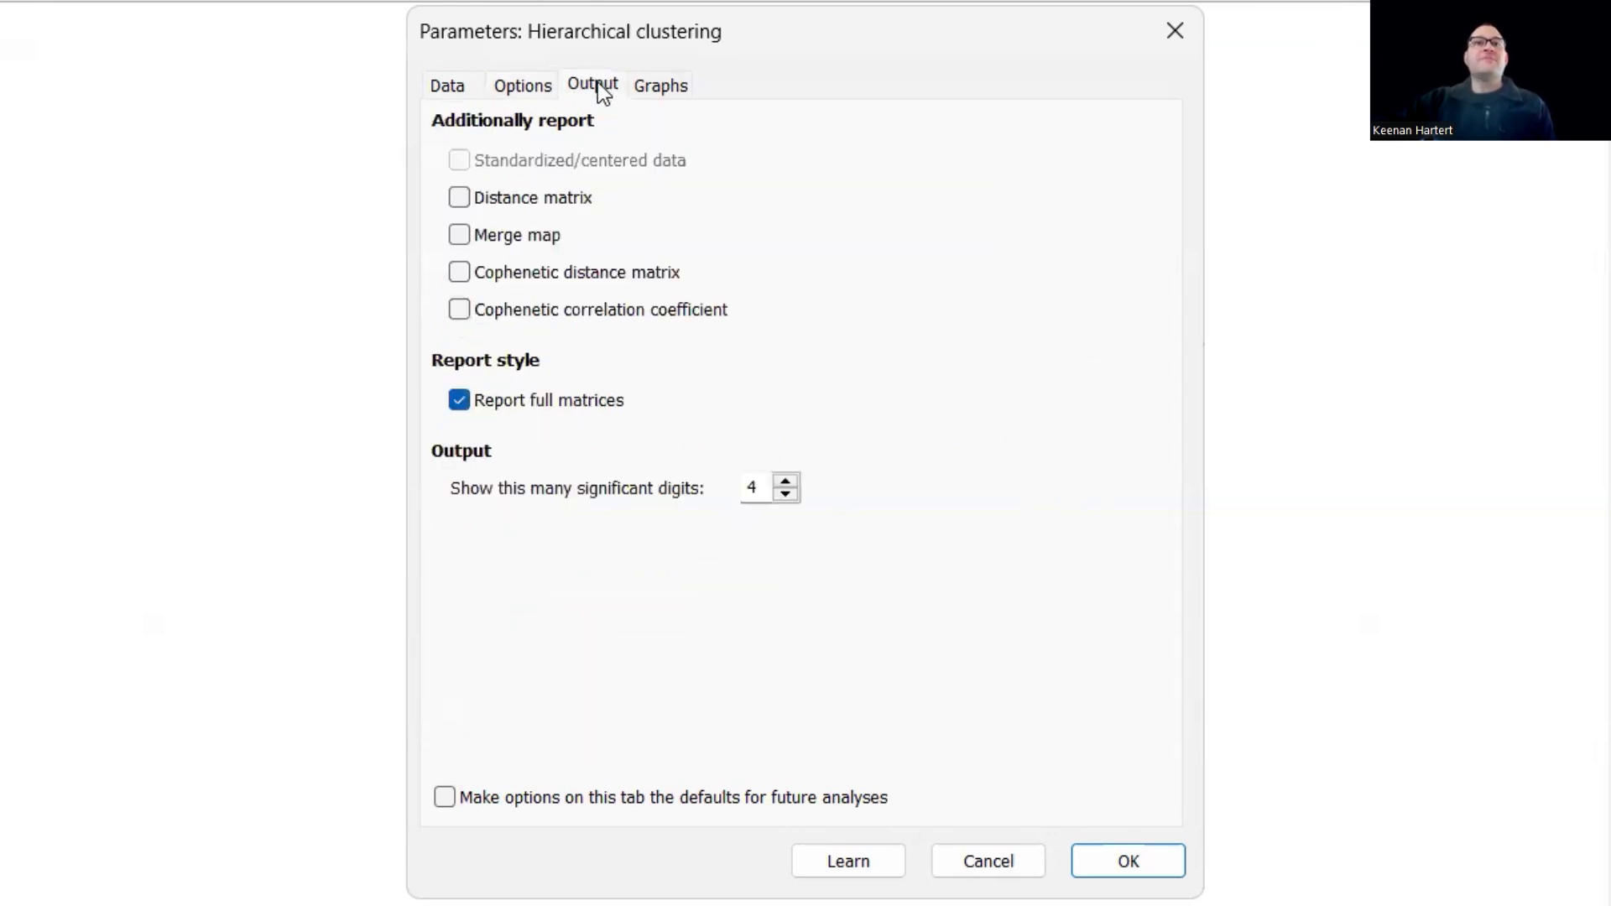
pyautogui.click(509, 203)
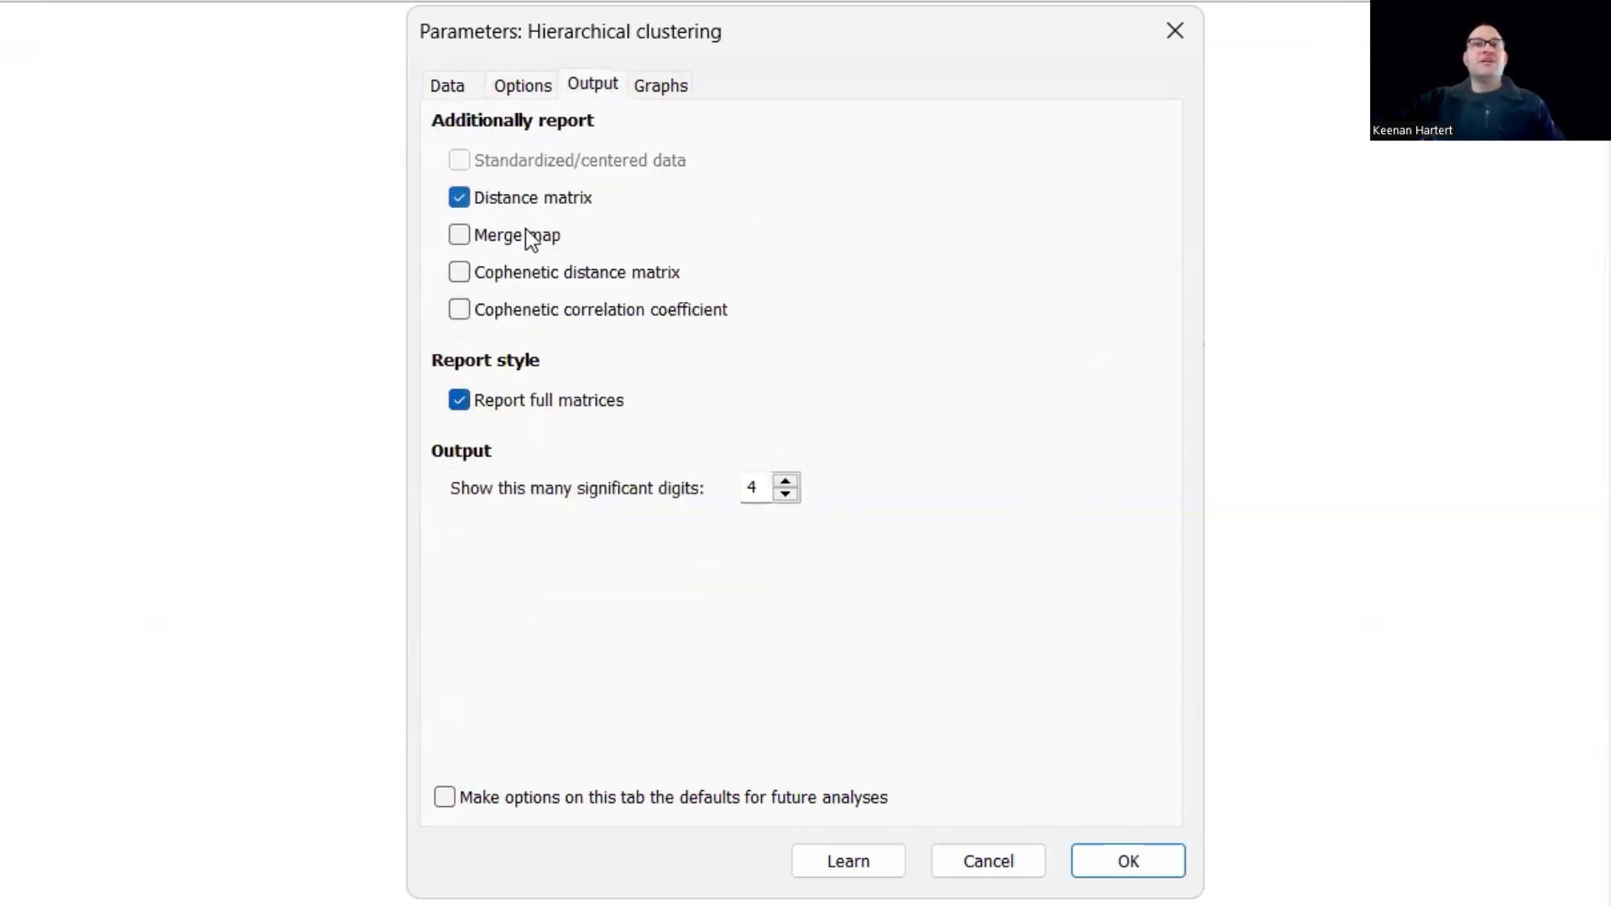
pyautogui.click(520, 243)
pyautogui.click(525, 273)
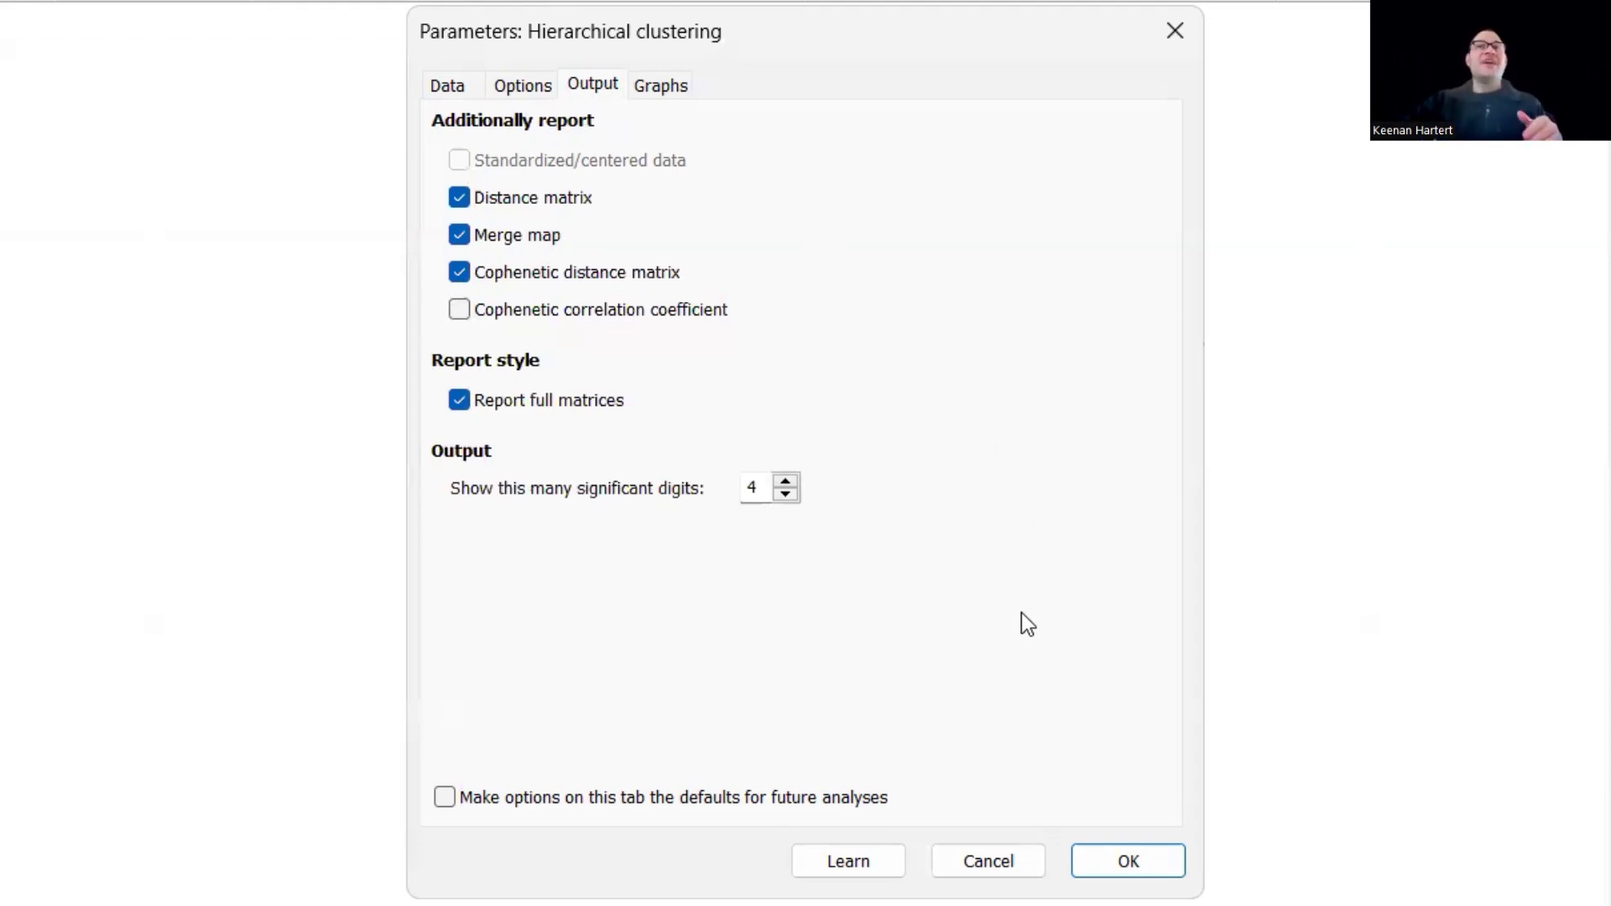
# - Add the heatmap and silhouette plot to the dendrogram output and run the hierarchical clustering analysis
pyautogui.click(661, 83)
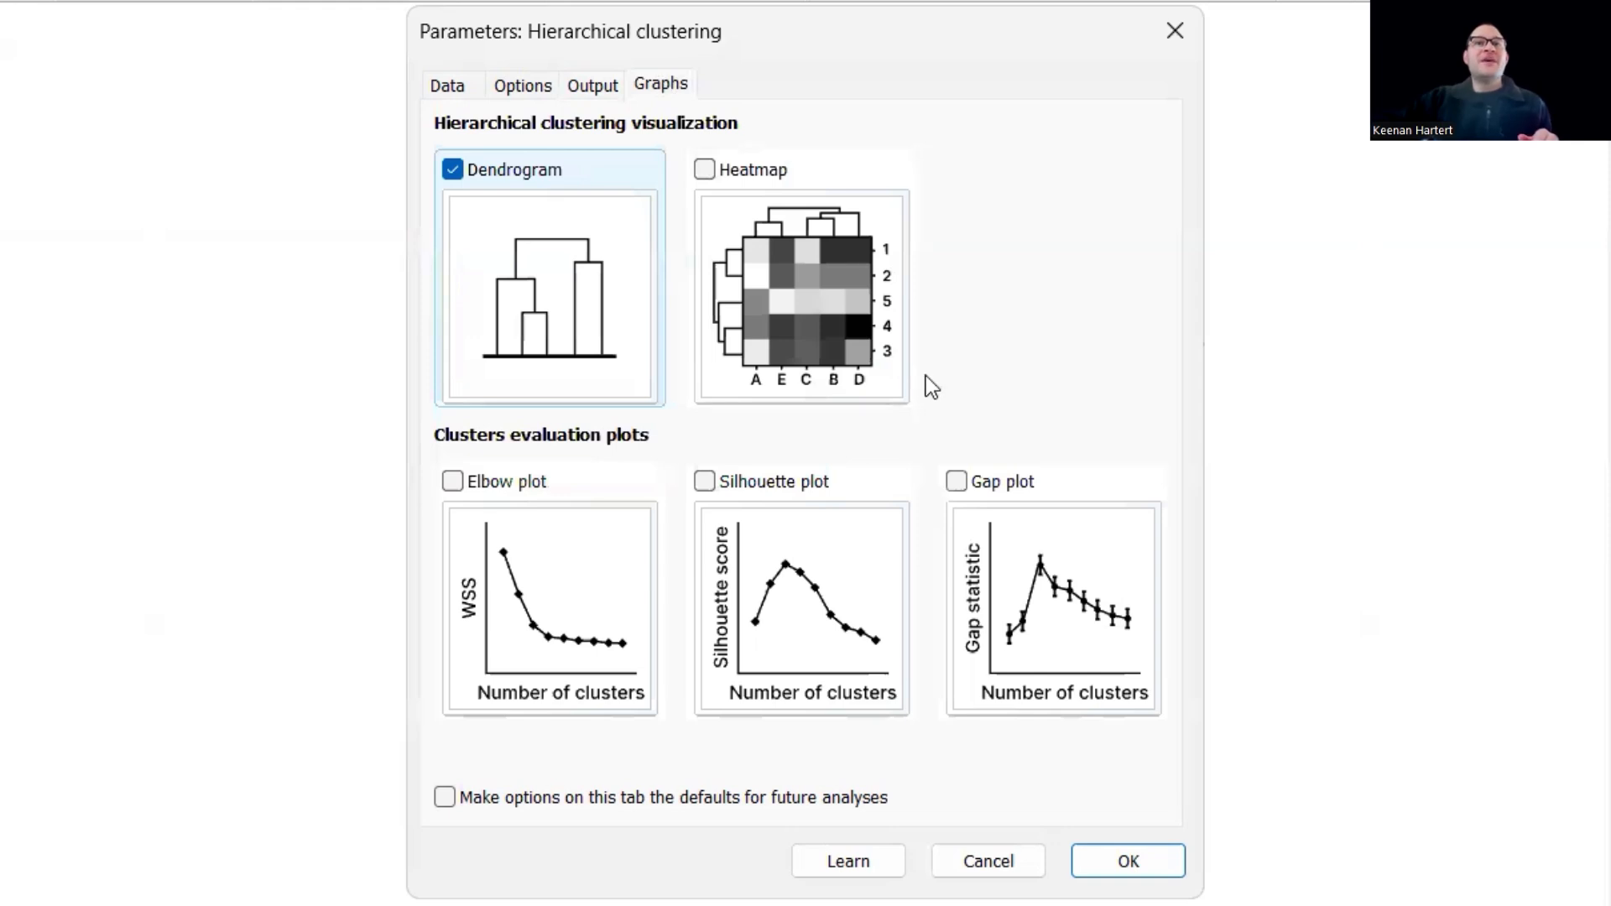
pyautogui.click(708, 170)
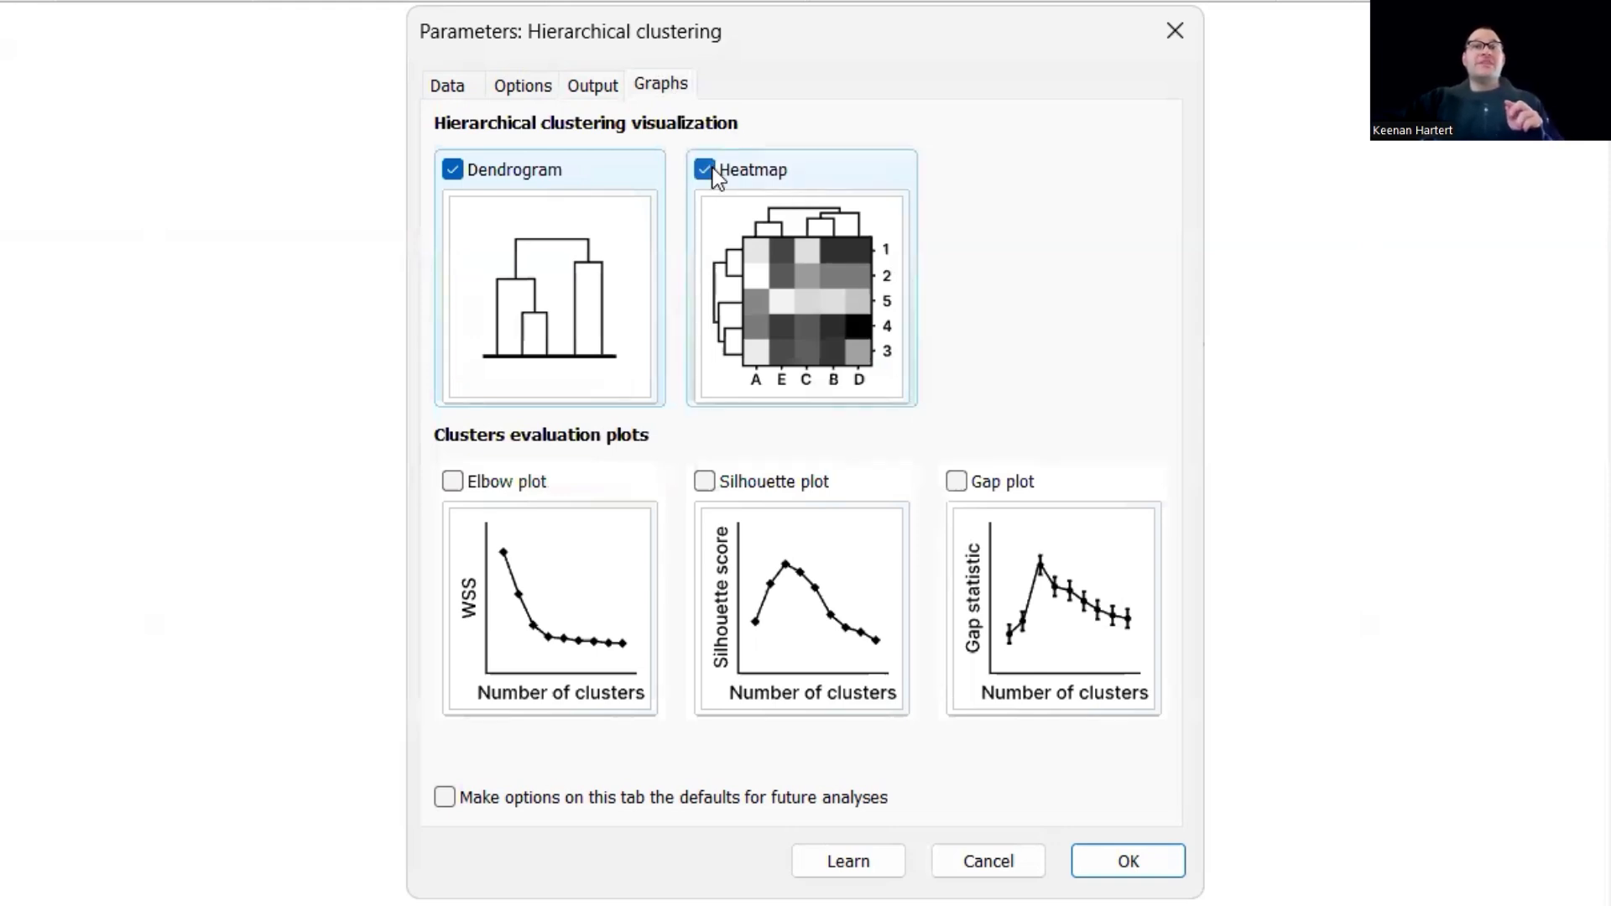
pyautogui.click(753, 550)
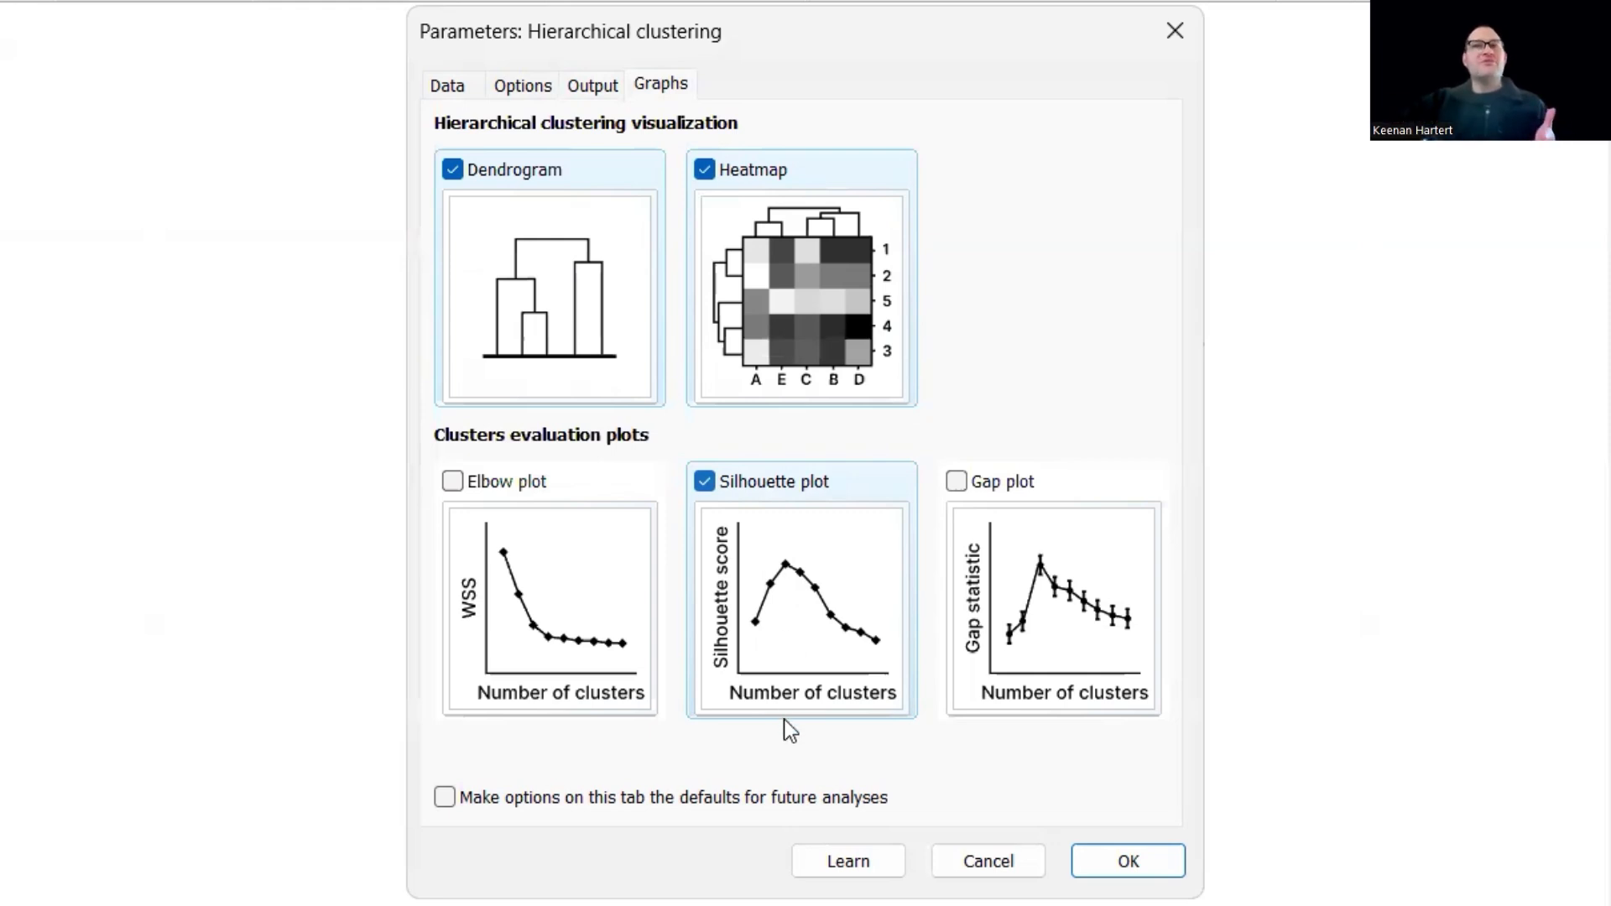
pyautogui.click(792, 765)
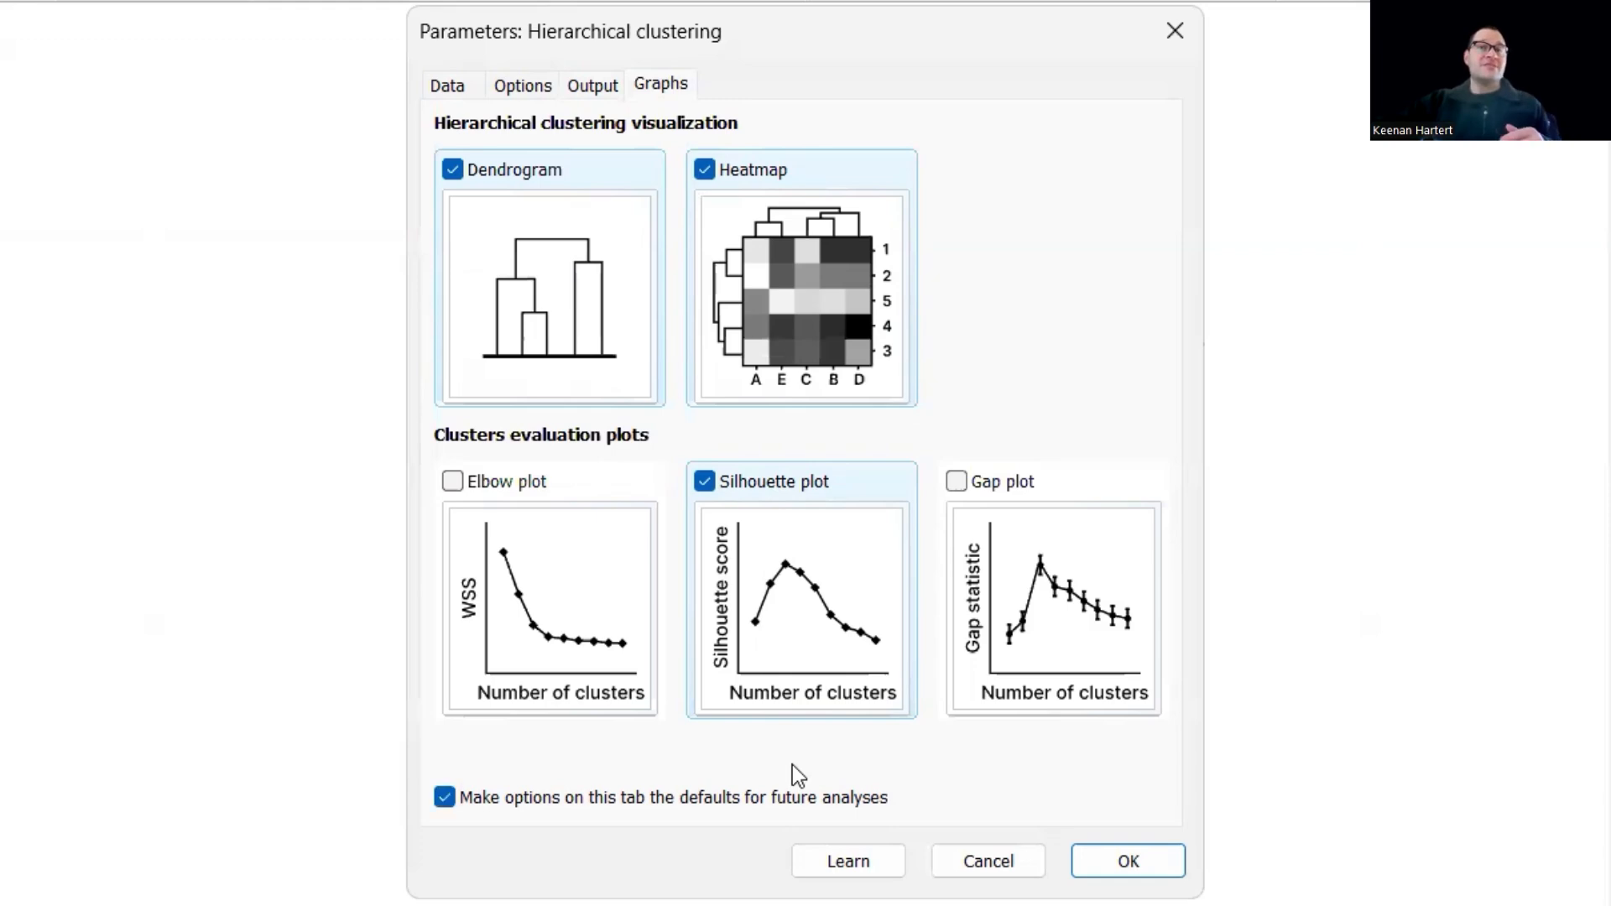
pyautogui.click(792, 765)
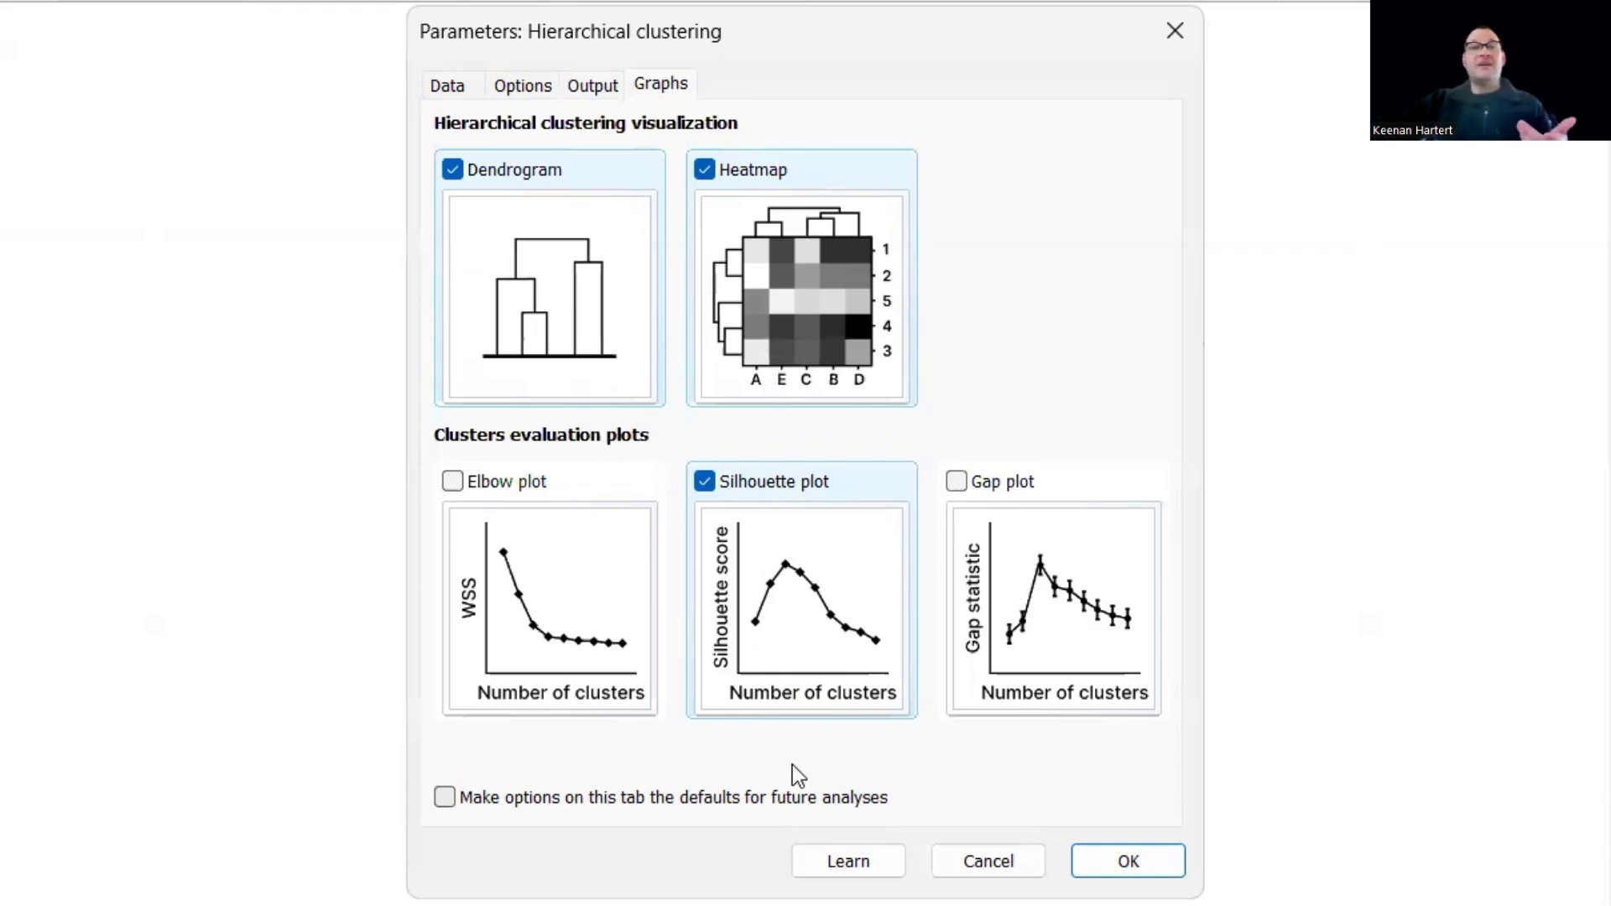
pyautogui.press('Return')
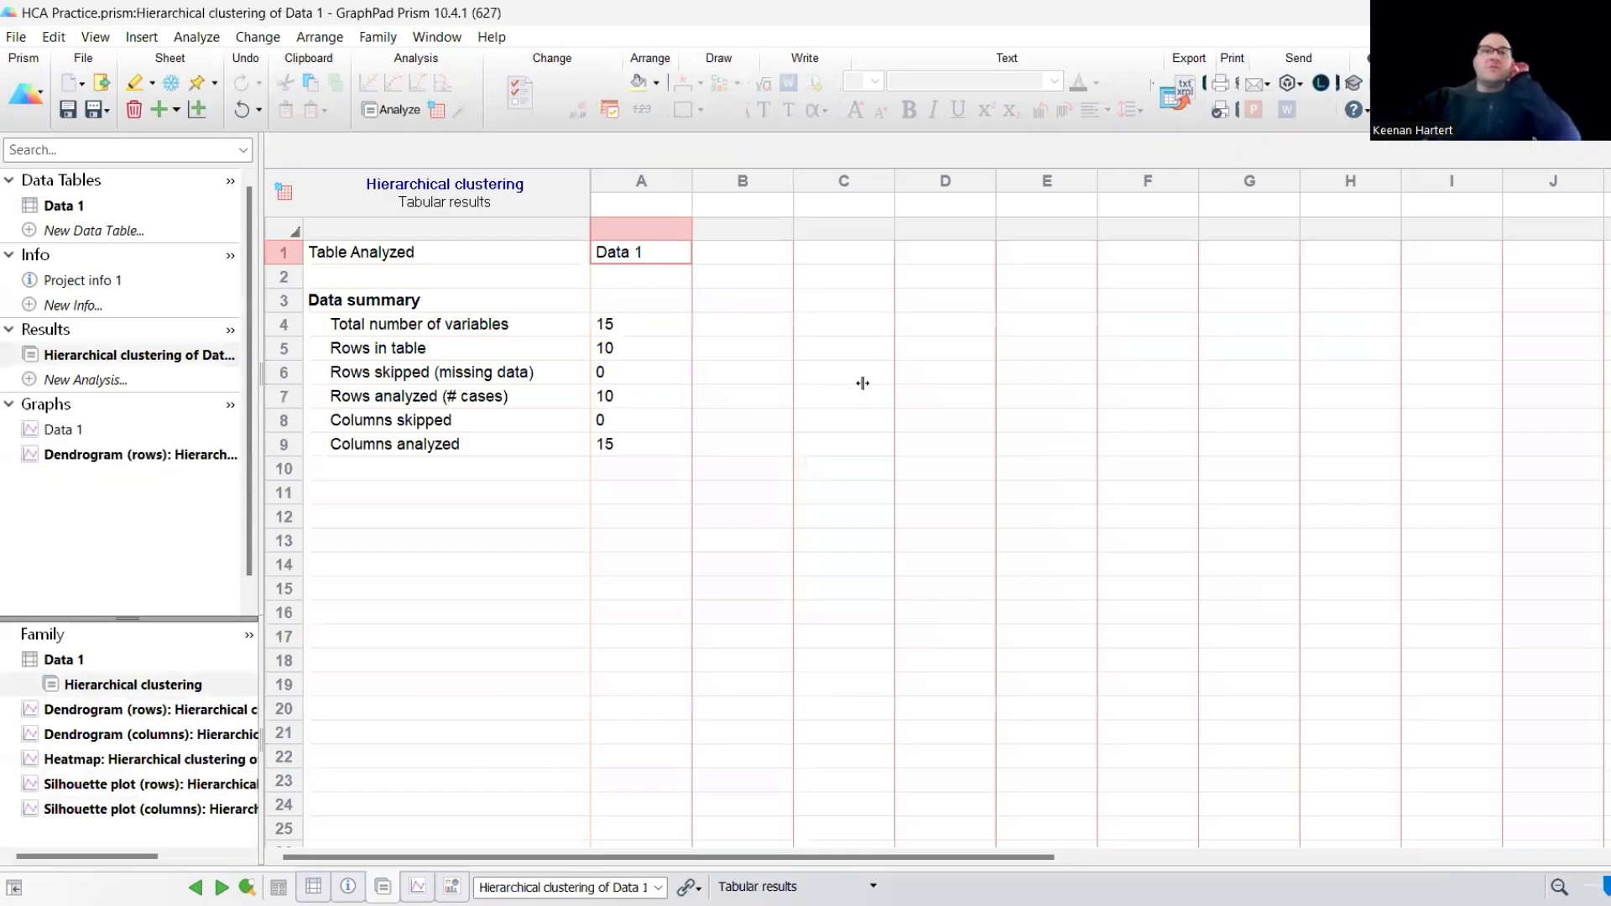
# - Examine the row distance matrix of the clustering results, comparing the distances between the people
pyautogui.click(821, 398)
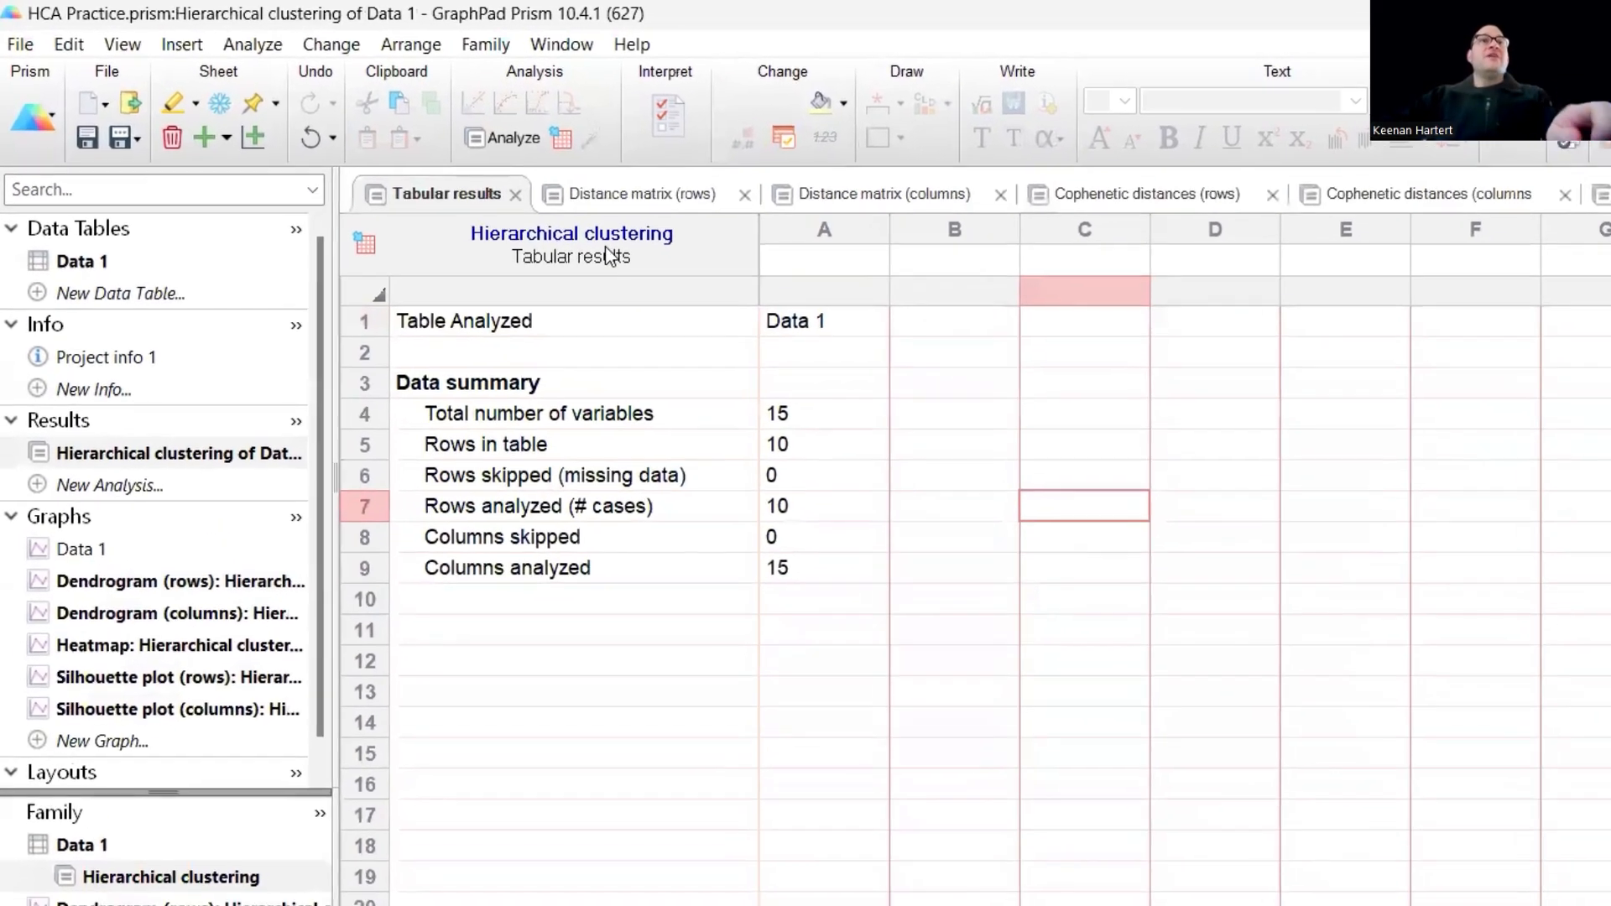
pyautogui.click(684, 197)
pyautogui.click(996, 702)
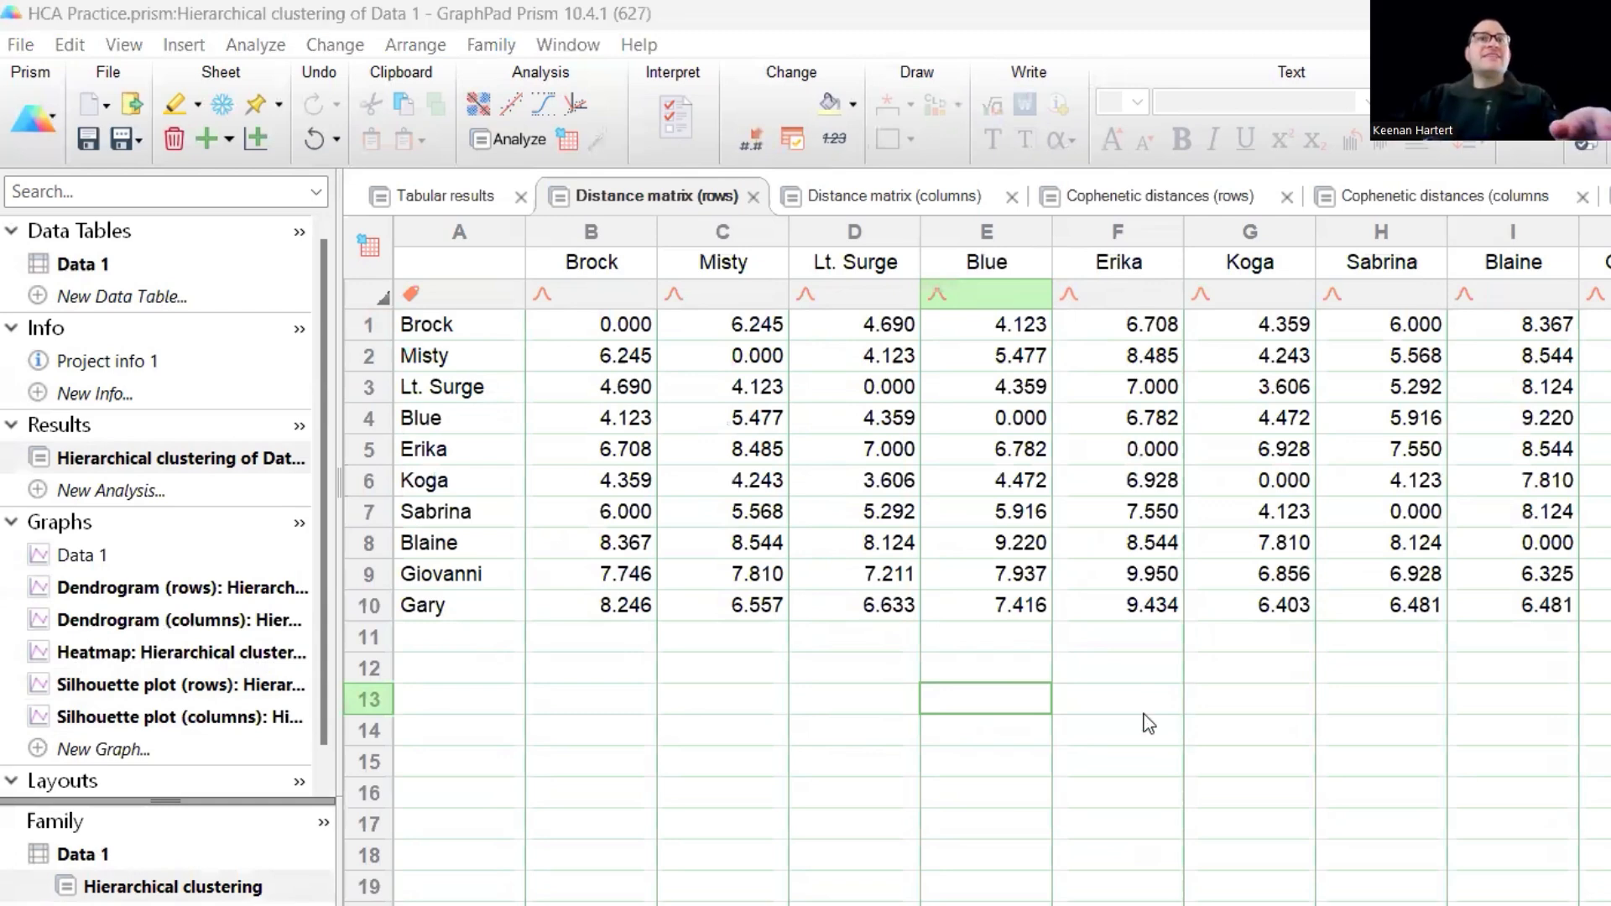
pyautogui.press('Right')
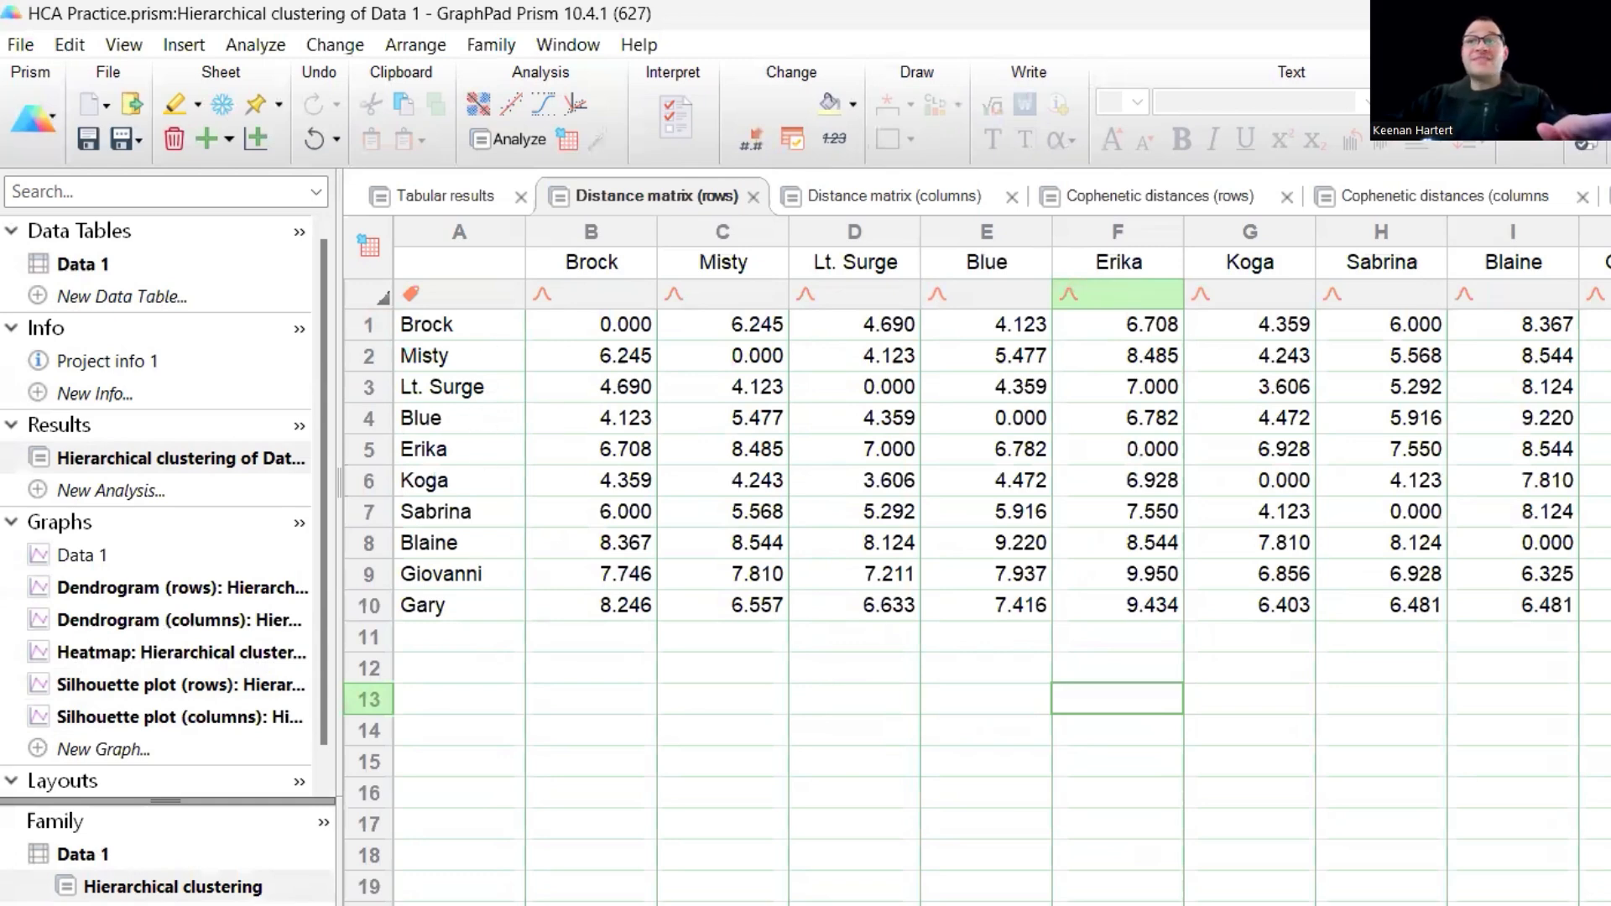
pyautogui.click(873, 422)
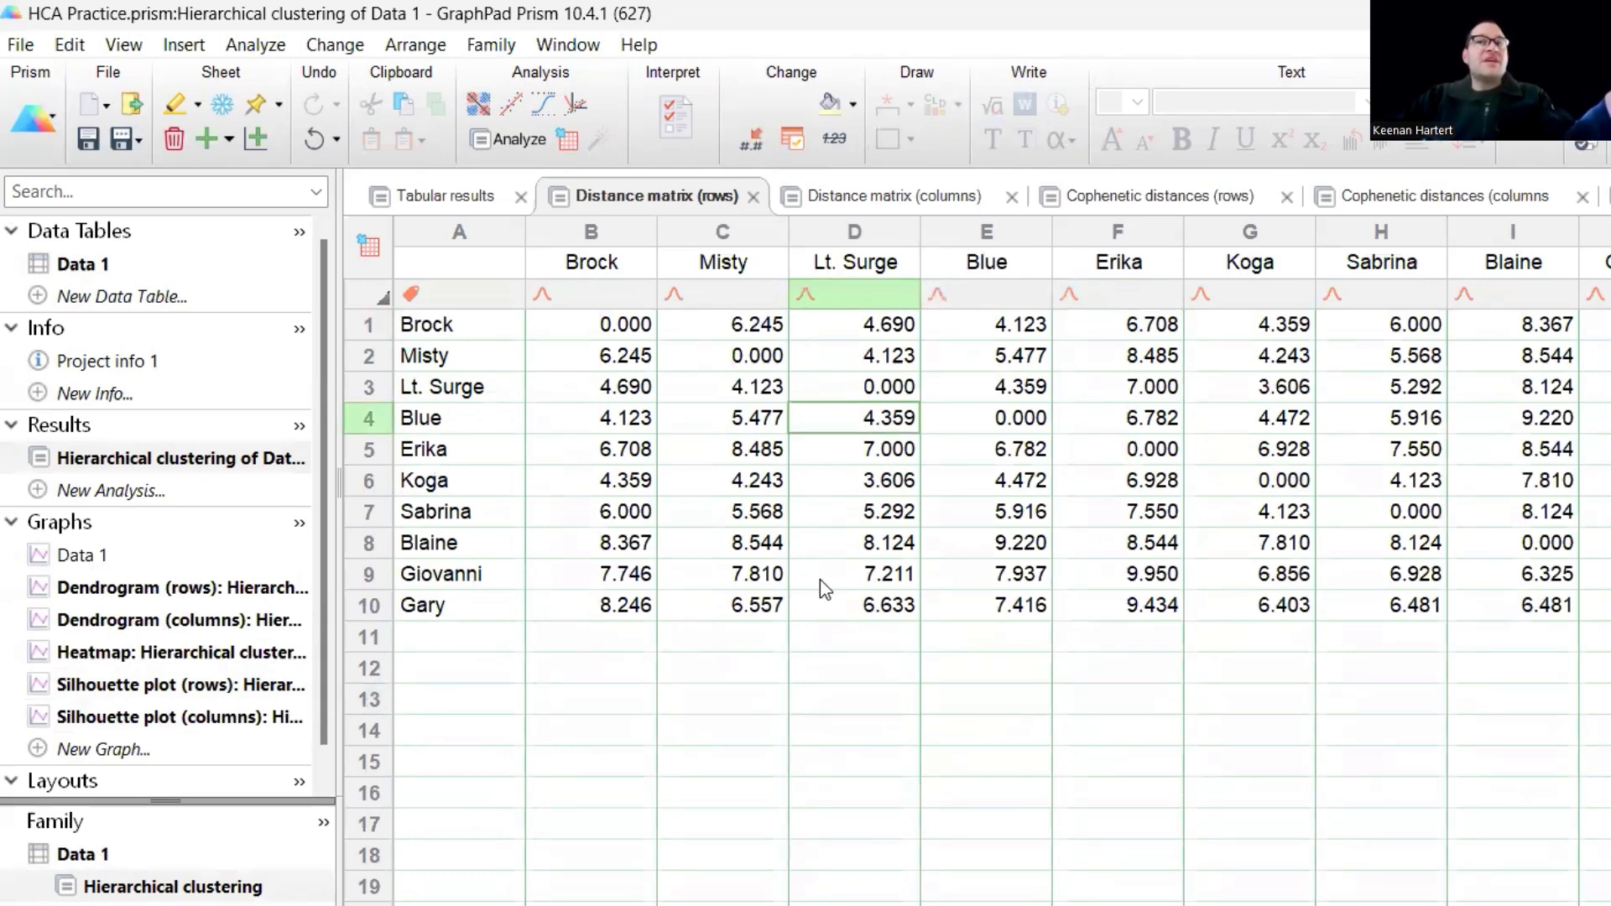
pyautogui.click(872, 391)
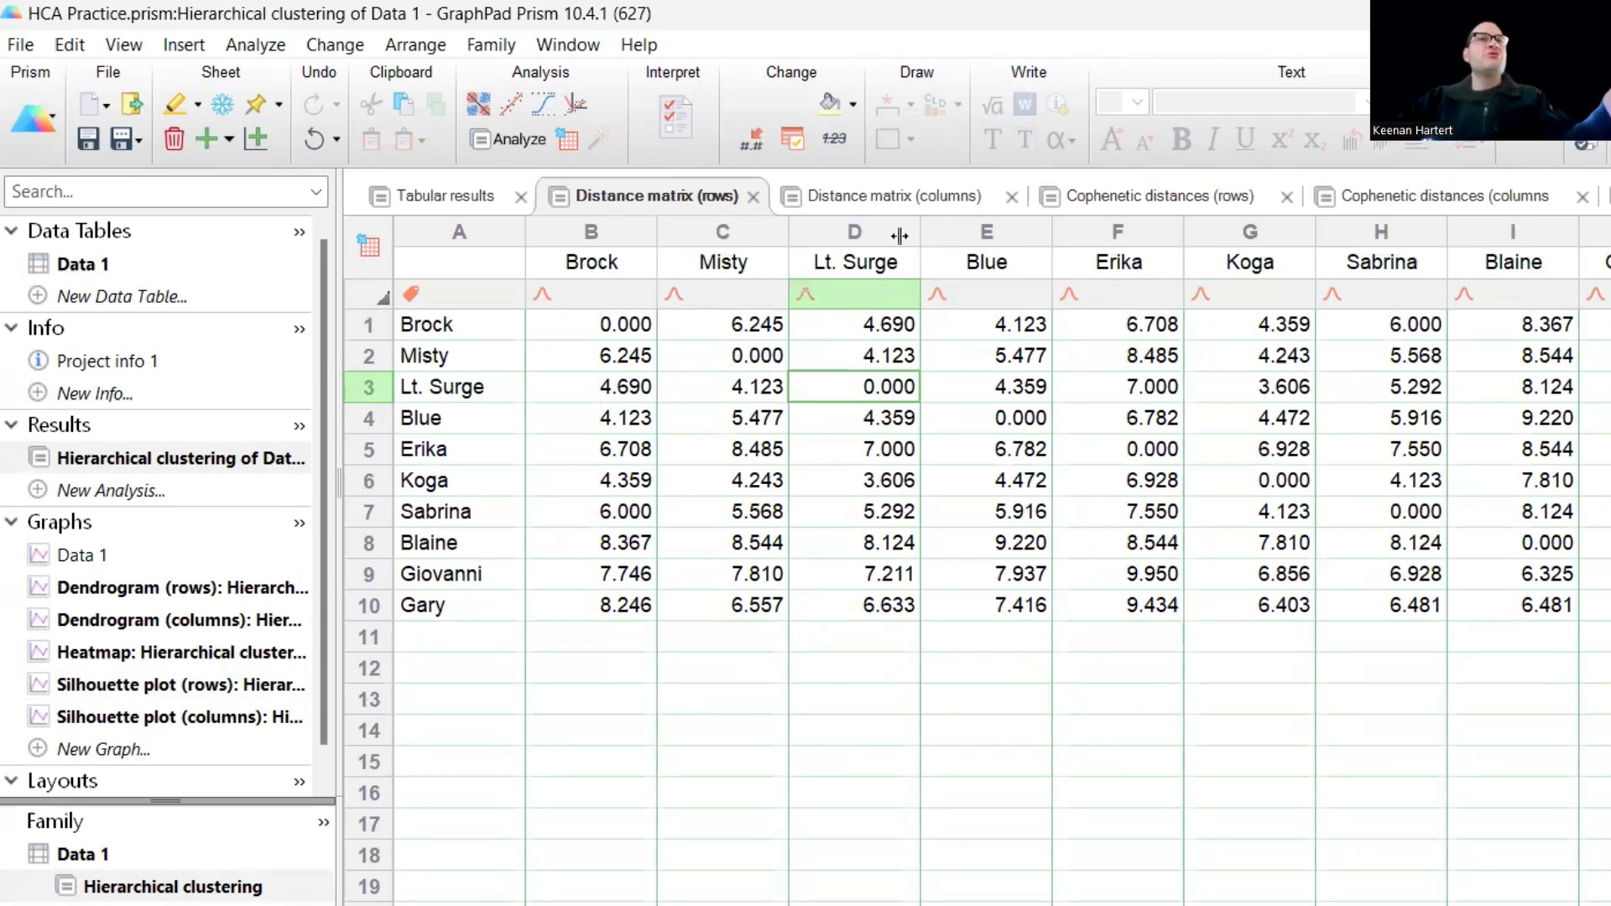
# - Review the column distance matrix and the cophenetic distance tables for rows and columns
pyautogui.click(893, 197)
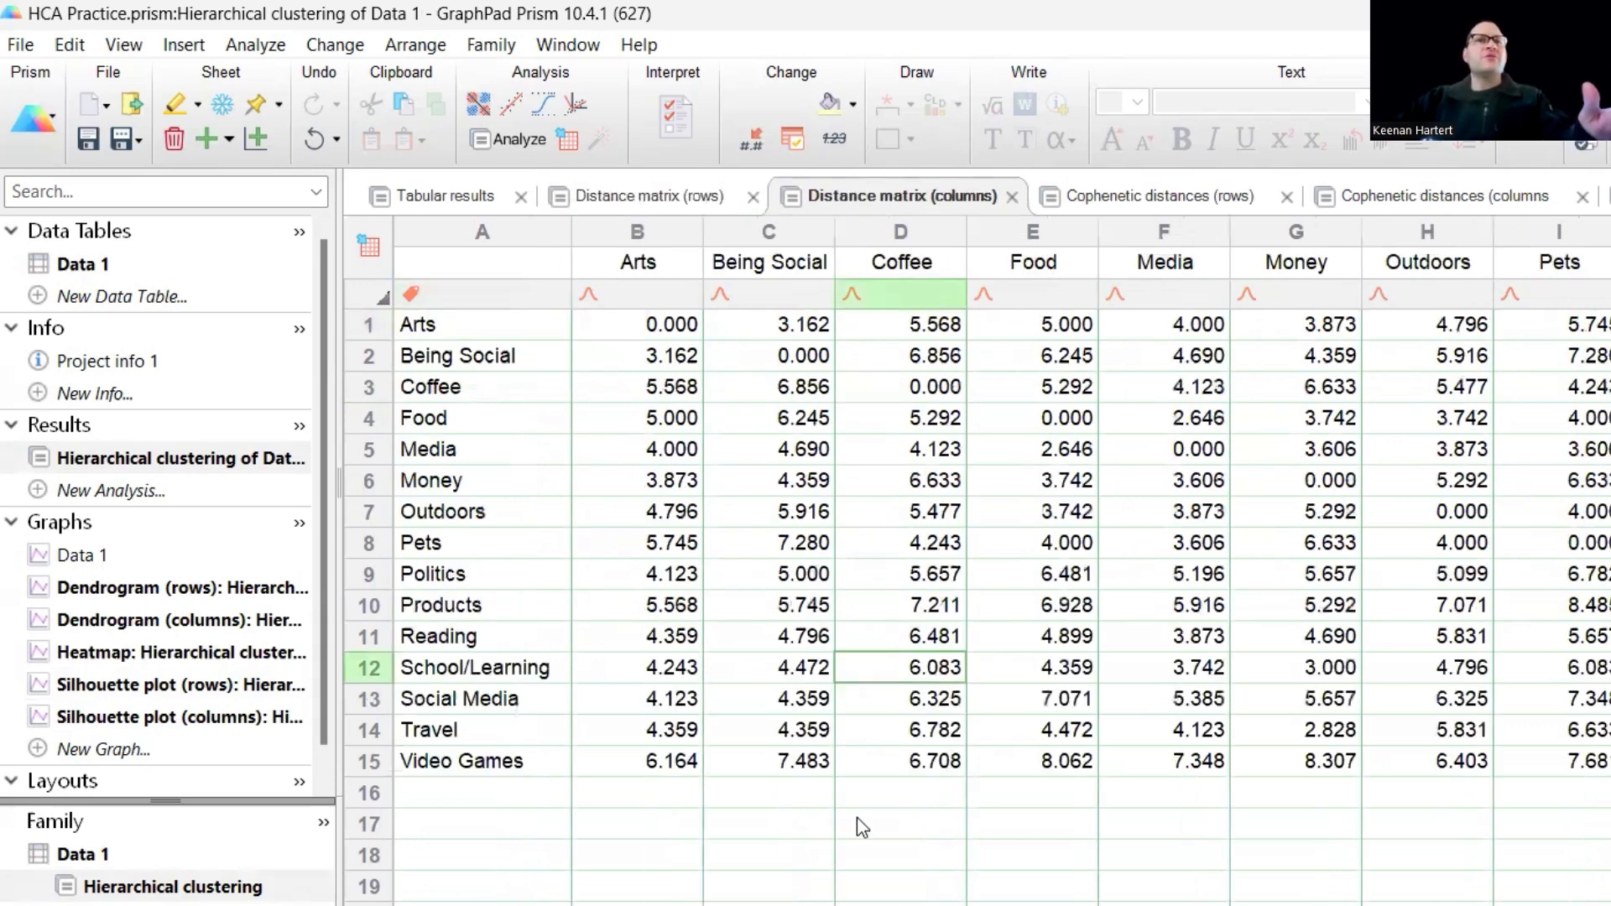
pyautogui.click(900, 822)
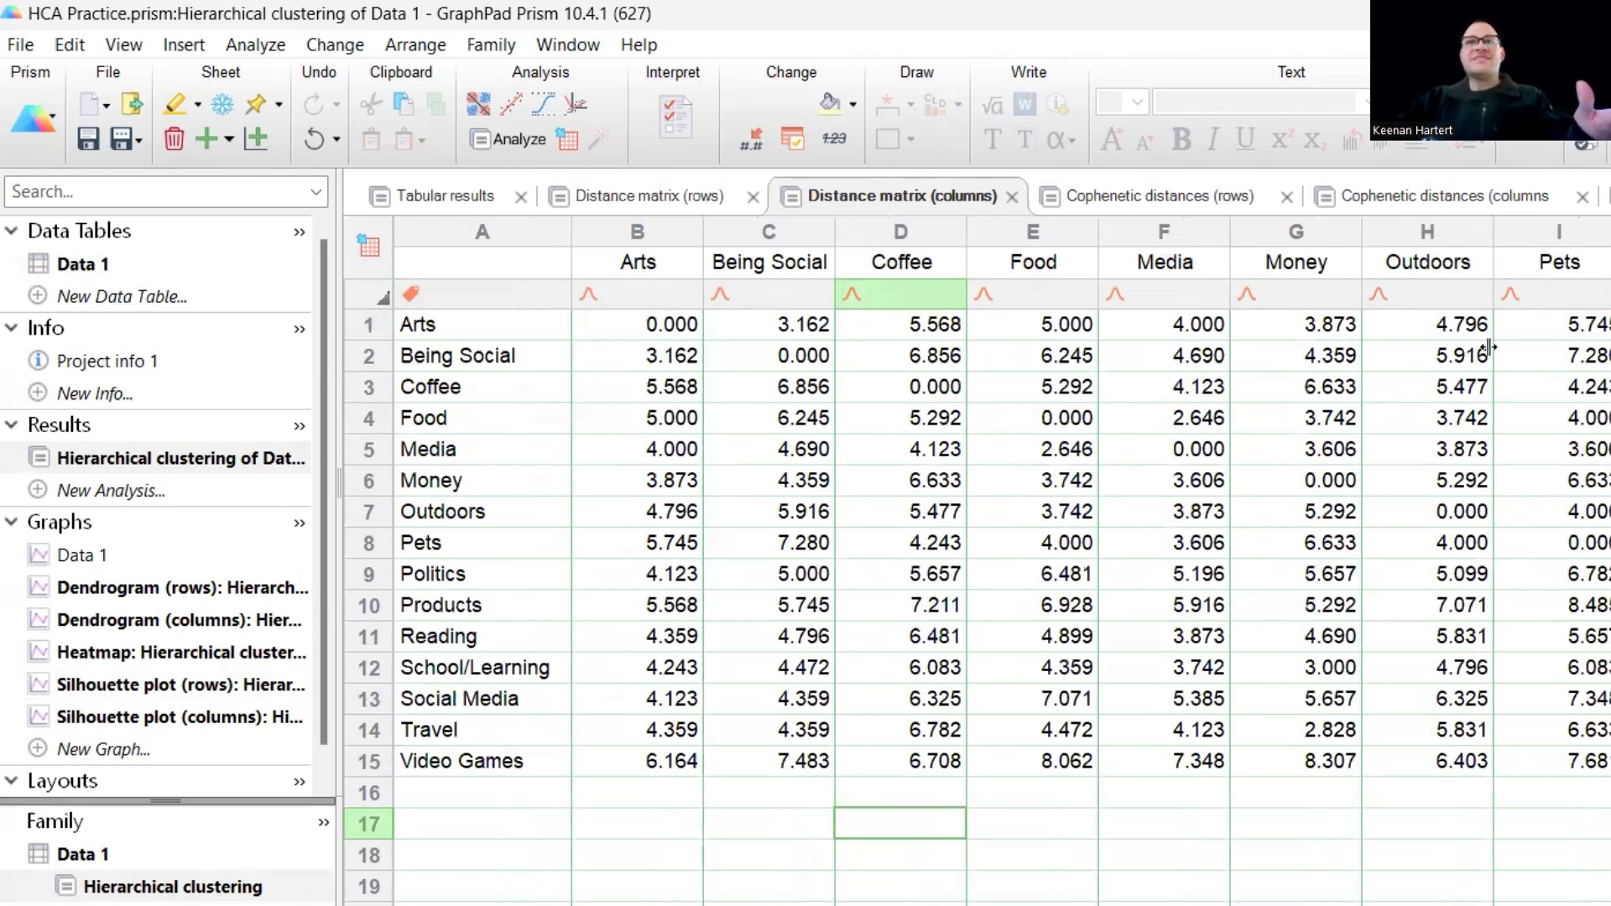
pyautogui.click(1115, 200)
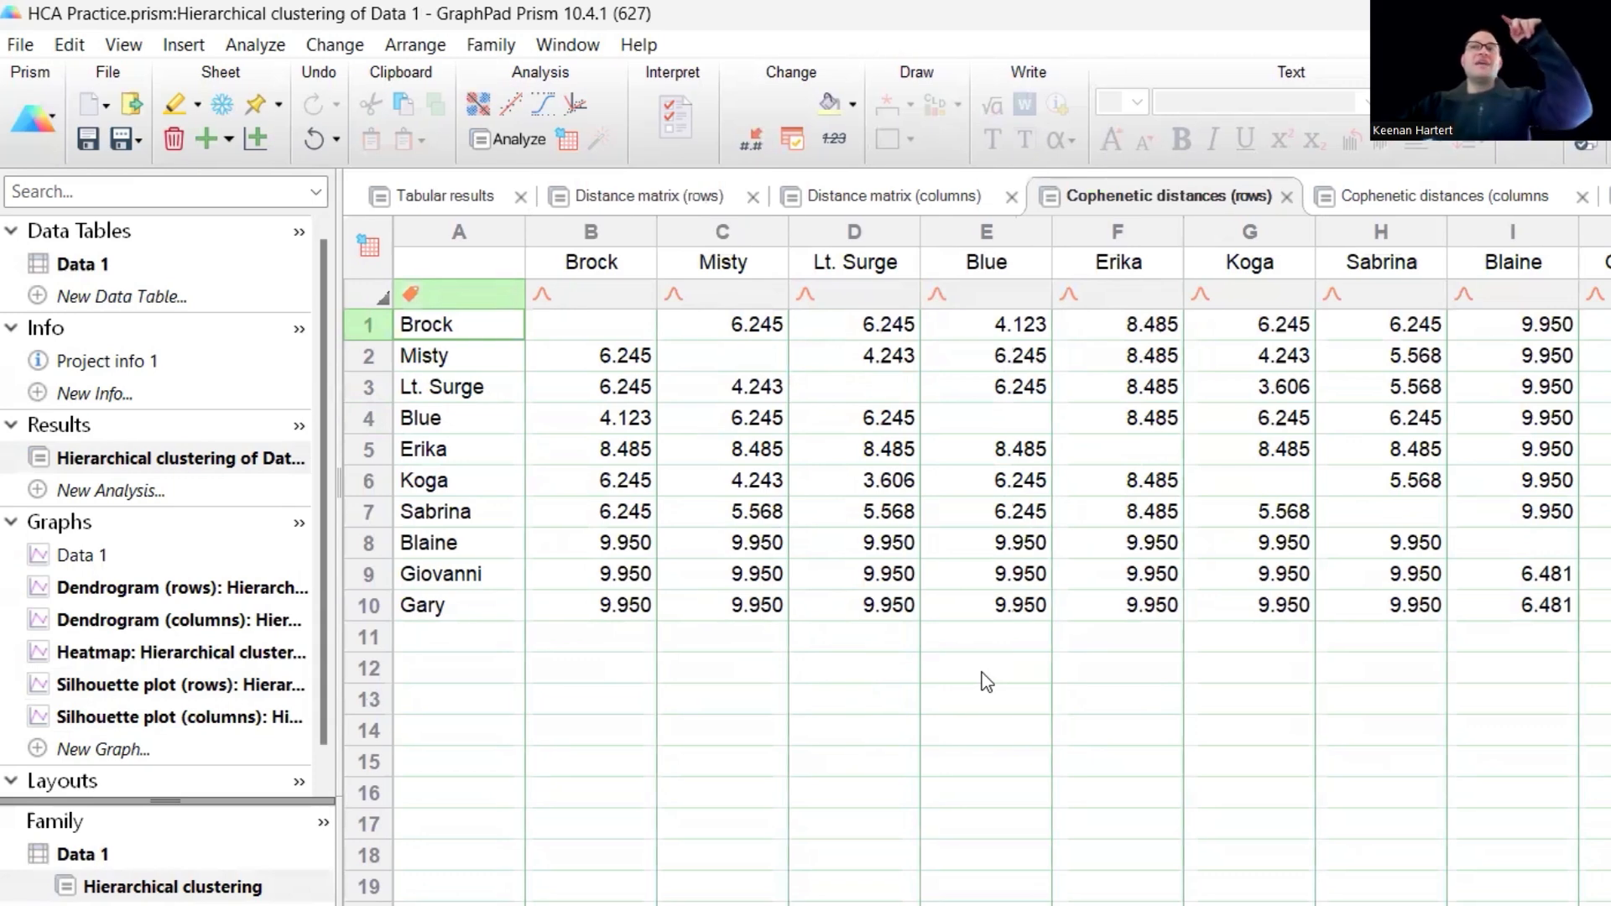
pyautogui.click(1300, 195)
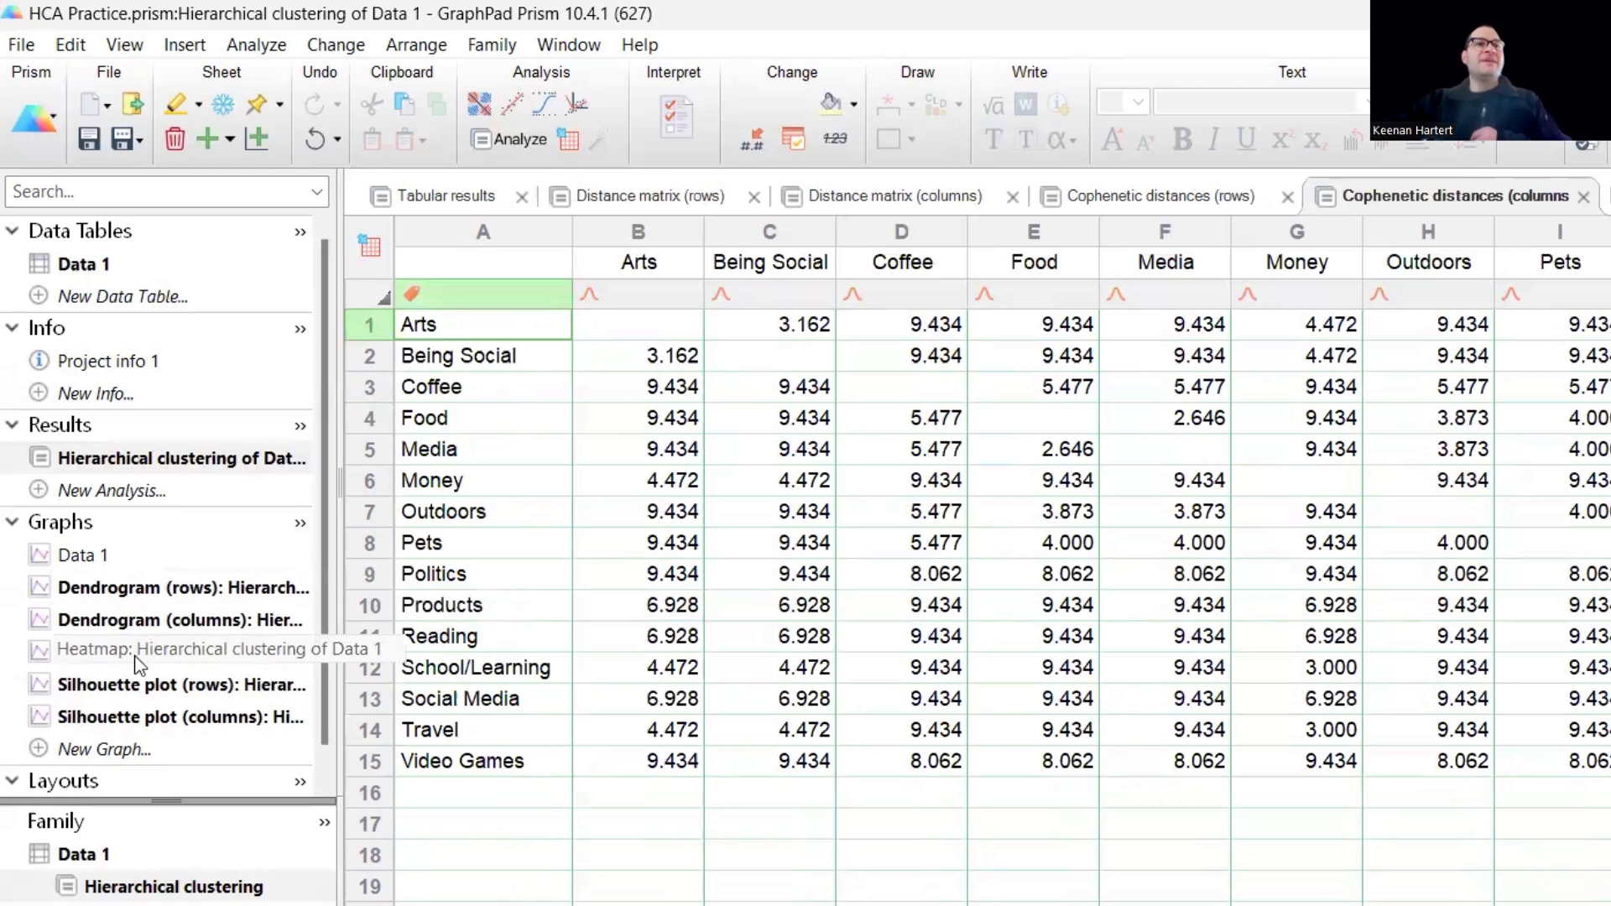
# - View the clustered heatmap graph and the row dendrogram produced by the hierarchical clustering
pyautogui.click(176, 650)
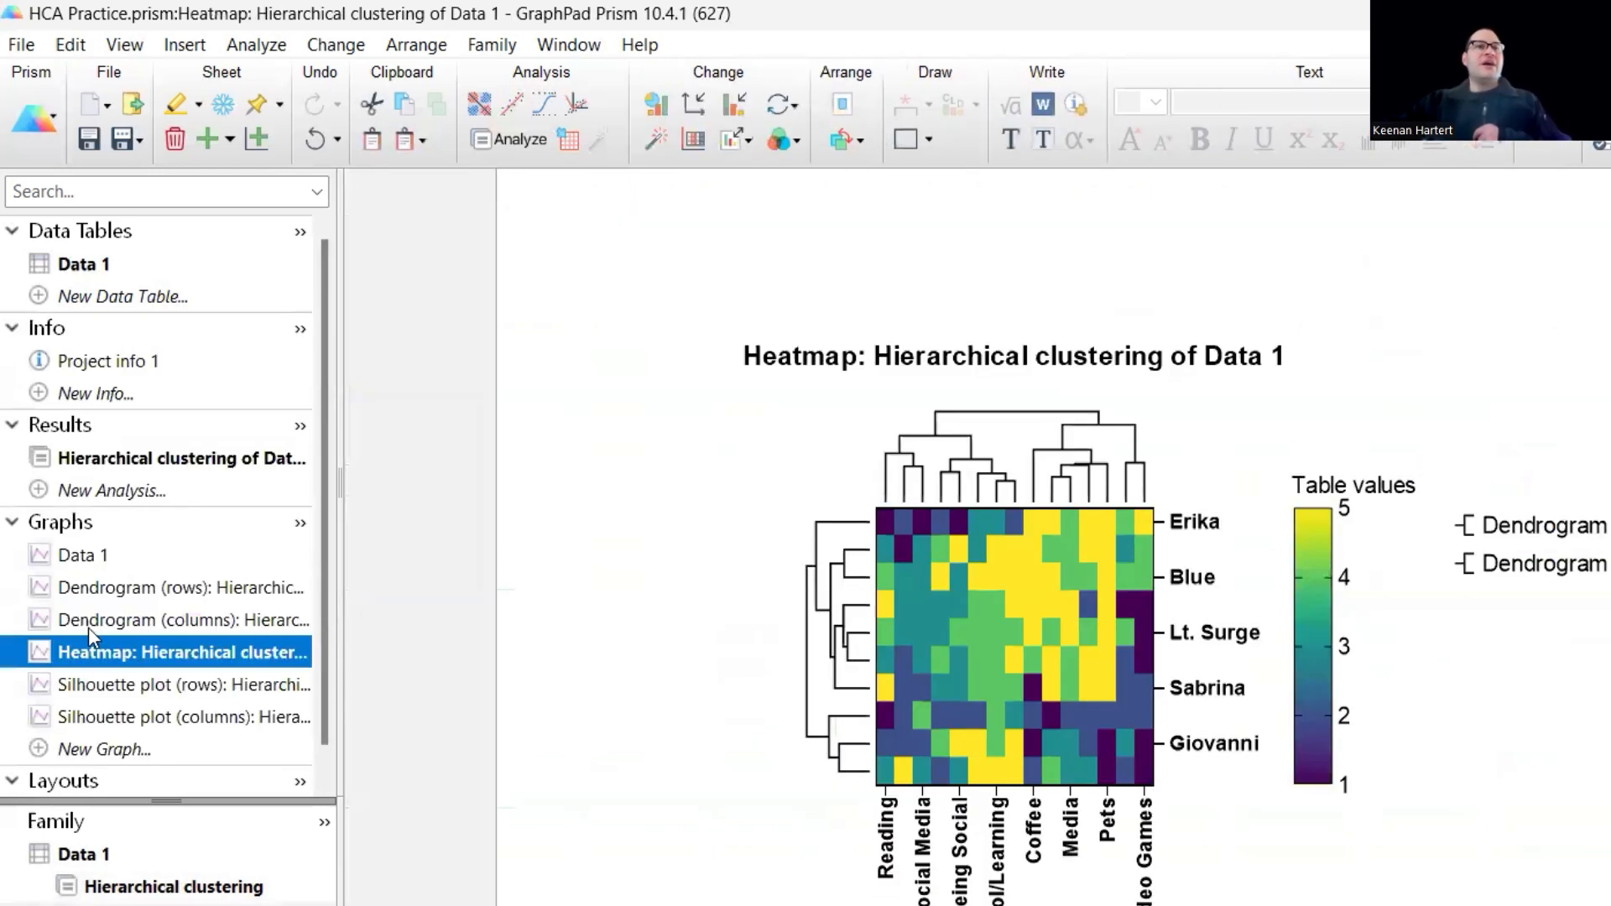
pyautogui.click(107, 585)
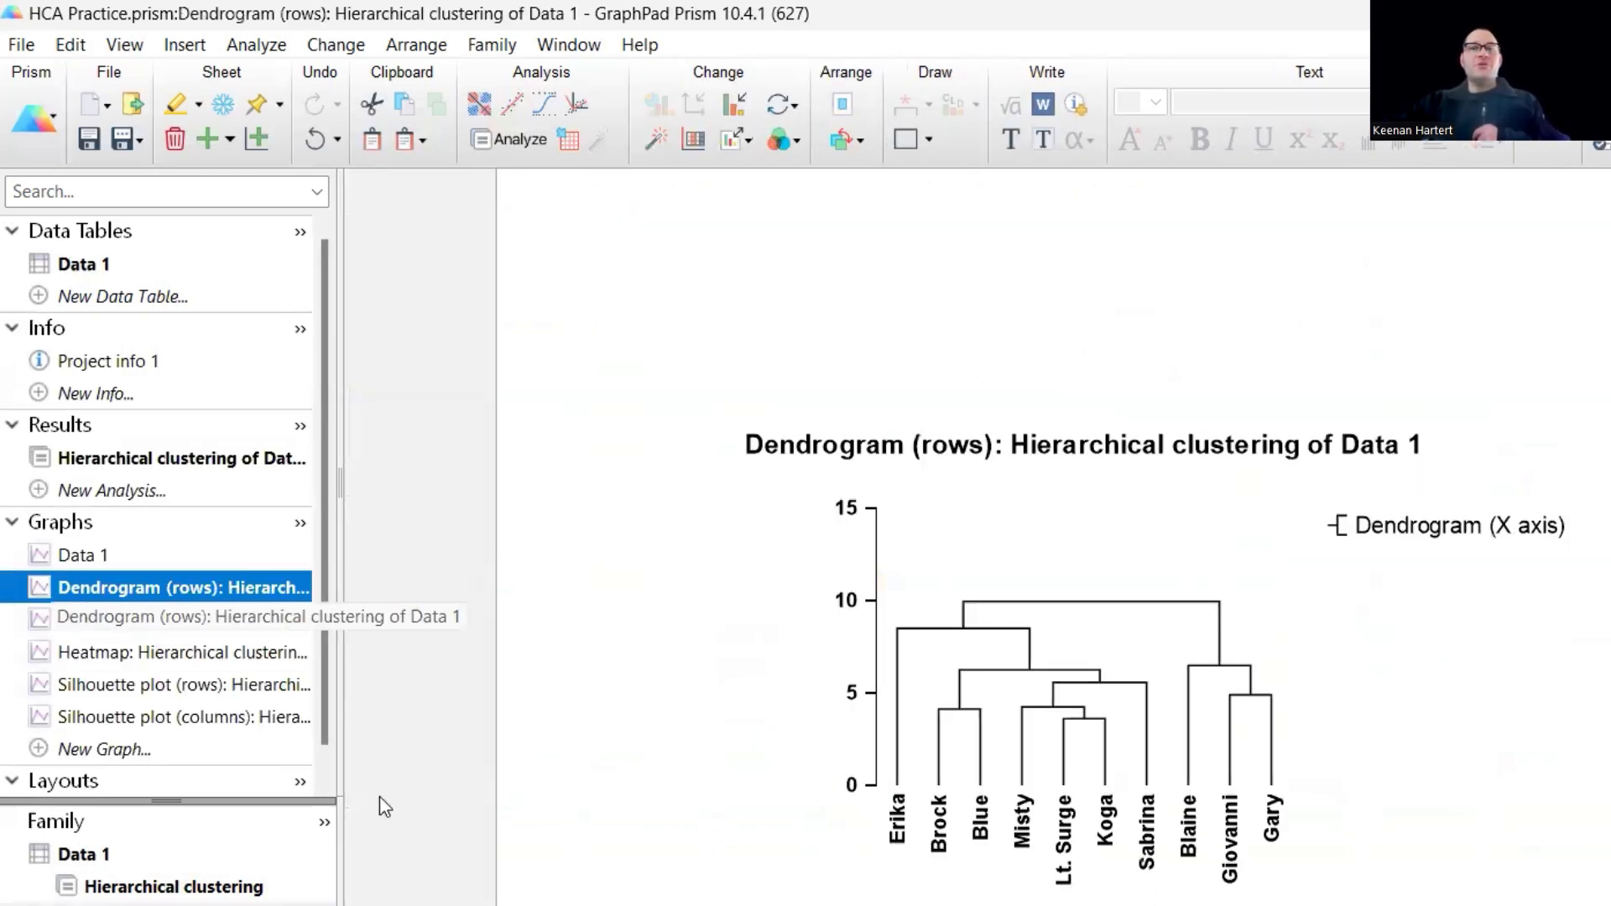
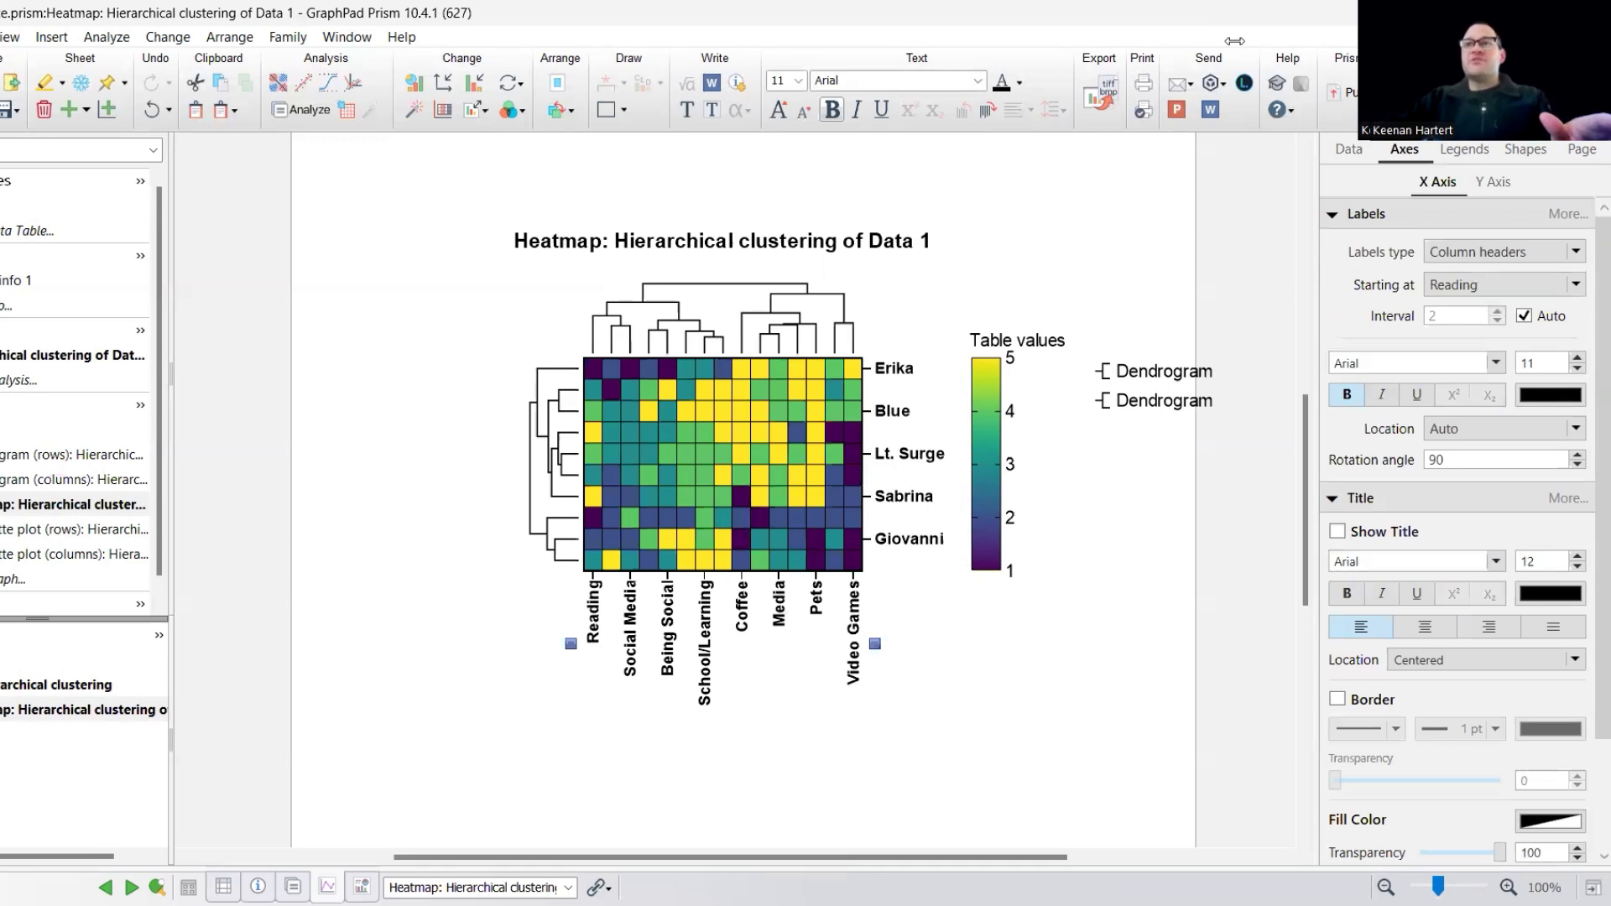
# - Set the heatmap's X-axis and Y-axis label intervals to 1 so every topic and every person is labelled
pyautogui.click(1523, 316)
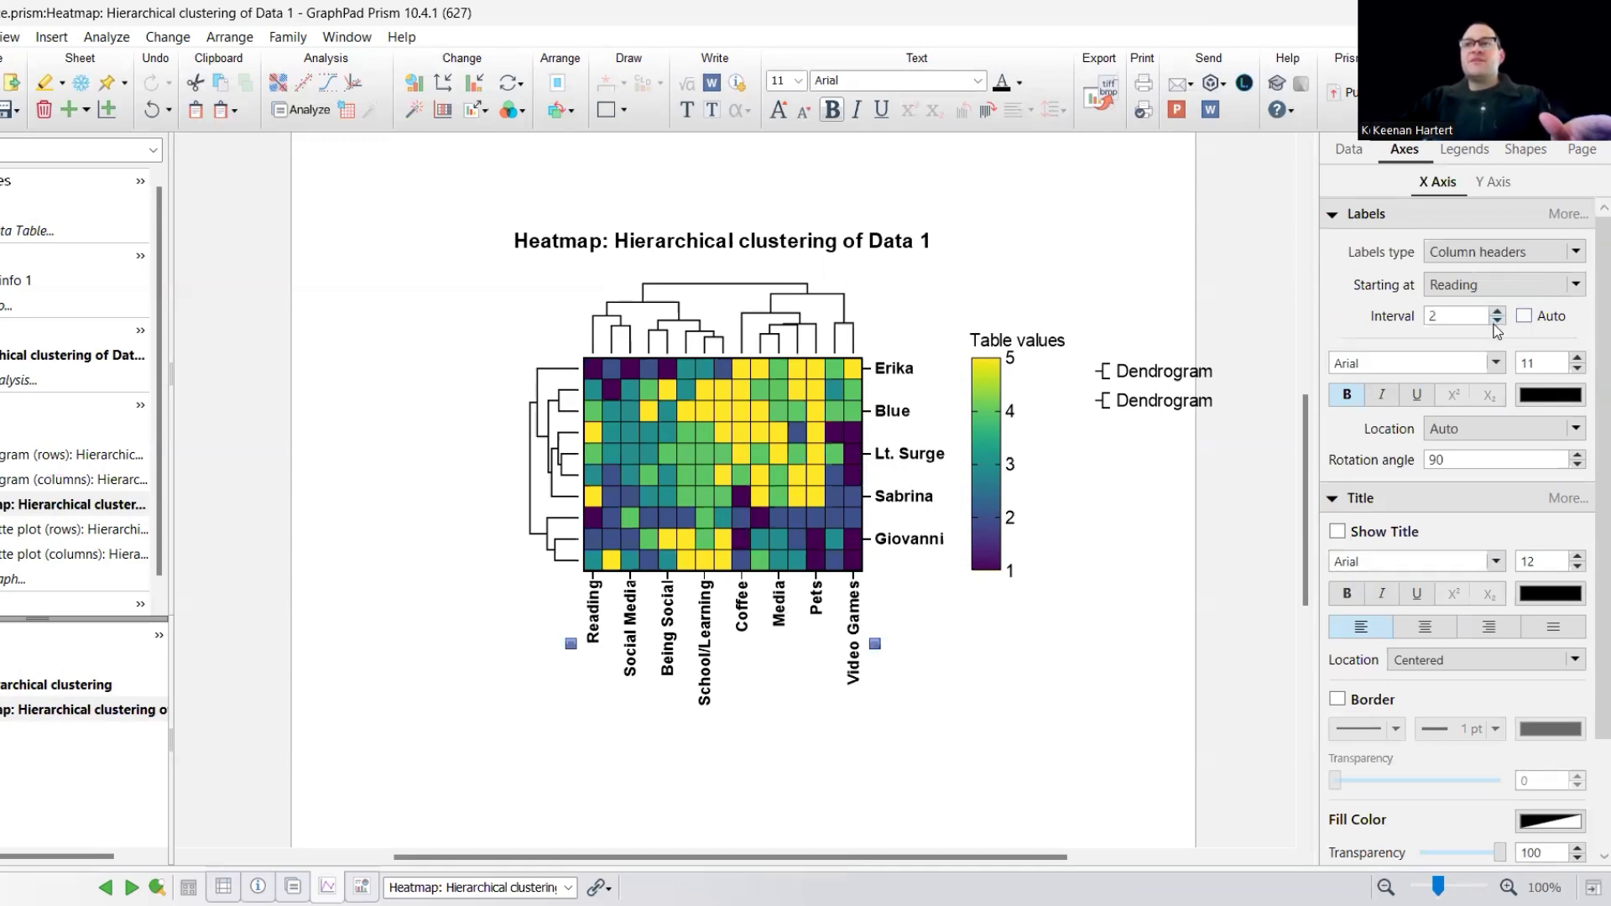
pyautogui.click(1497, 322)
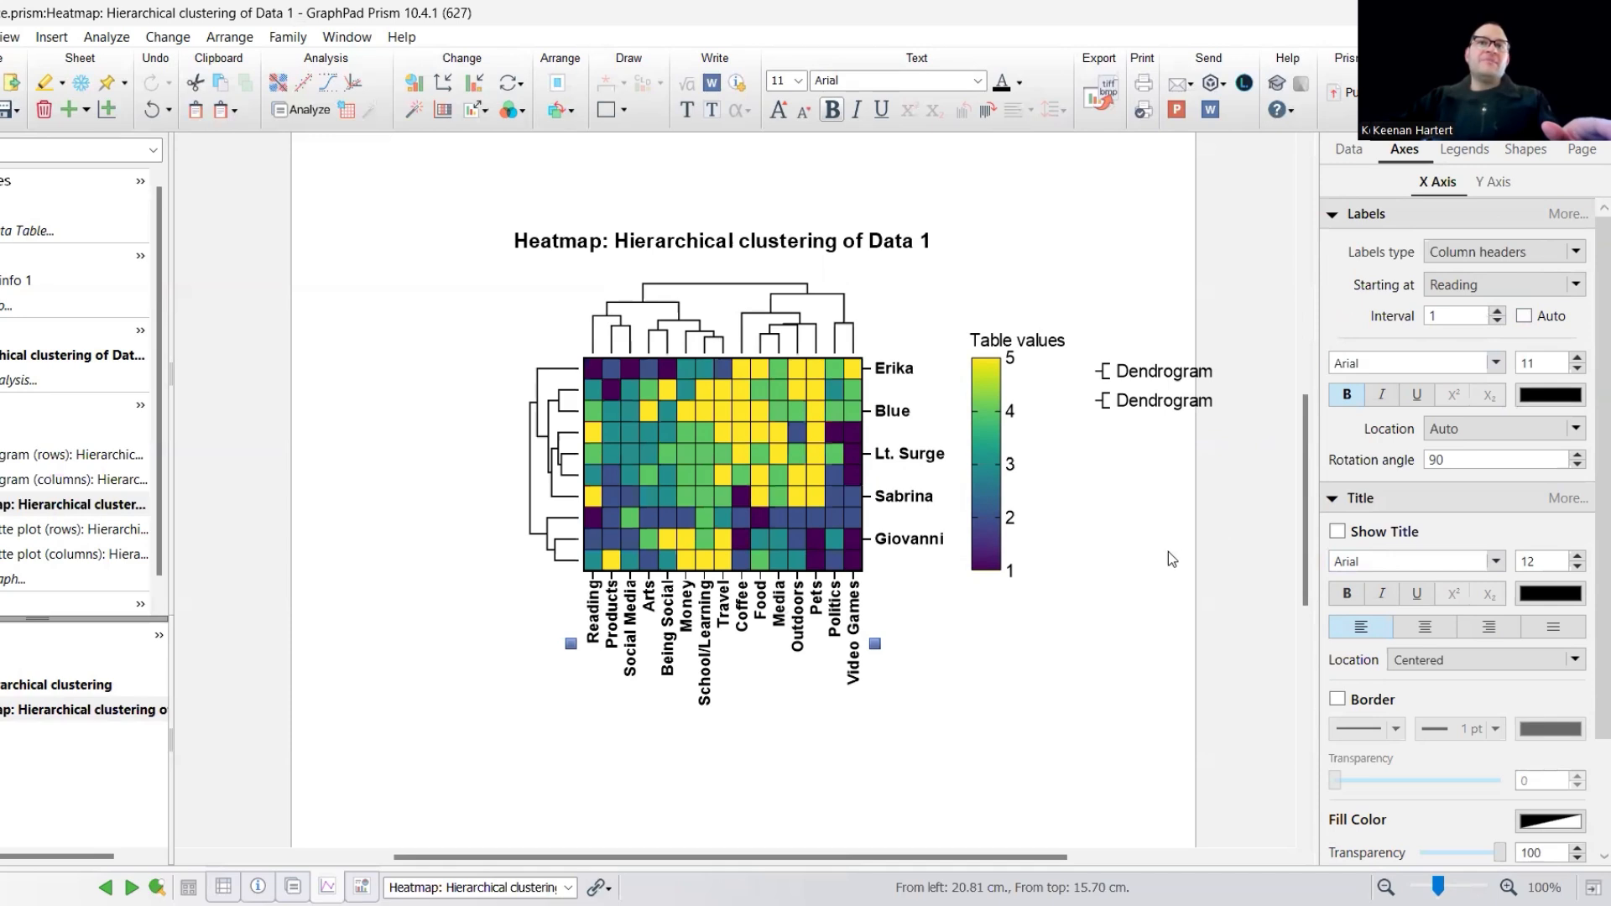
pyautogui.click(919, 457)
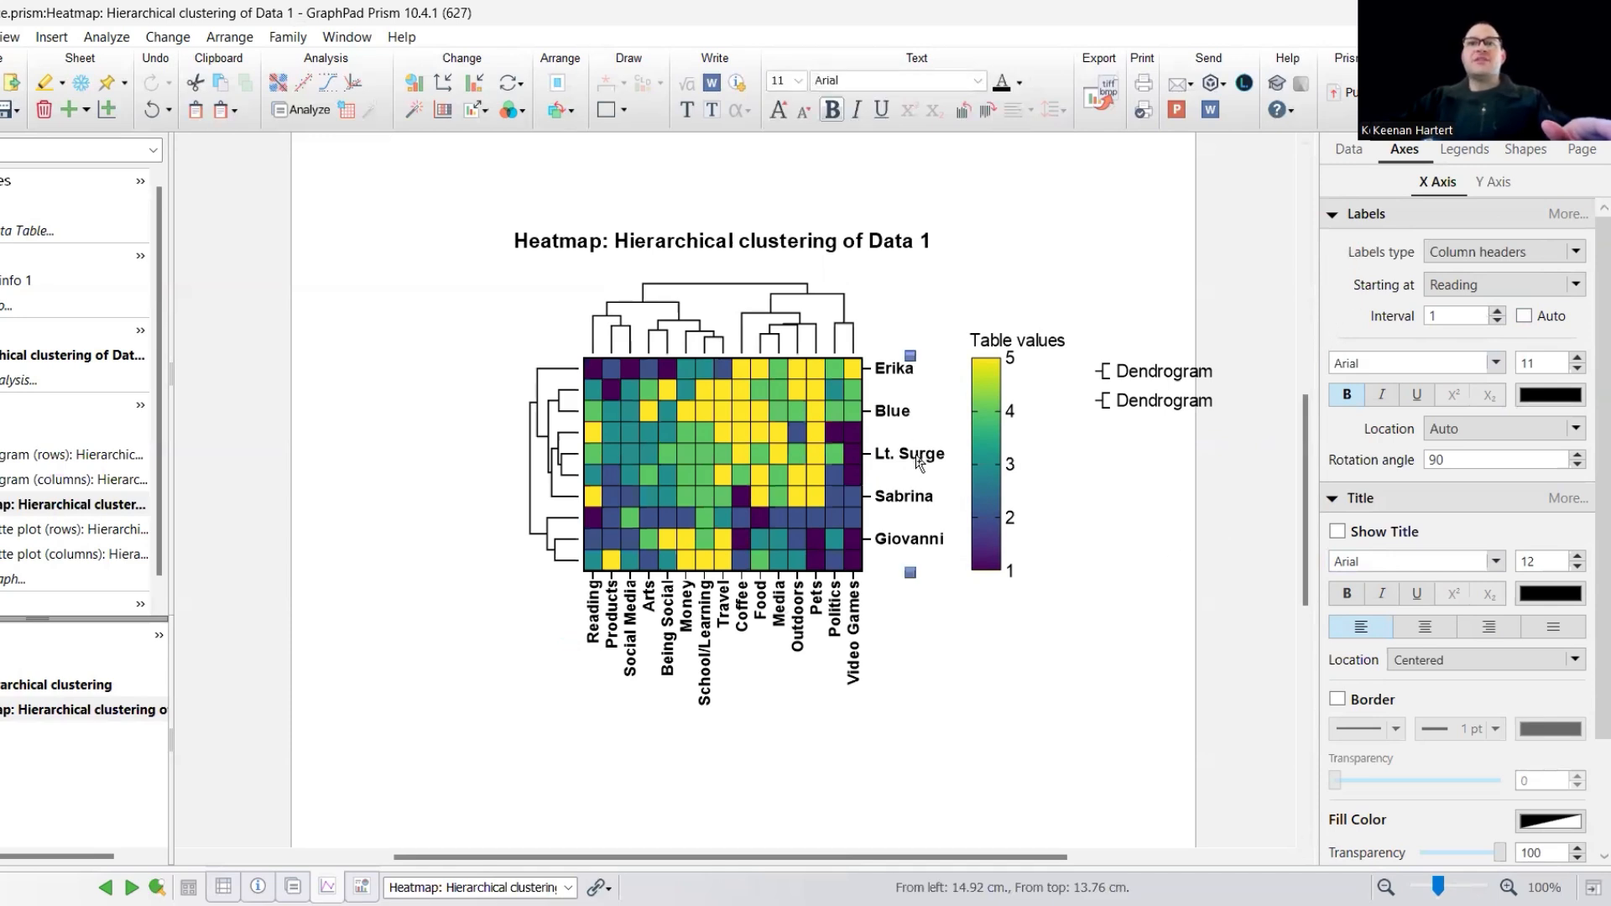
pyautogui.click(1524, 316)
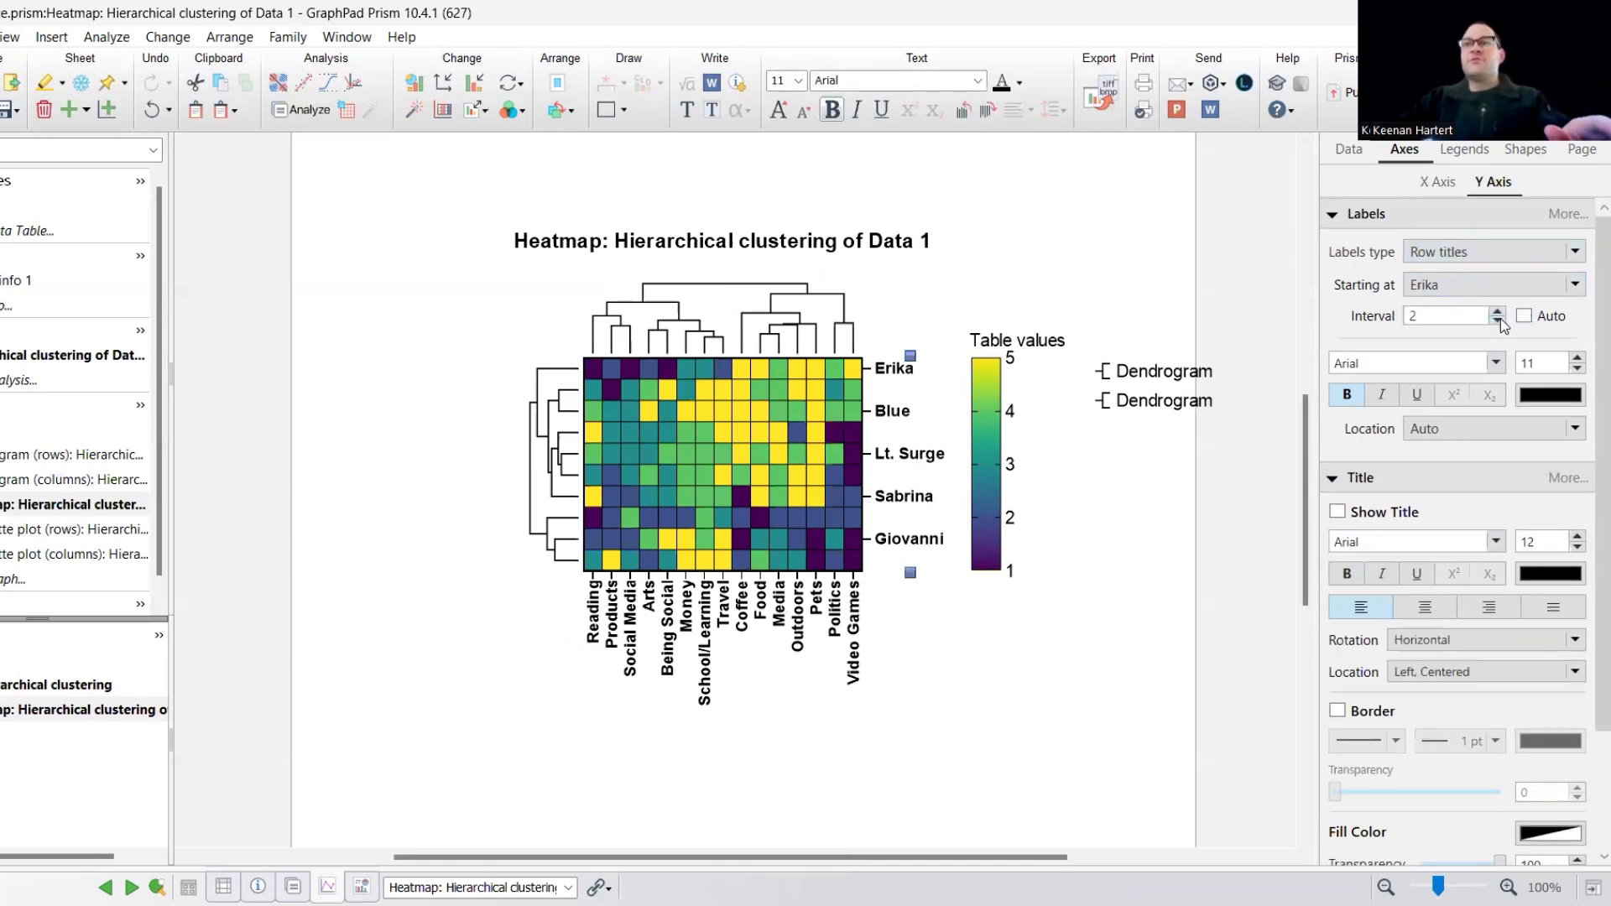
pyautogui.click(1136, 581)
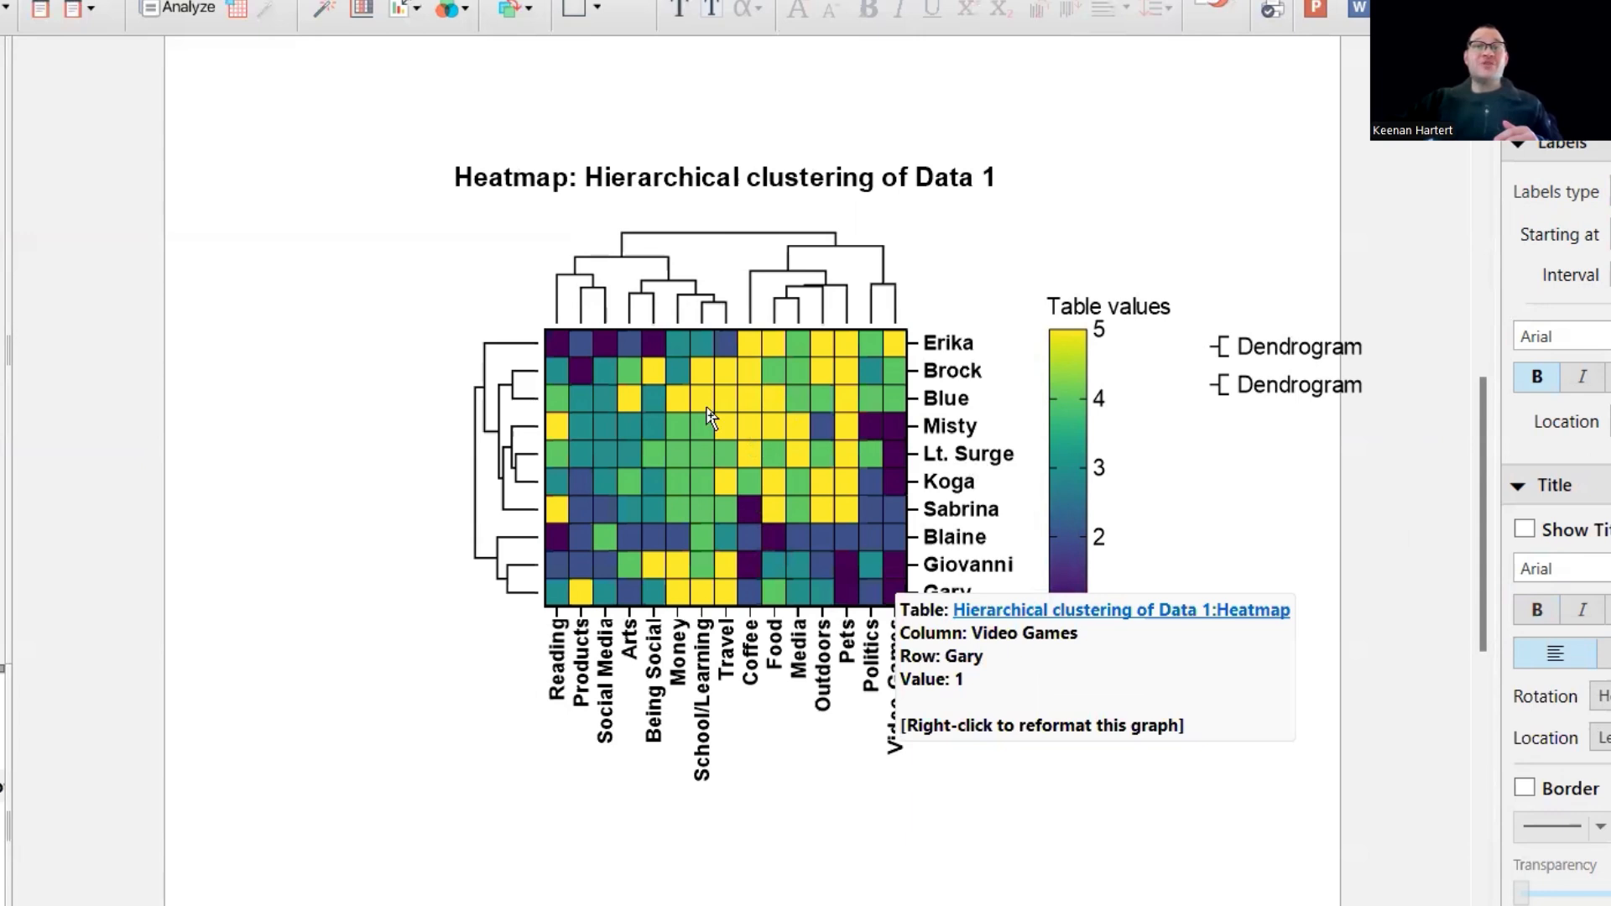
# - Inspect individual cells of the clustered heatmap, comparing the ratings of the people and topics grouped by the dendrograms
pyautogui.moveTo(739, 397)
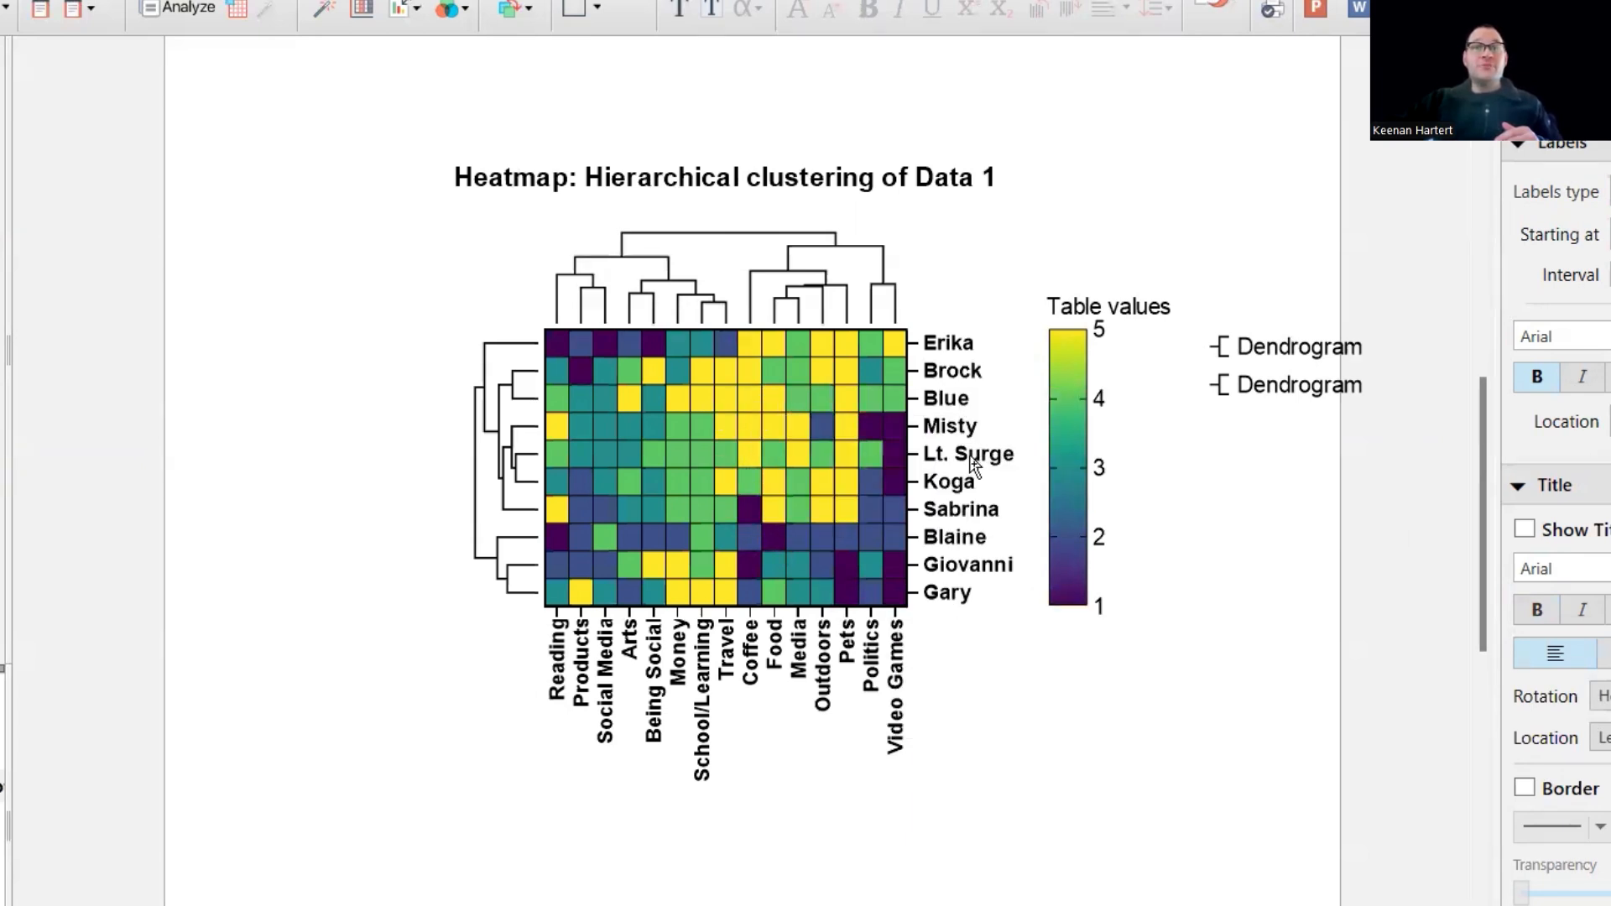
pyautogui.moveTo(798, 435)
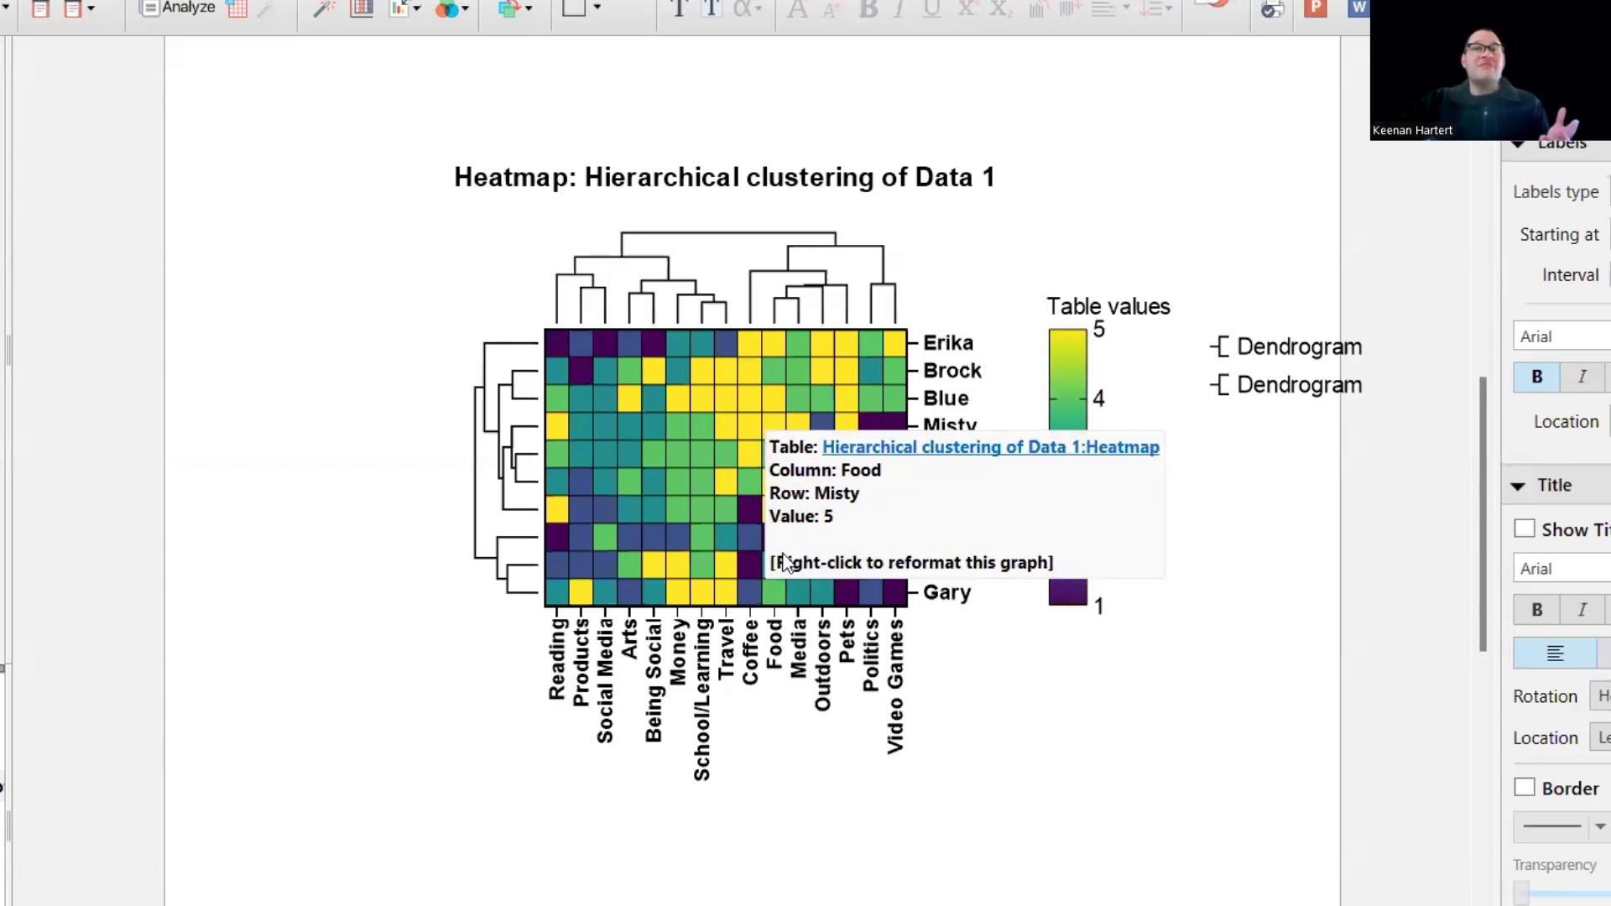
pyautogui.moveTo(865, 554)
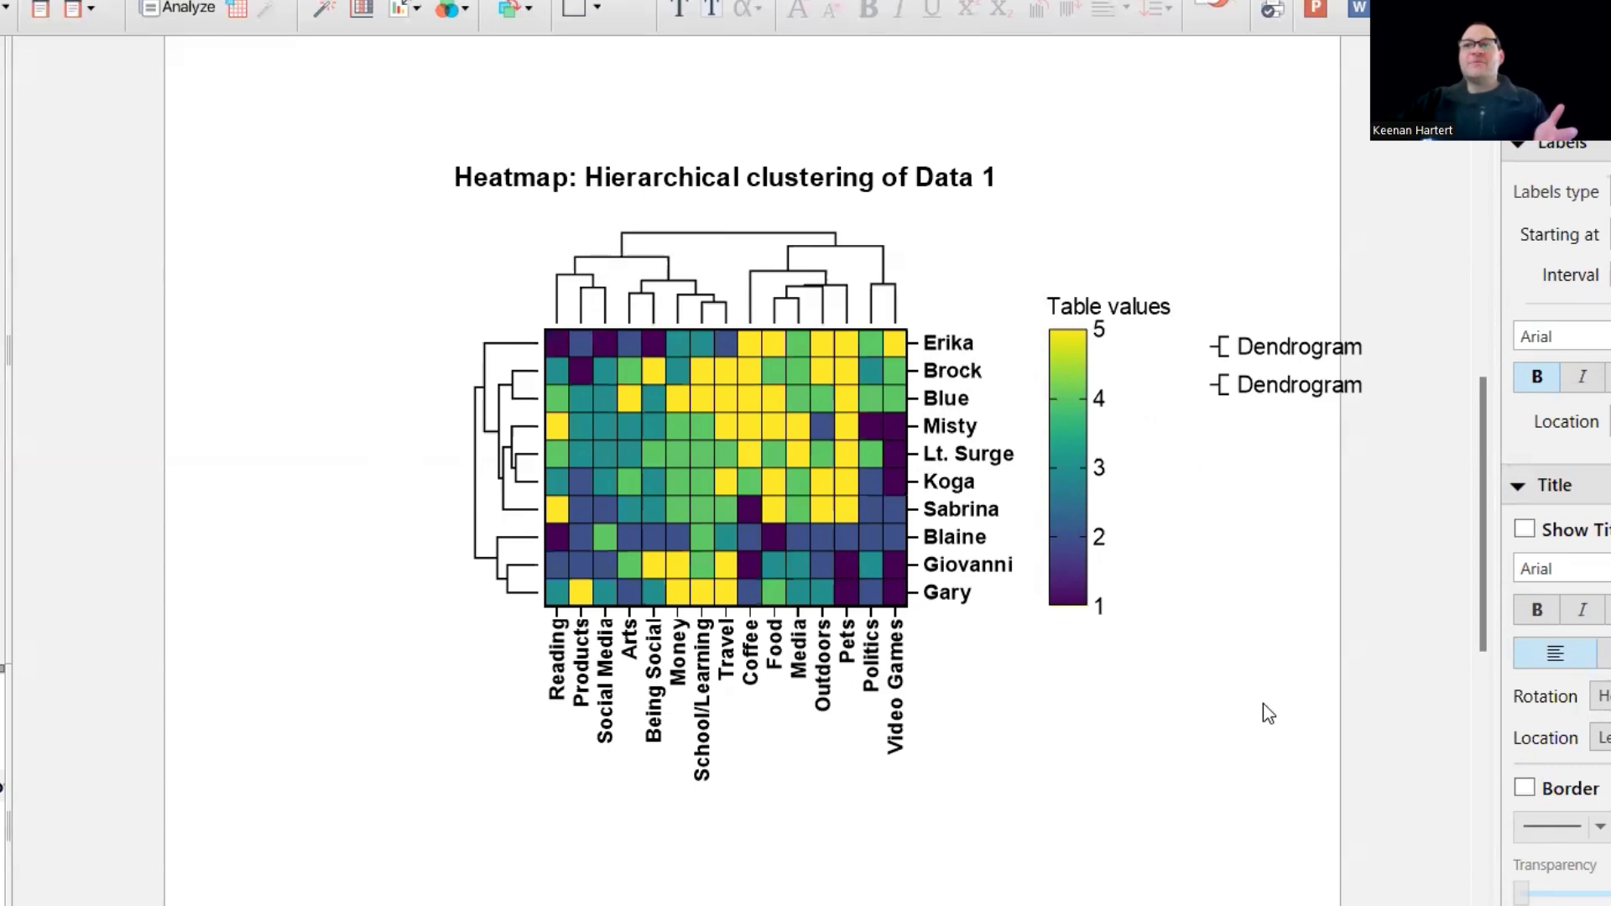
pyautogui.click(745, 516)
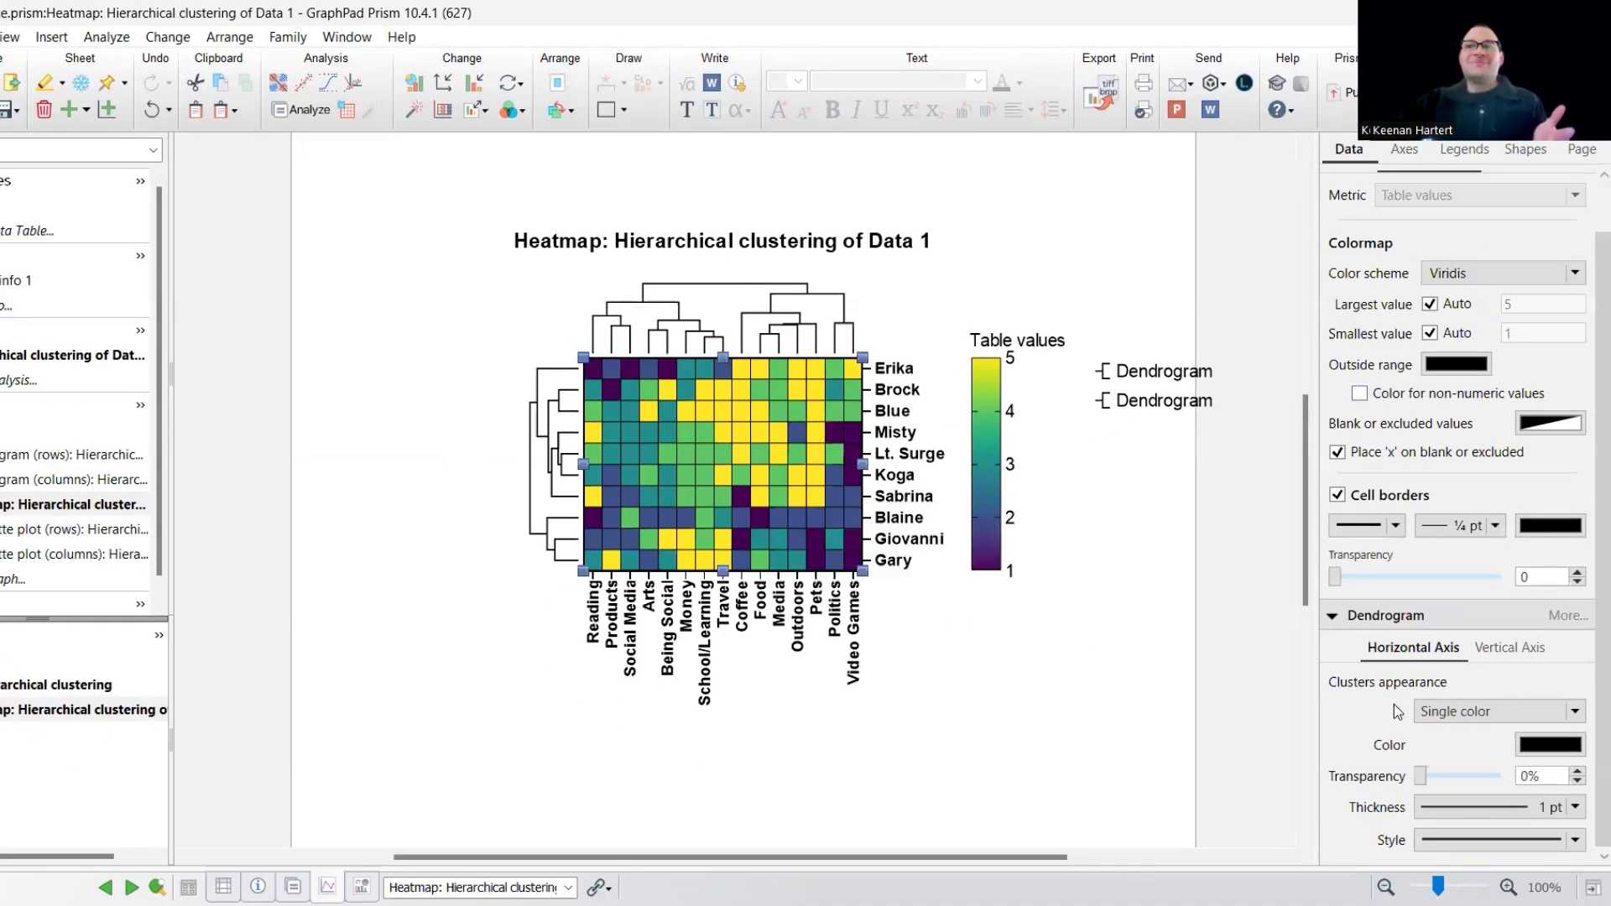
pyautogui.moveTo(744, 497)
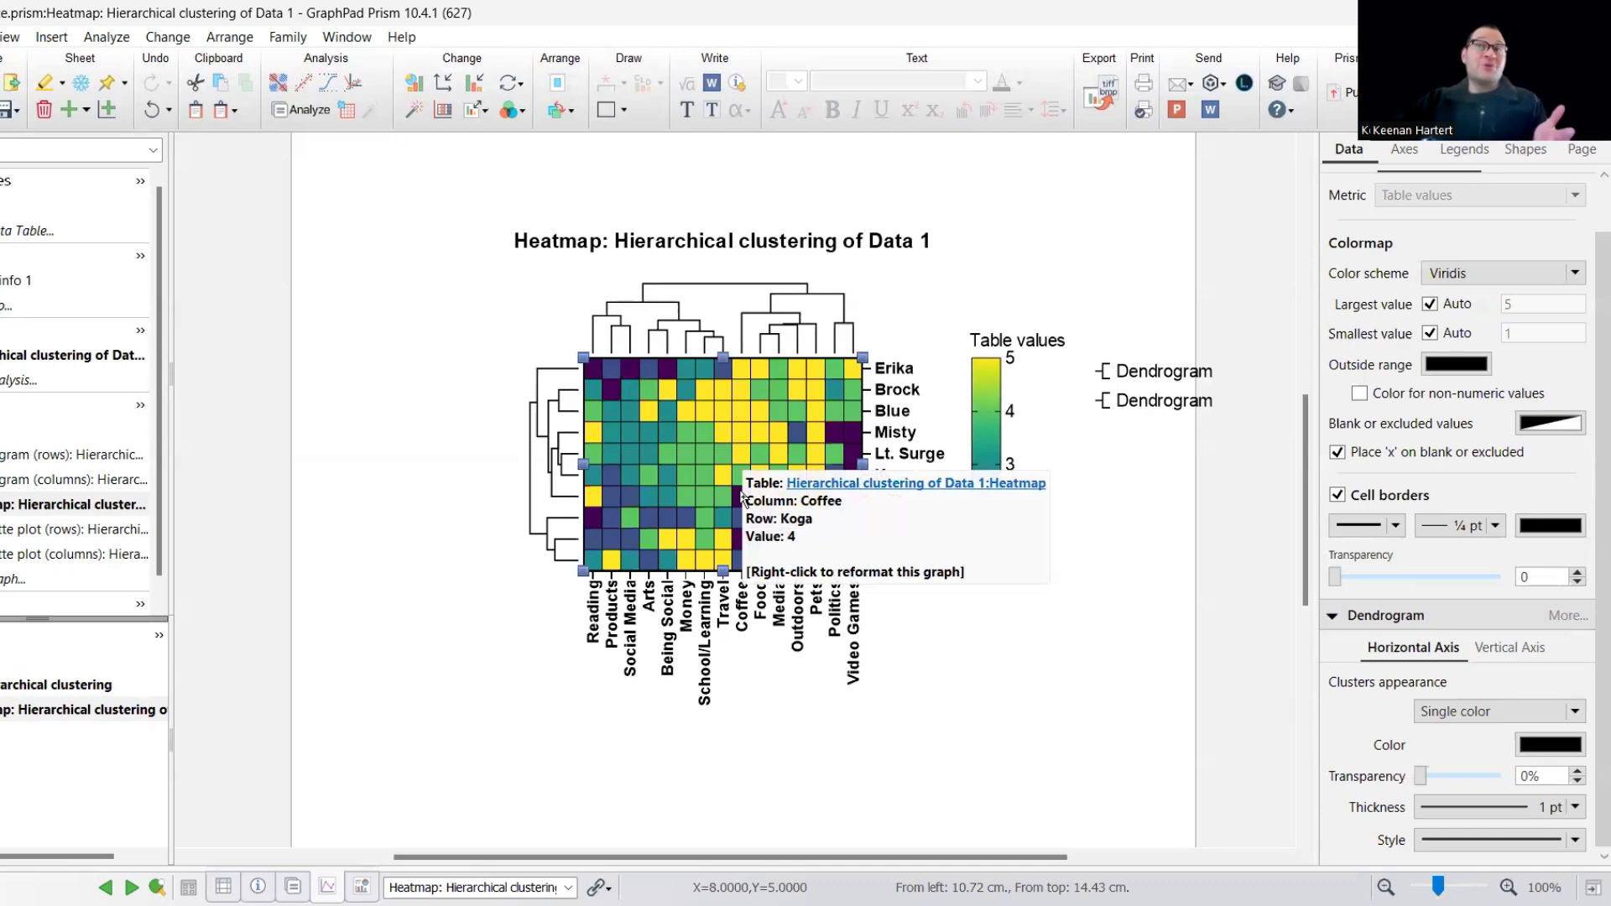
pyautogui.click(1127, 648)
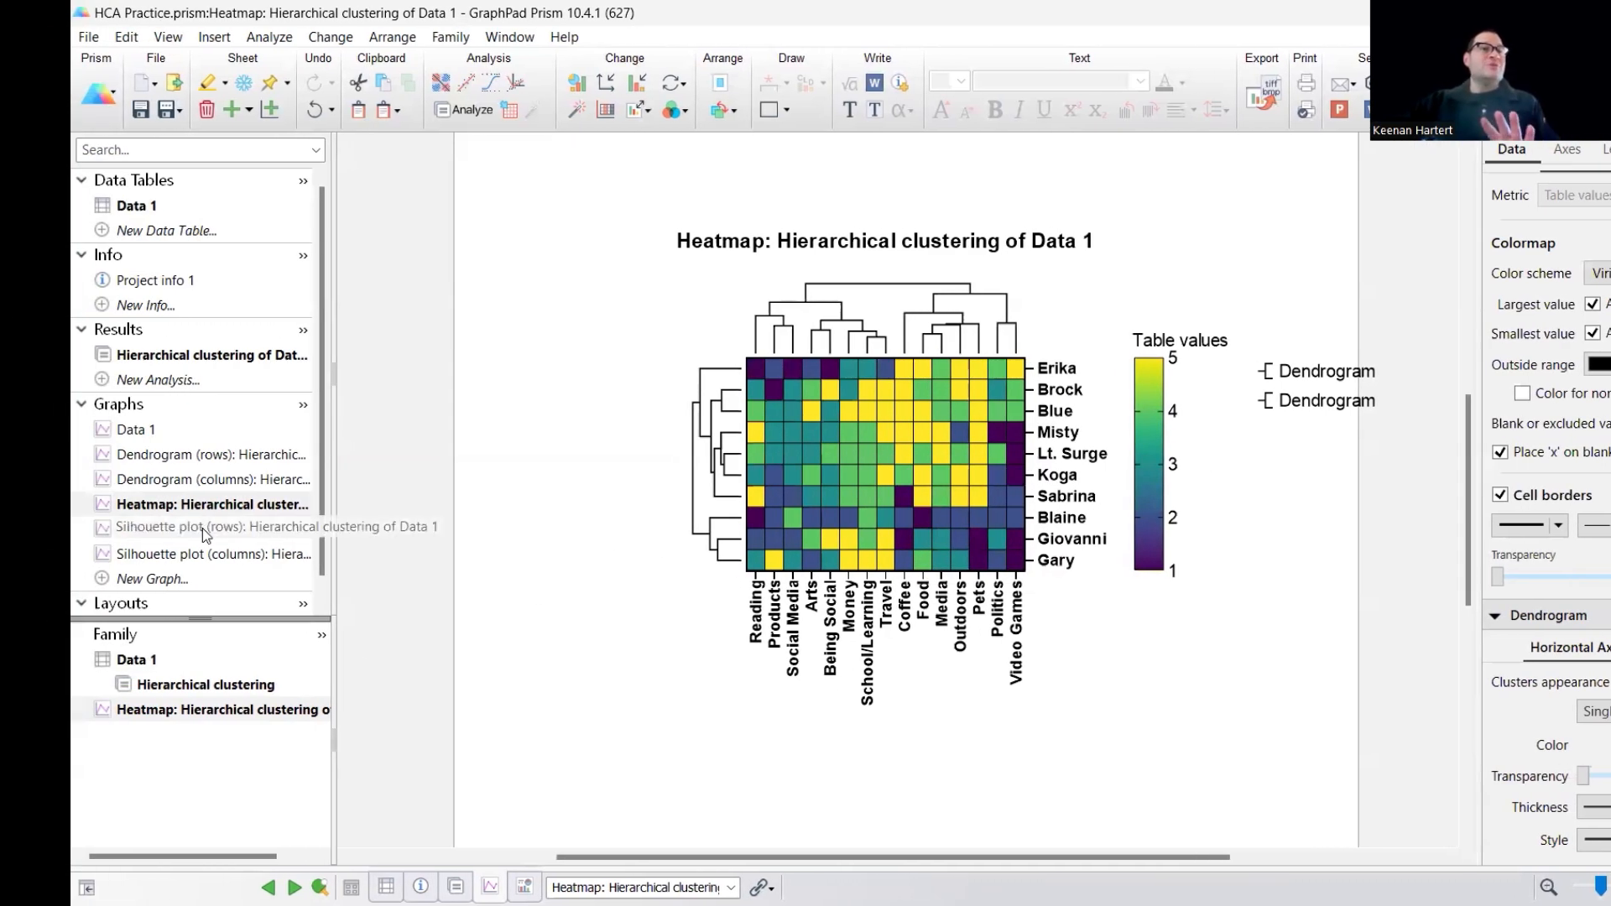
# - Review the silhouette plots for rows and columns, comparing them with the clusters in the heatmap's dendrograms
pyautogui.click(203, 527)
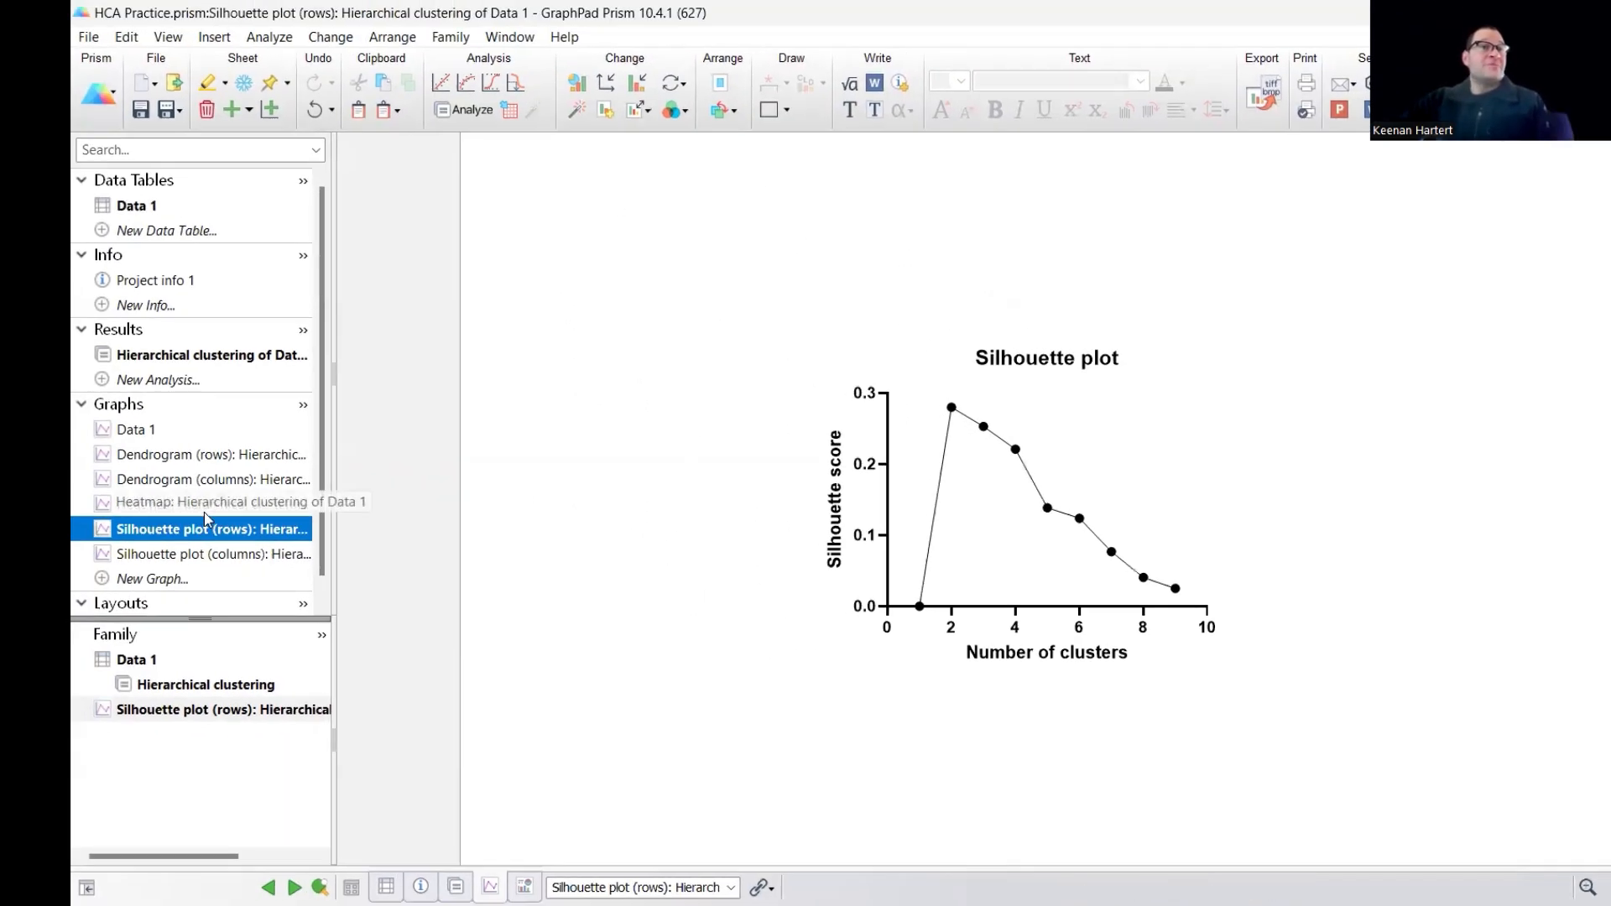
pyautogui.click(206, 503)
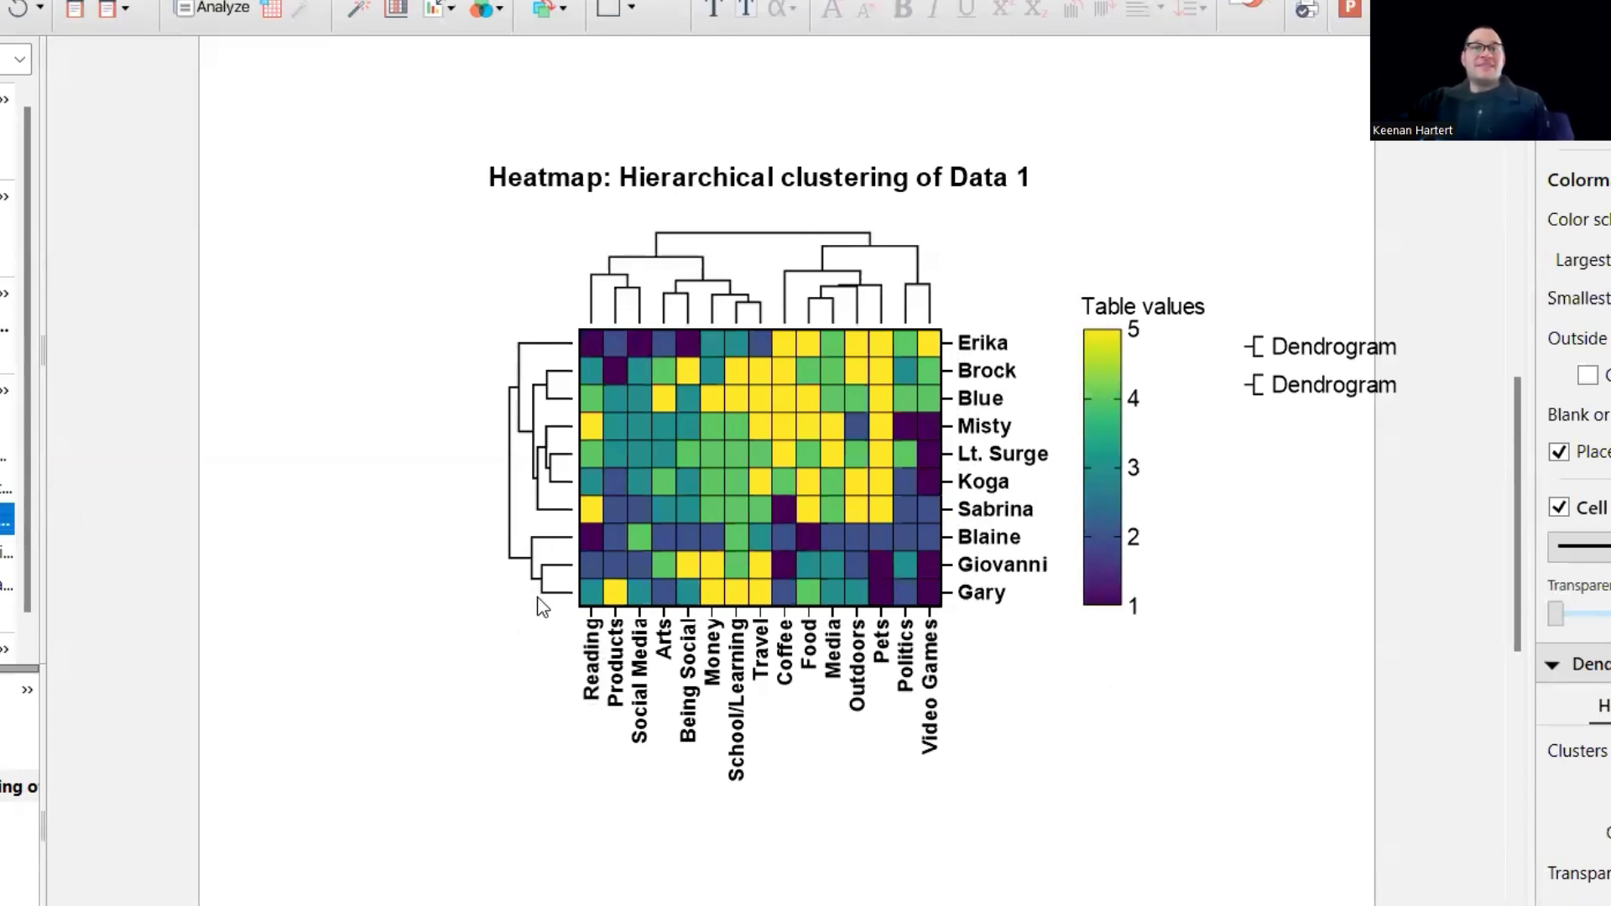
pyautogui.moveTo(535, 456); pyautogui.dragTo(556, 499)
pyautogui.moveTo(608, 451); pyautogui.dragTo(541, 435)
pyautogui.click(328, 423)
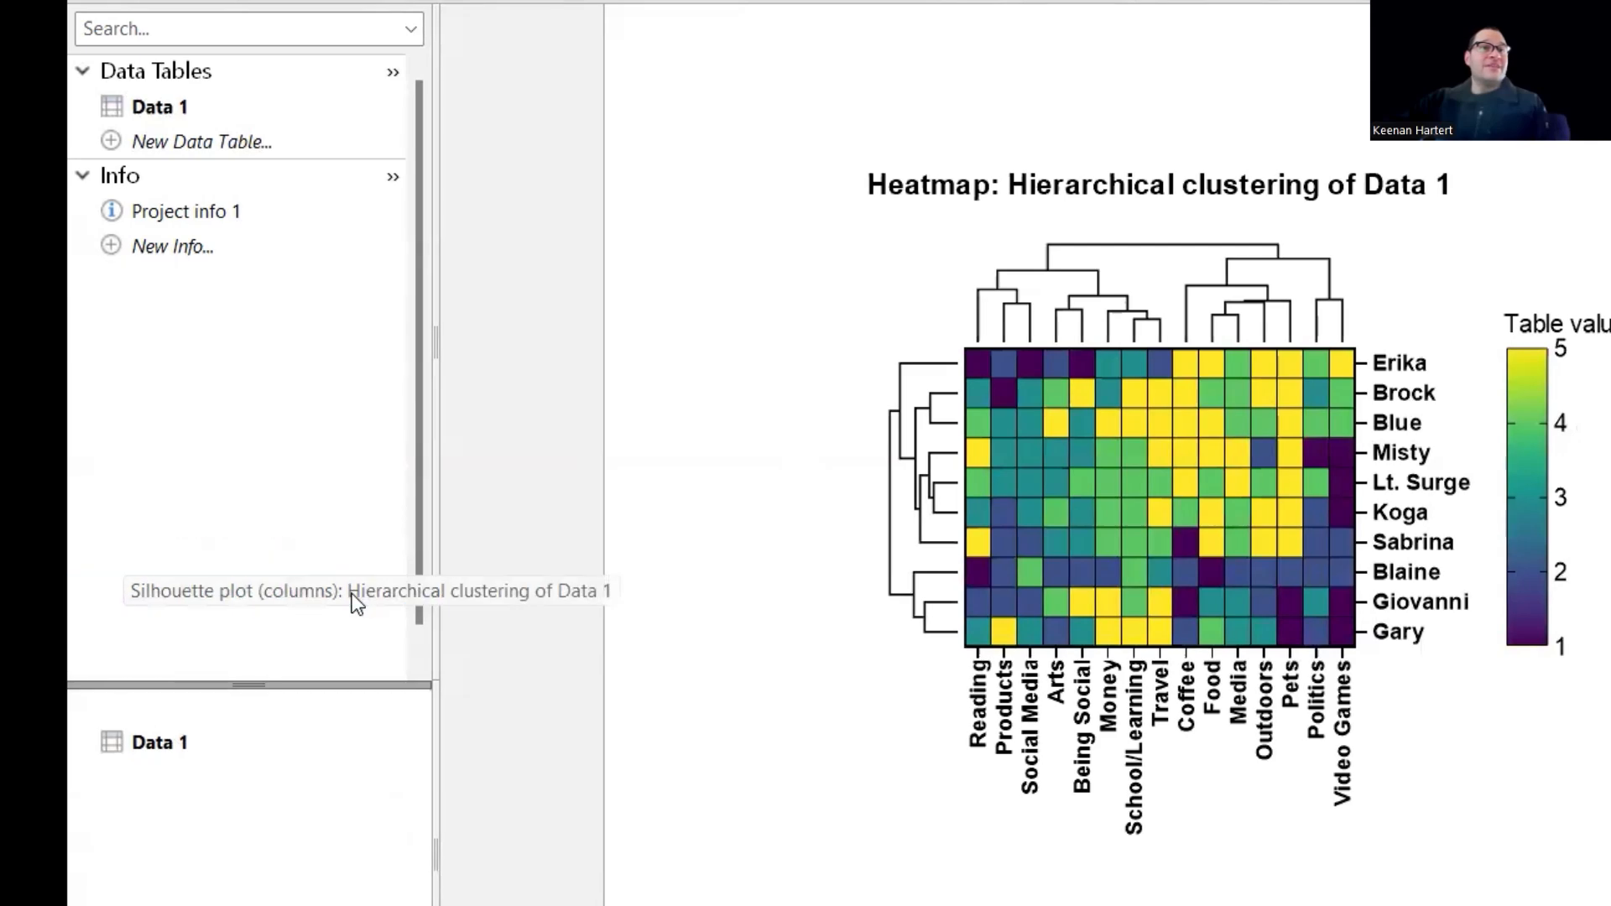
pyautogui.click(351, 593)
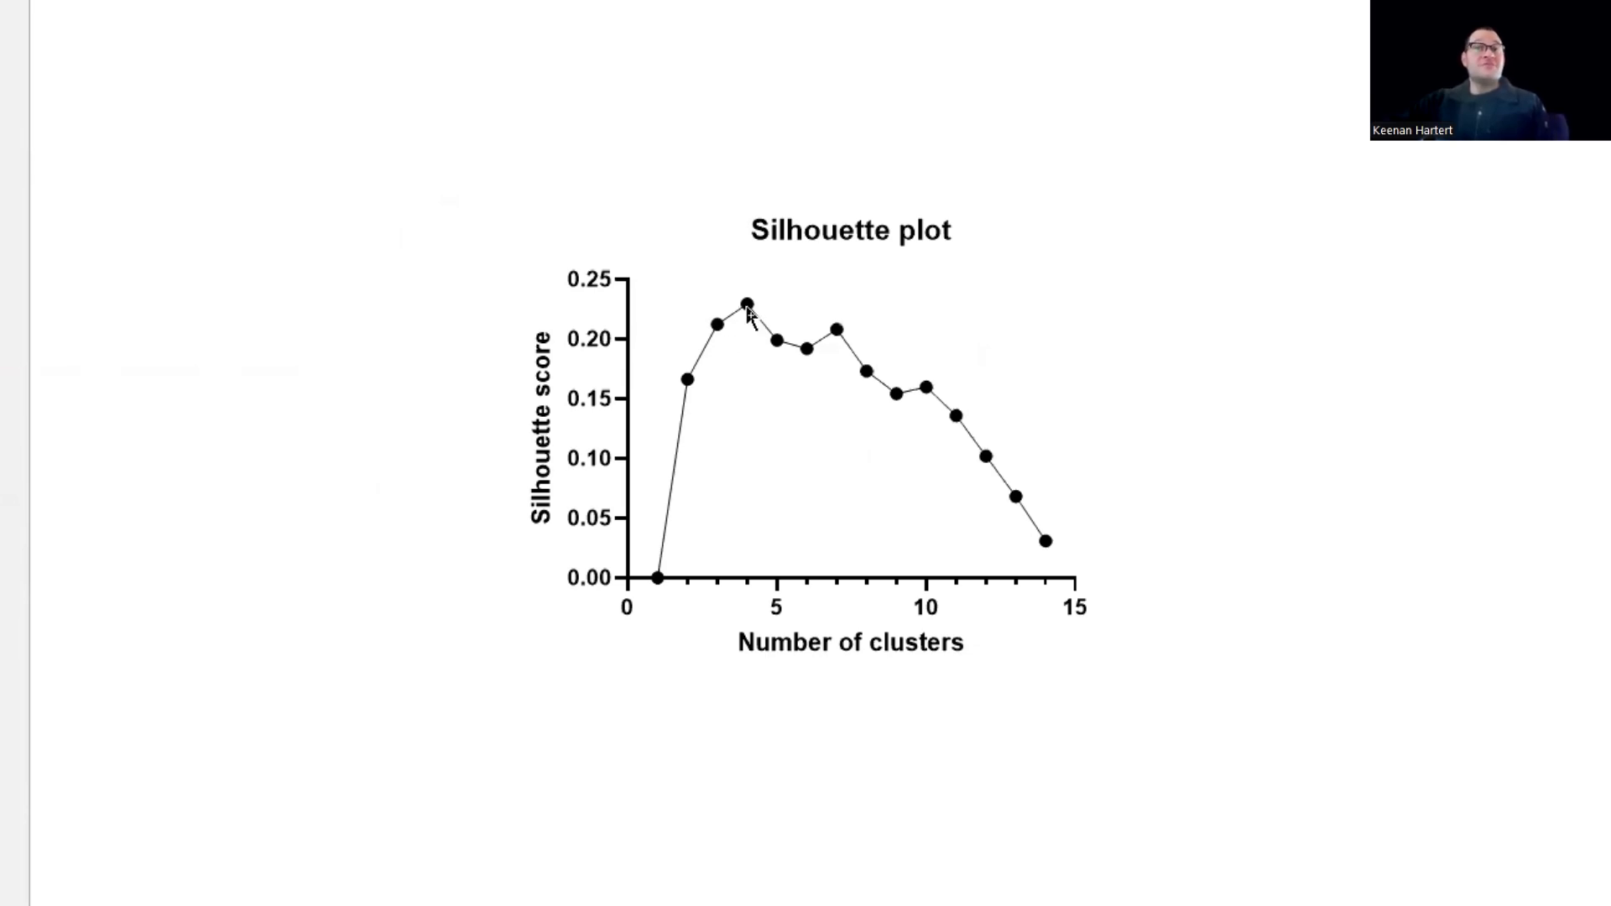
pyautogui.moveTo(754, 307)
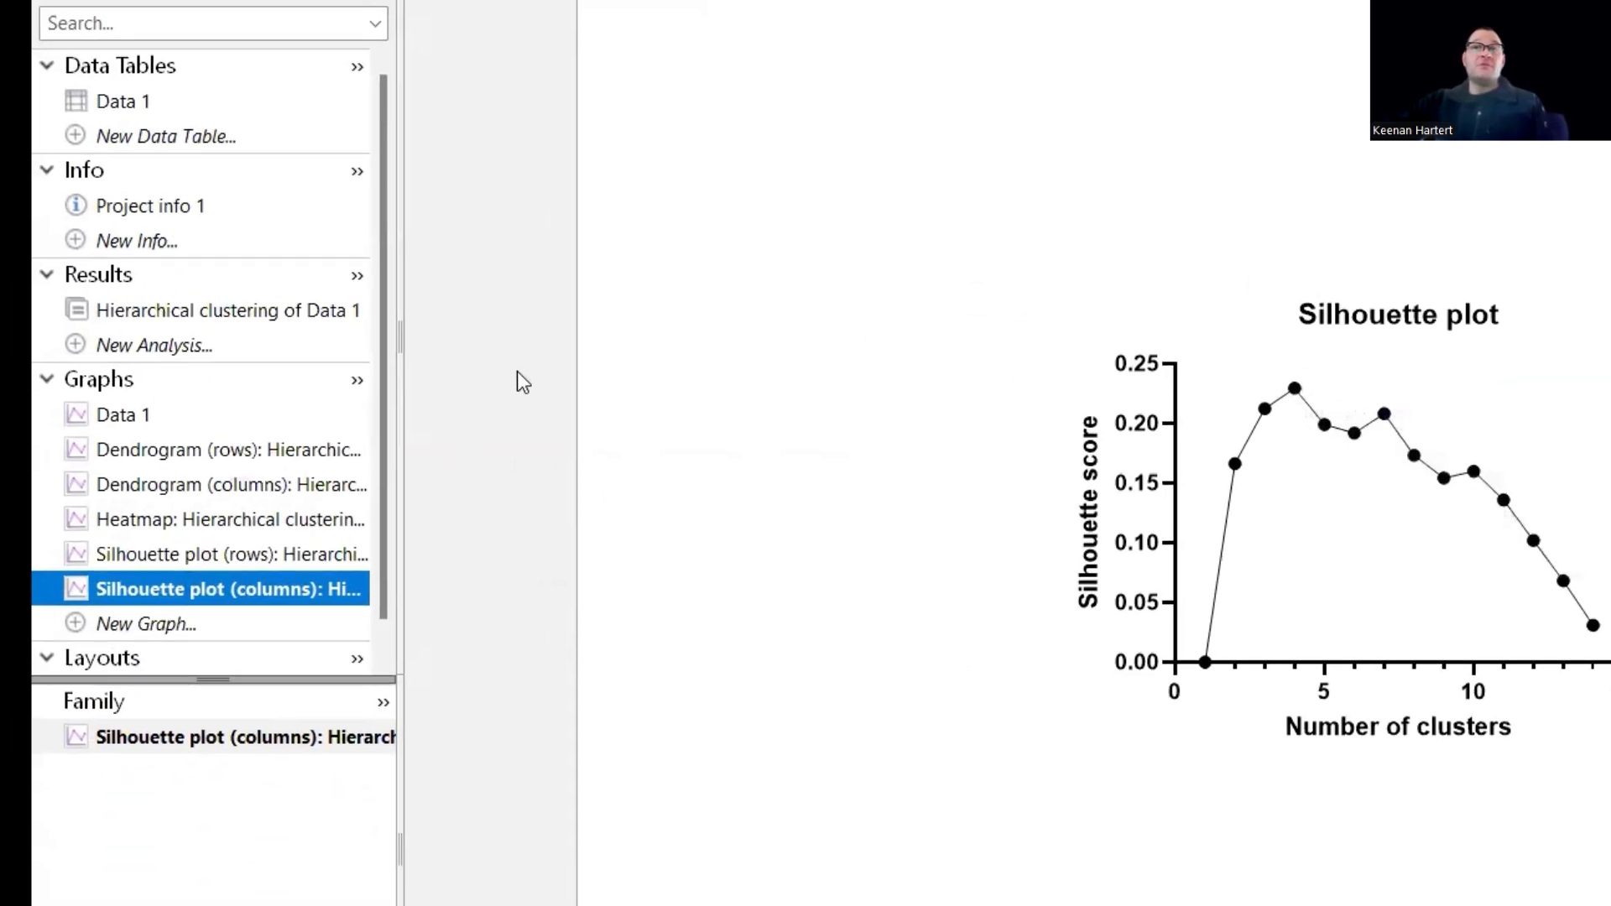
# - Remove both Dendrogram legend entries beside the clustered heatmap
pyautogui.click(260, 526)
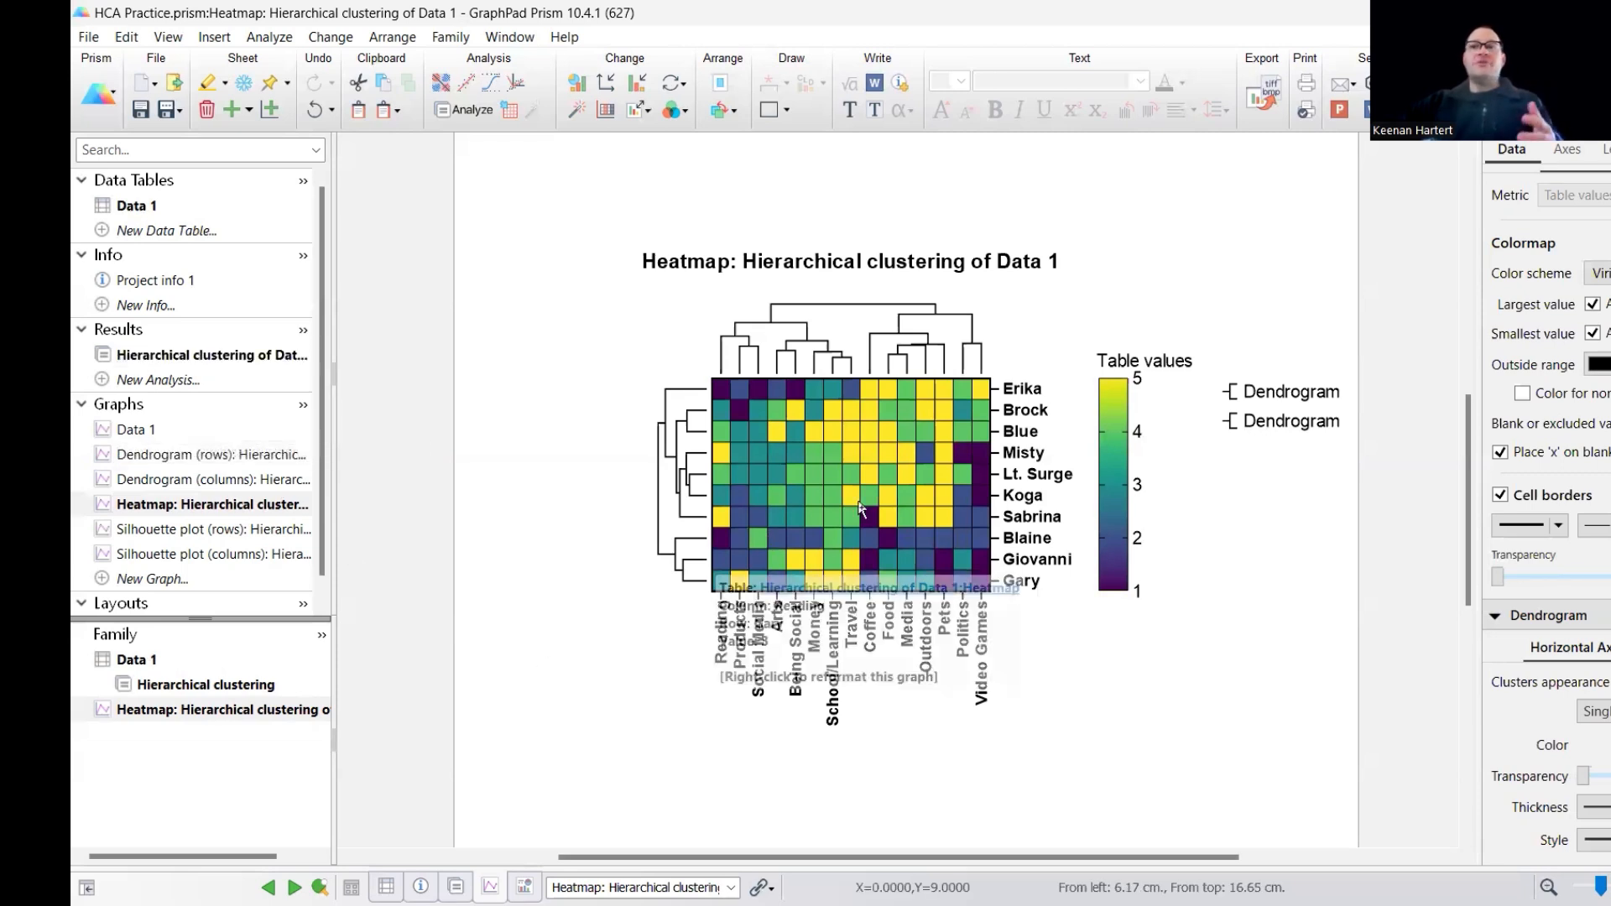
pyautogui.click(1272, 424)
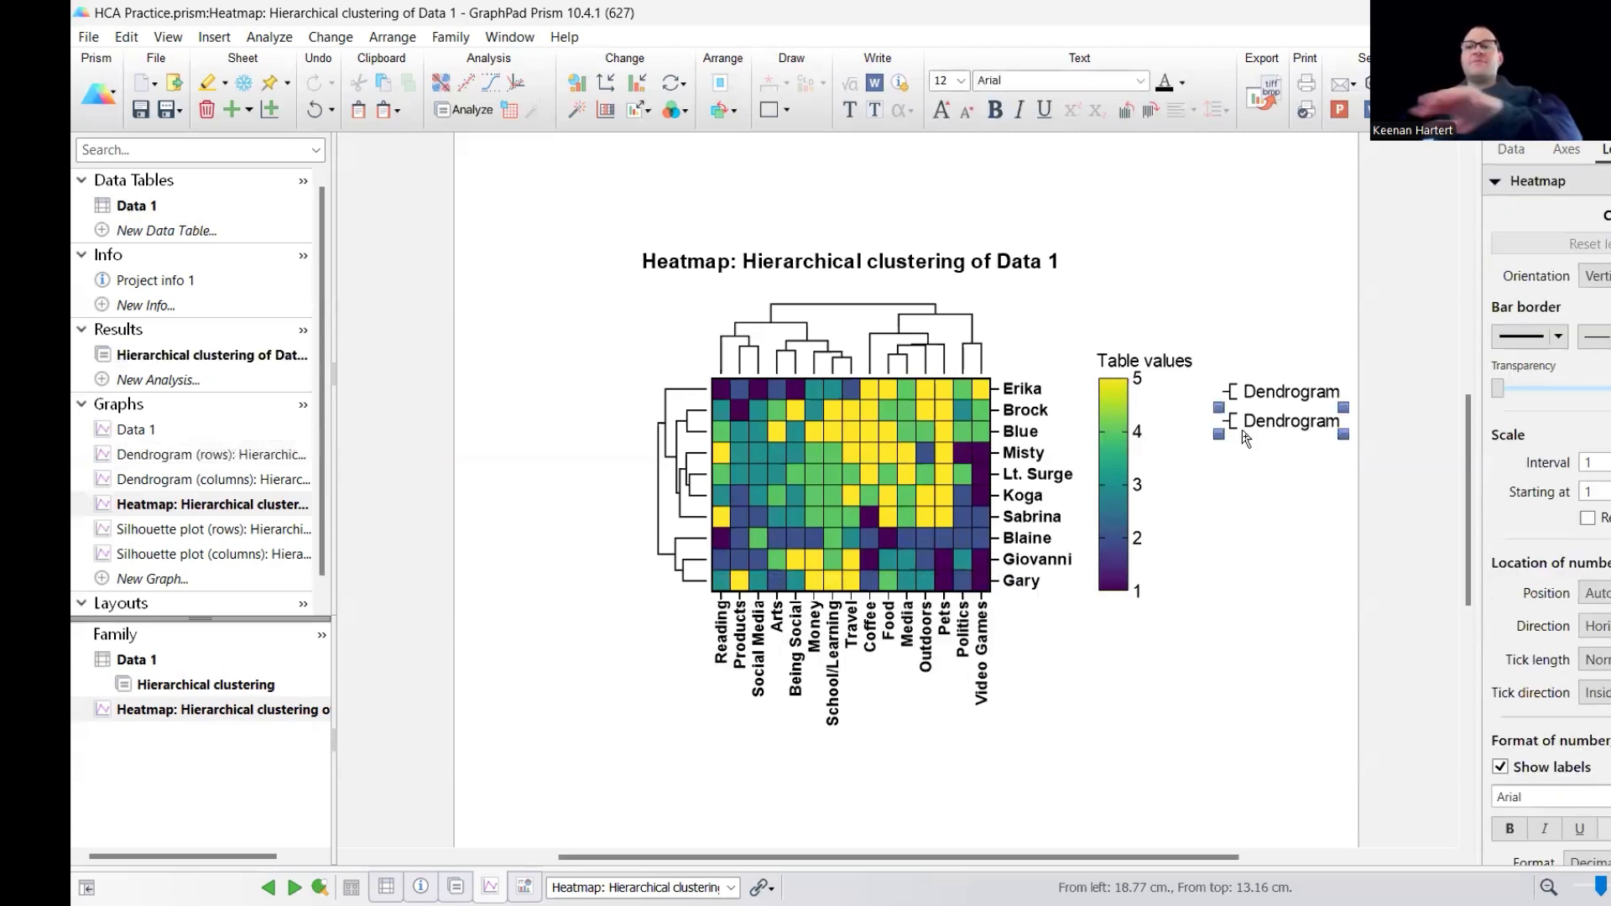
pyautogui.press('Delete')
pyautogui.click(1279, 394)
pyautogui.press('Delete')
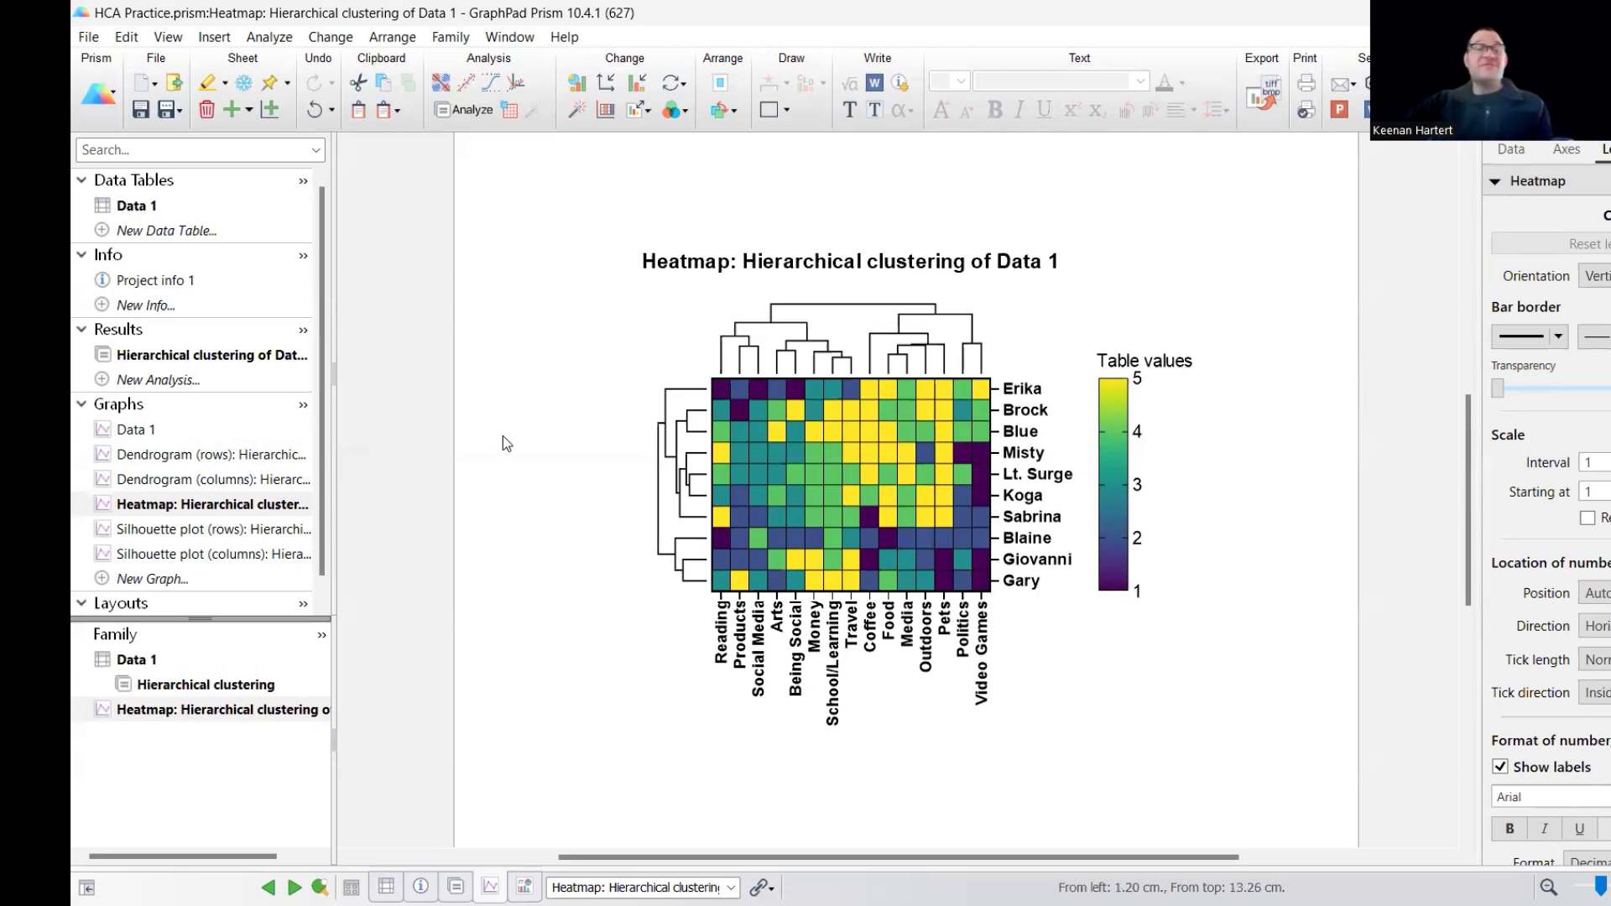
# - Examine the column and row merge maps in the clustering results, tracing how the first merged topics form Cluster 1 and join Money
pyautogui.click(204, 358)
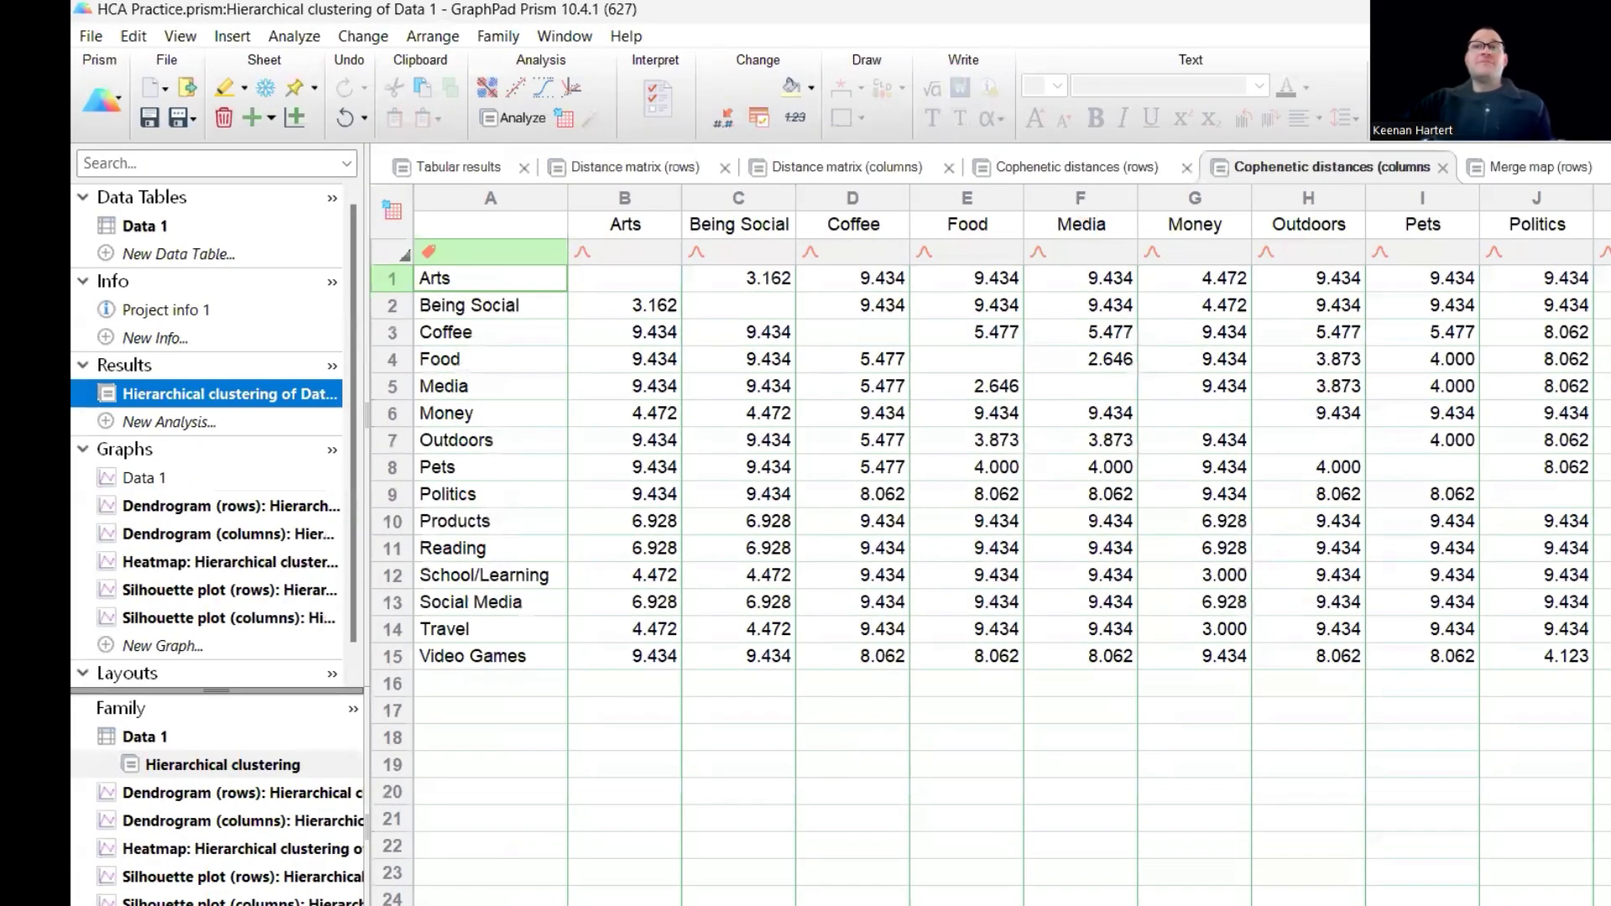
pyautogui.click(1520, 174)
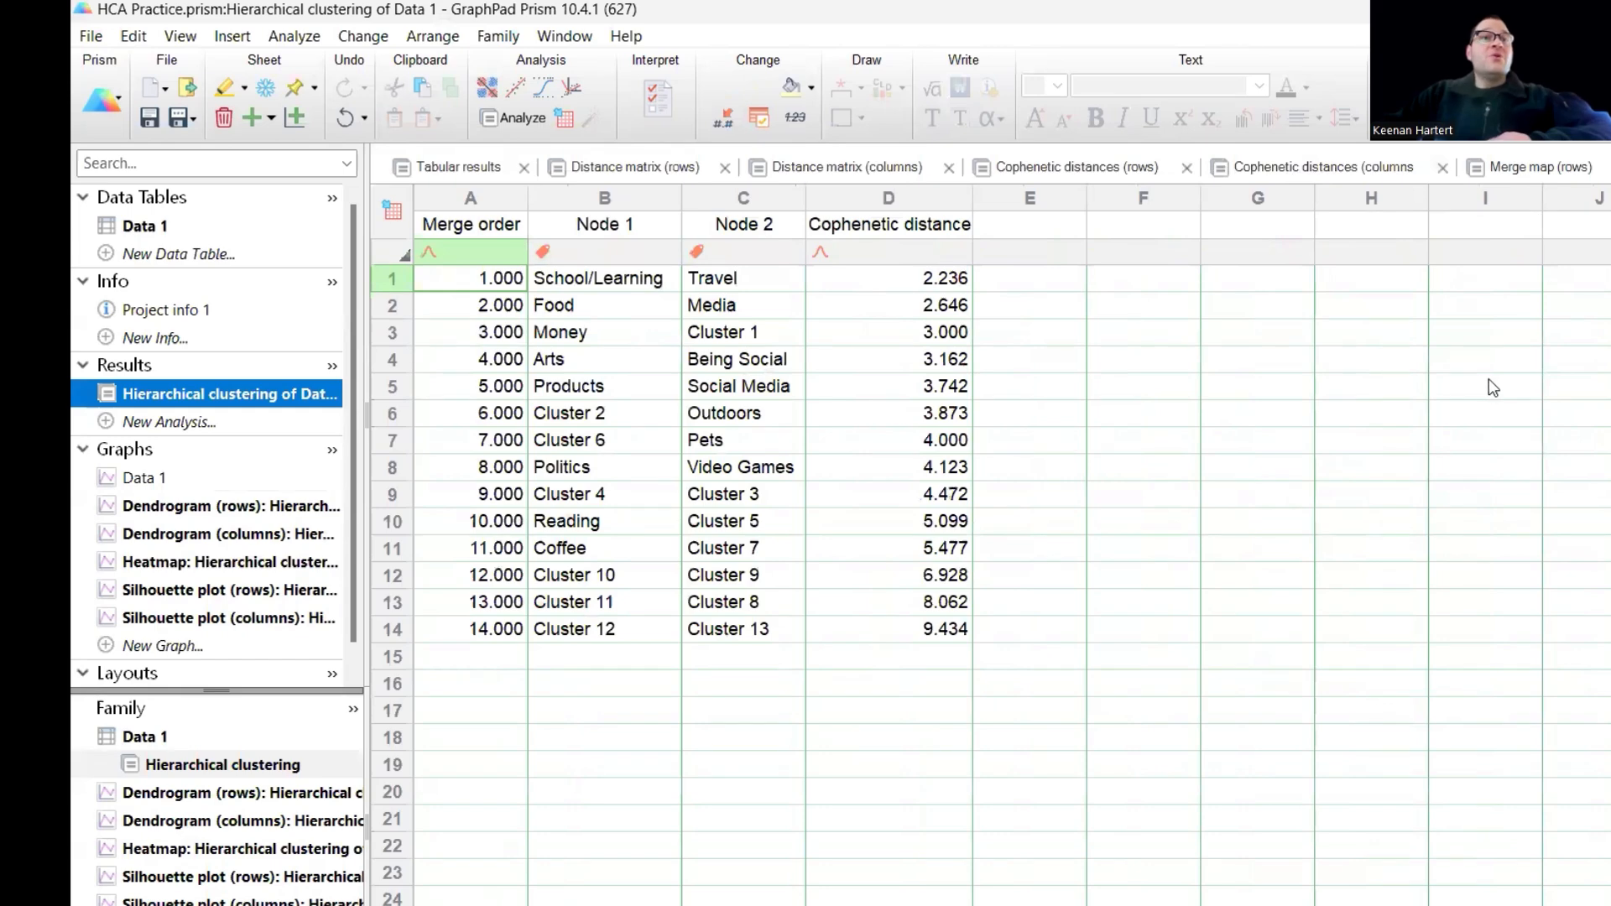
pyautogui.click(1121, 418)
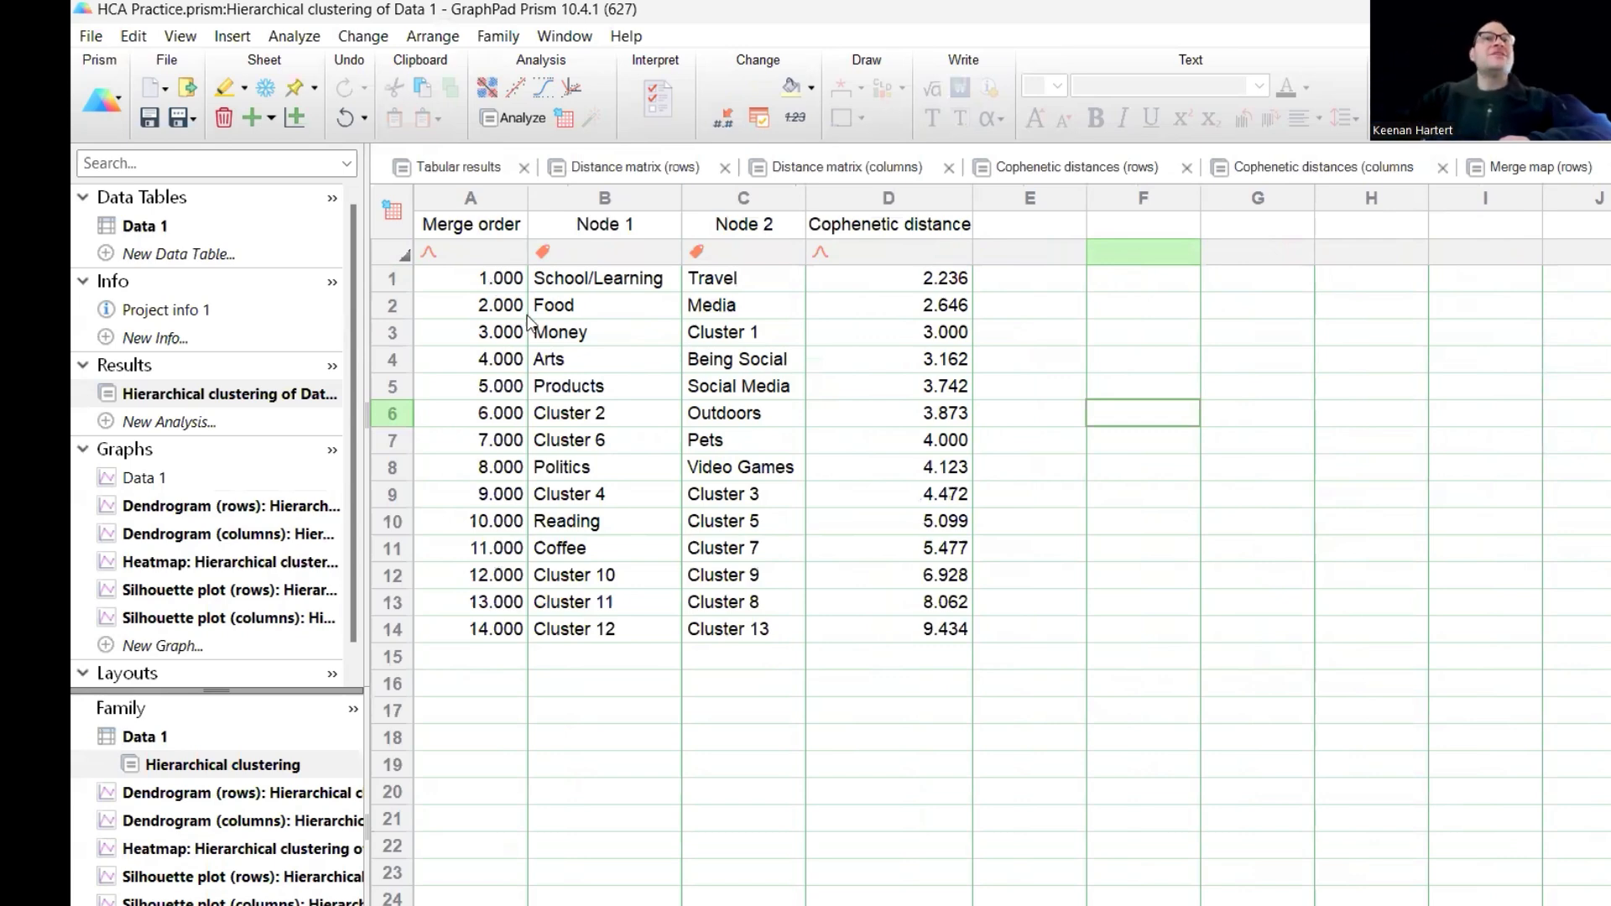
pyautogui.click(829, 278)
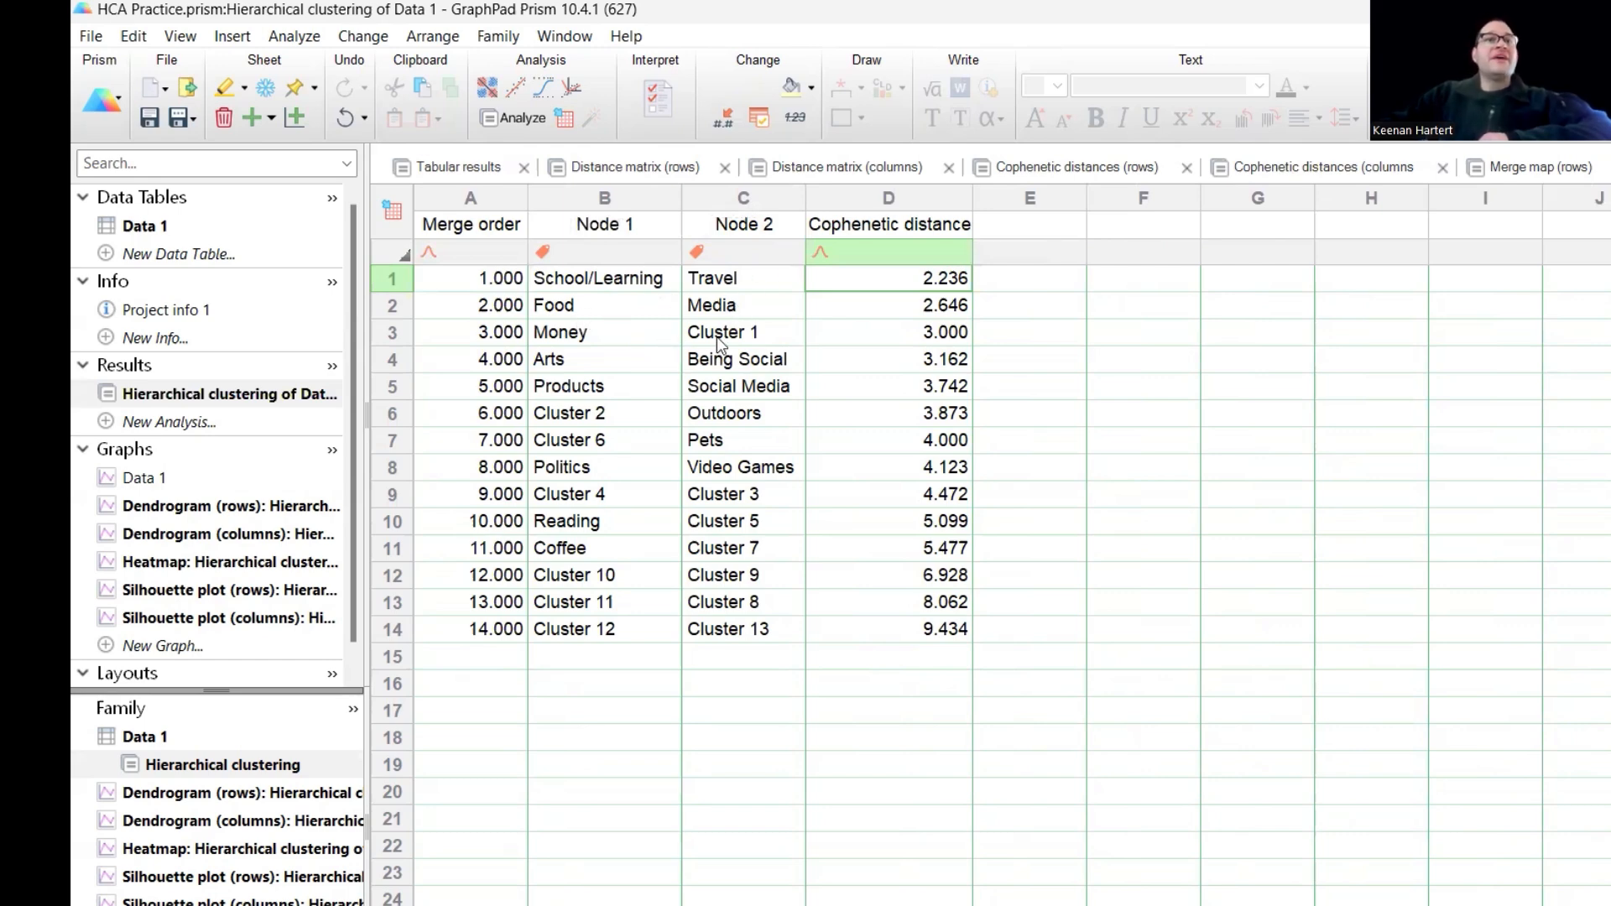
pyautogui.click(742, 341)
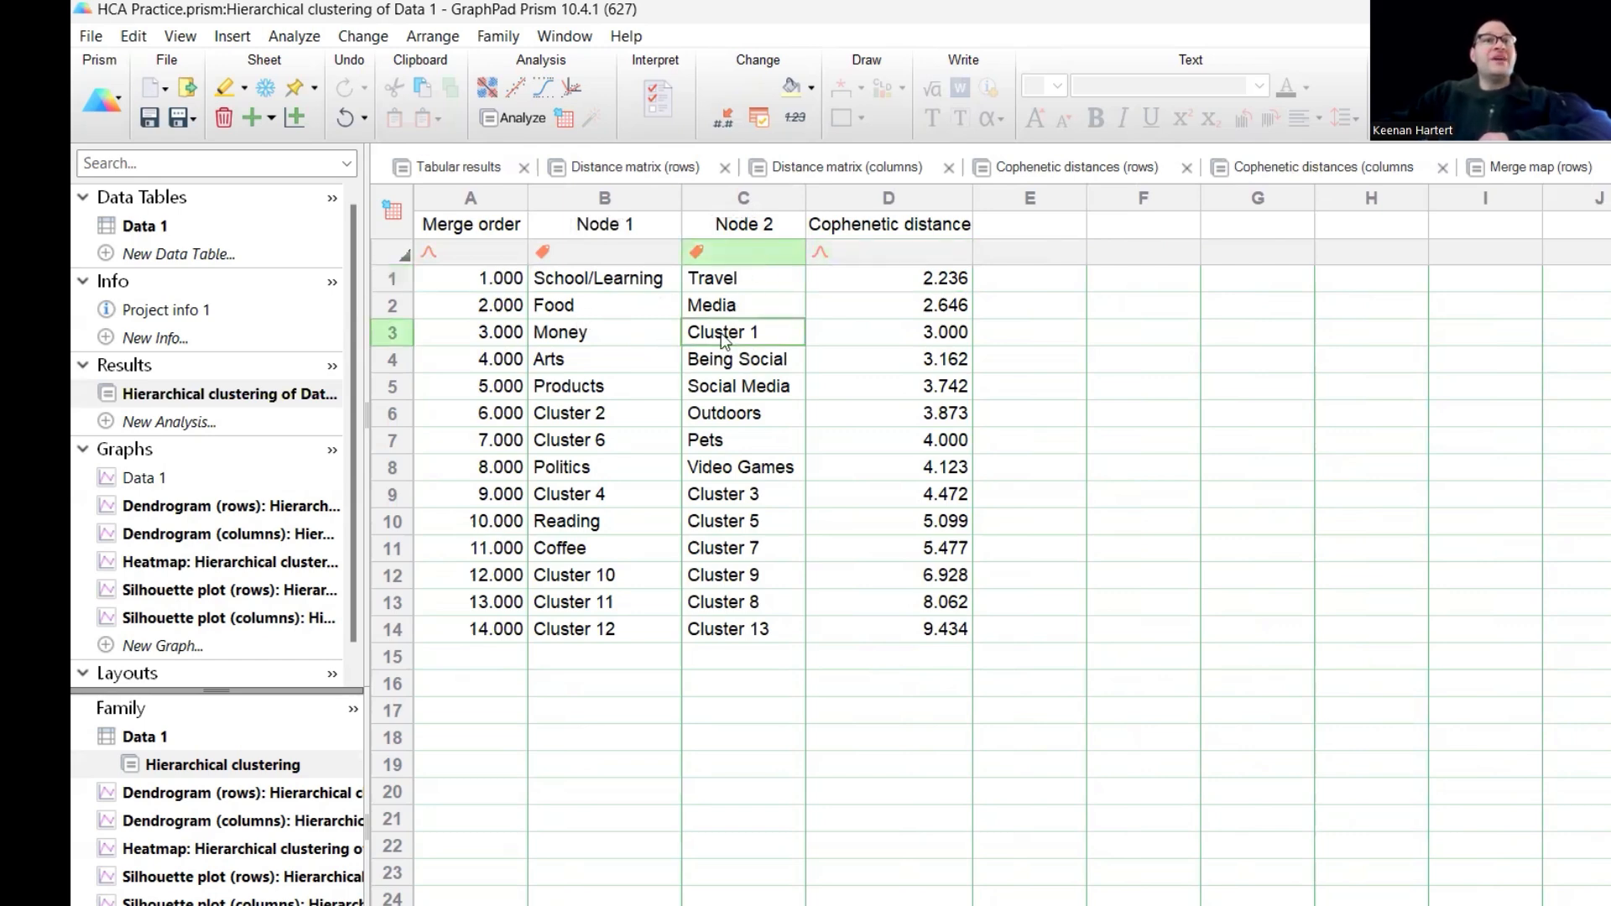
pyautogui.click(489, 281)
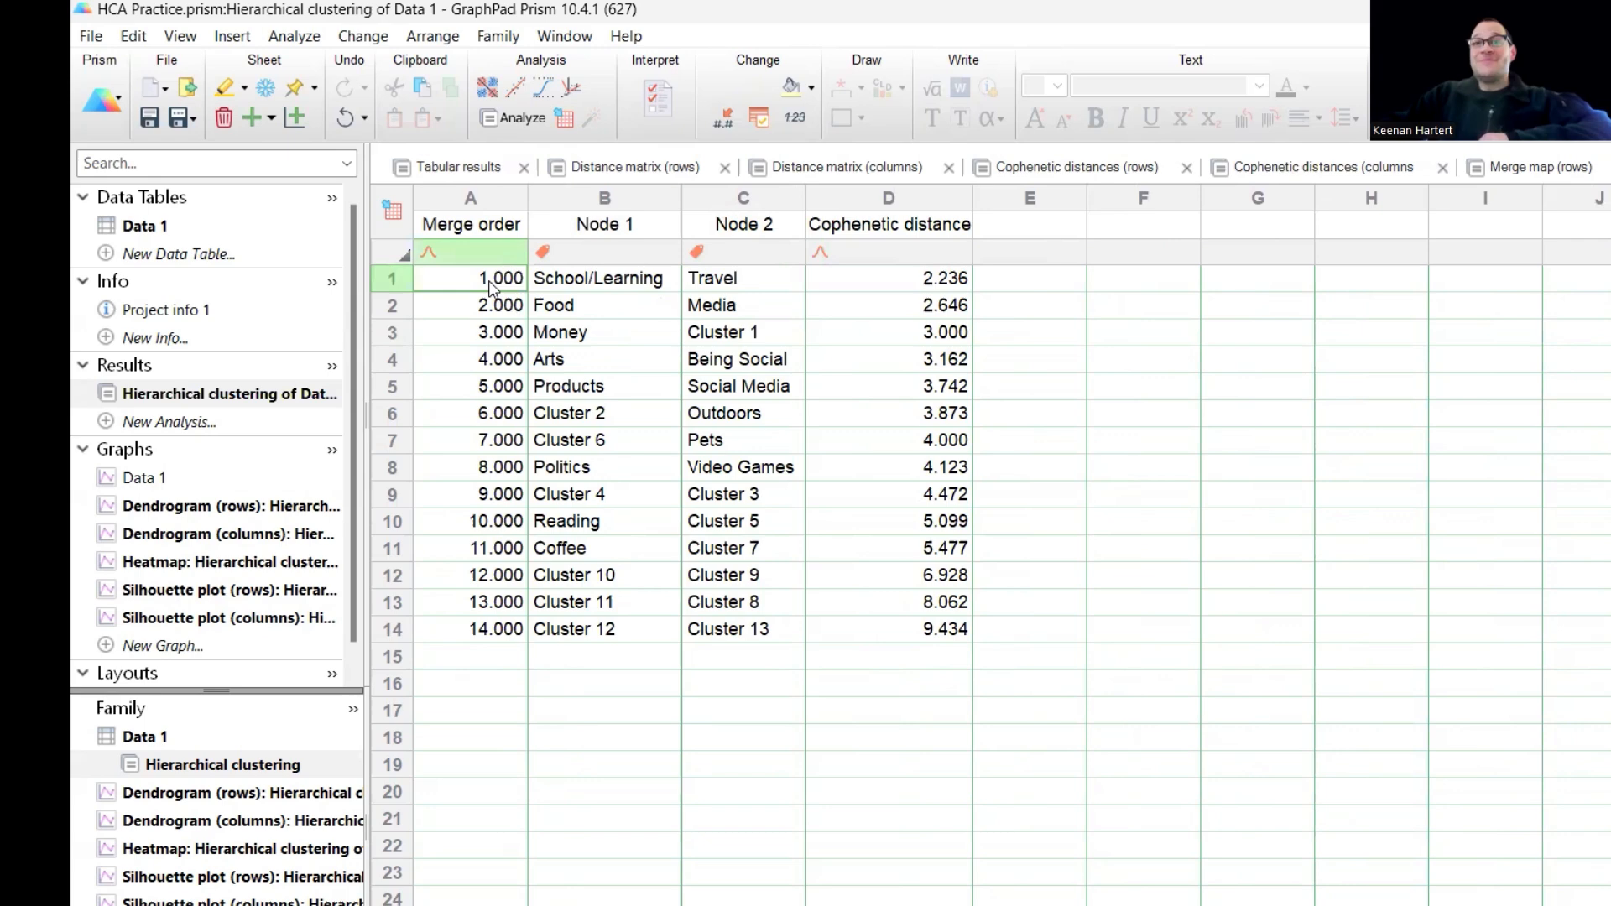
pyautogui.click(755, 336)
pyautogui.moveTo(654, 283); pyautogui.dragTo(713, 276)
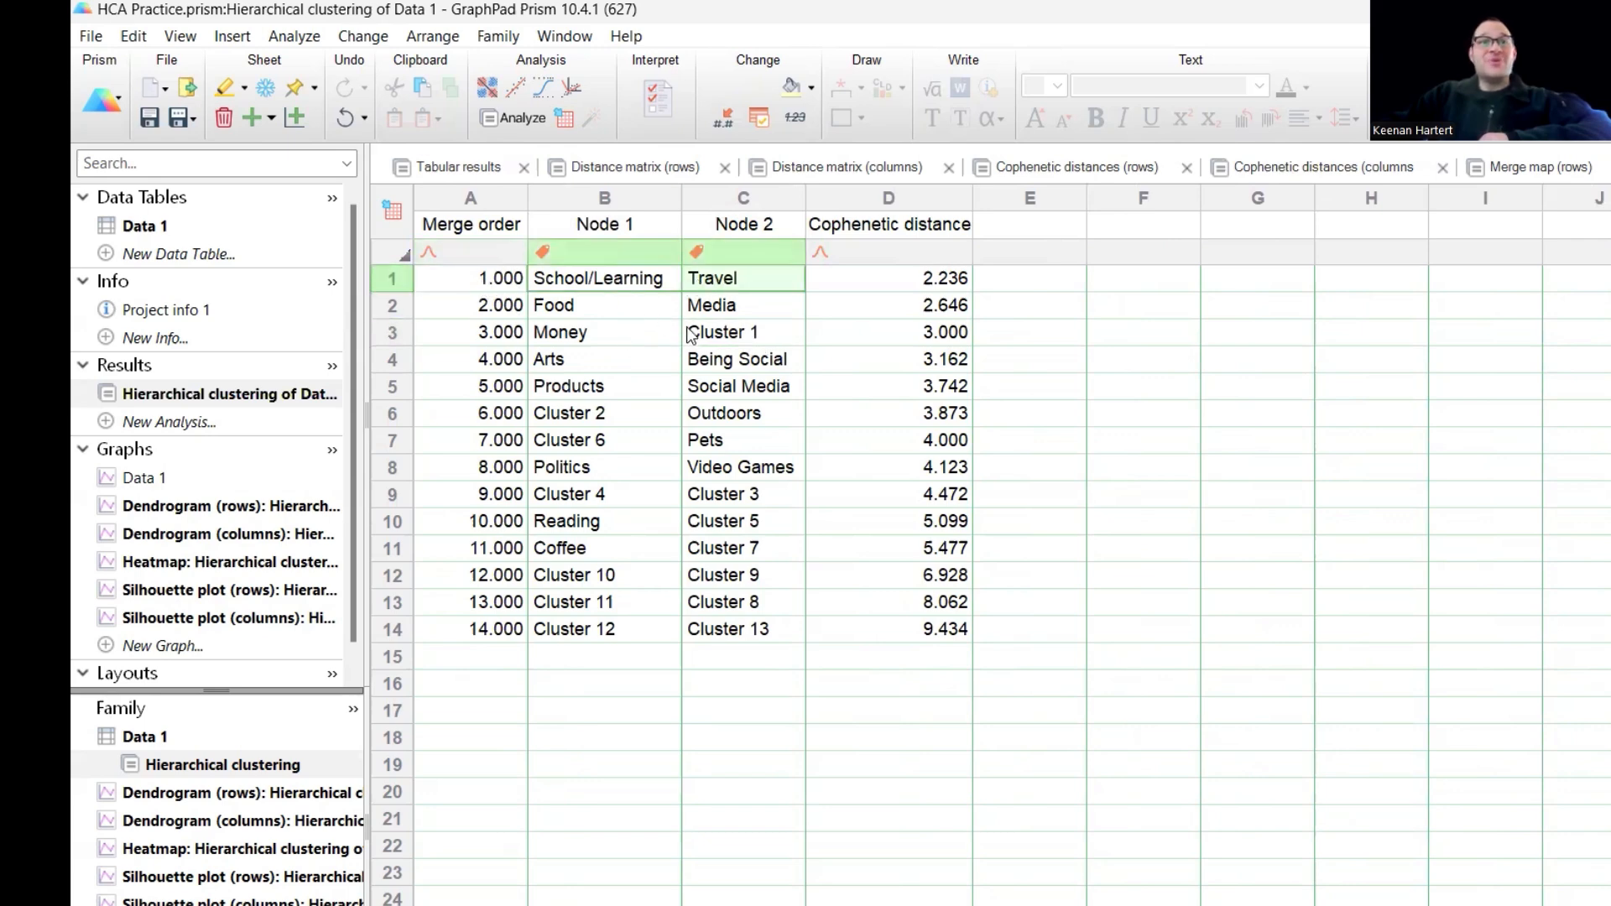
pyautogui.click(709, 344)
pyautogui.click(553, 335)
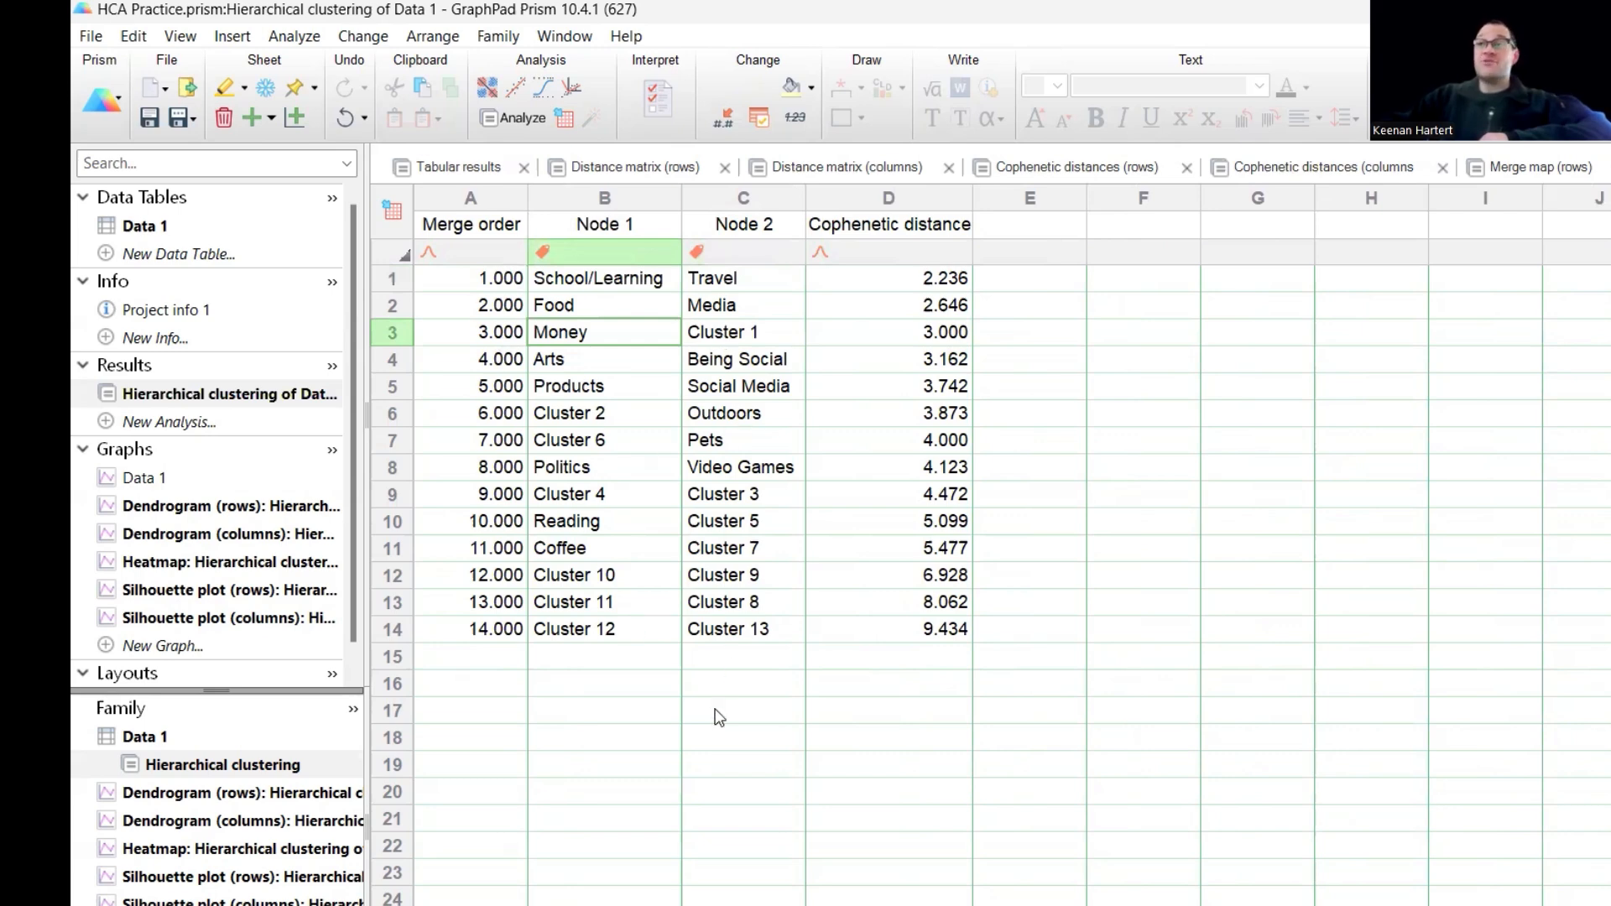
pyautogui.click(1520, 167)
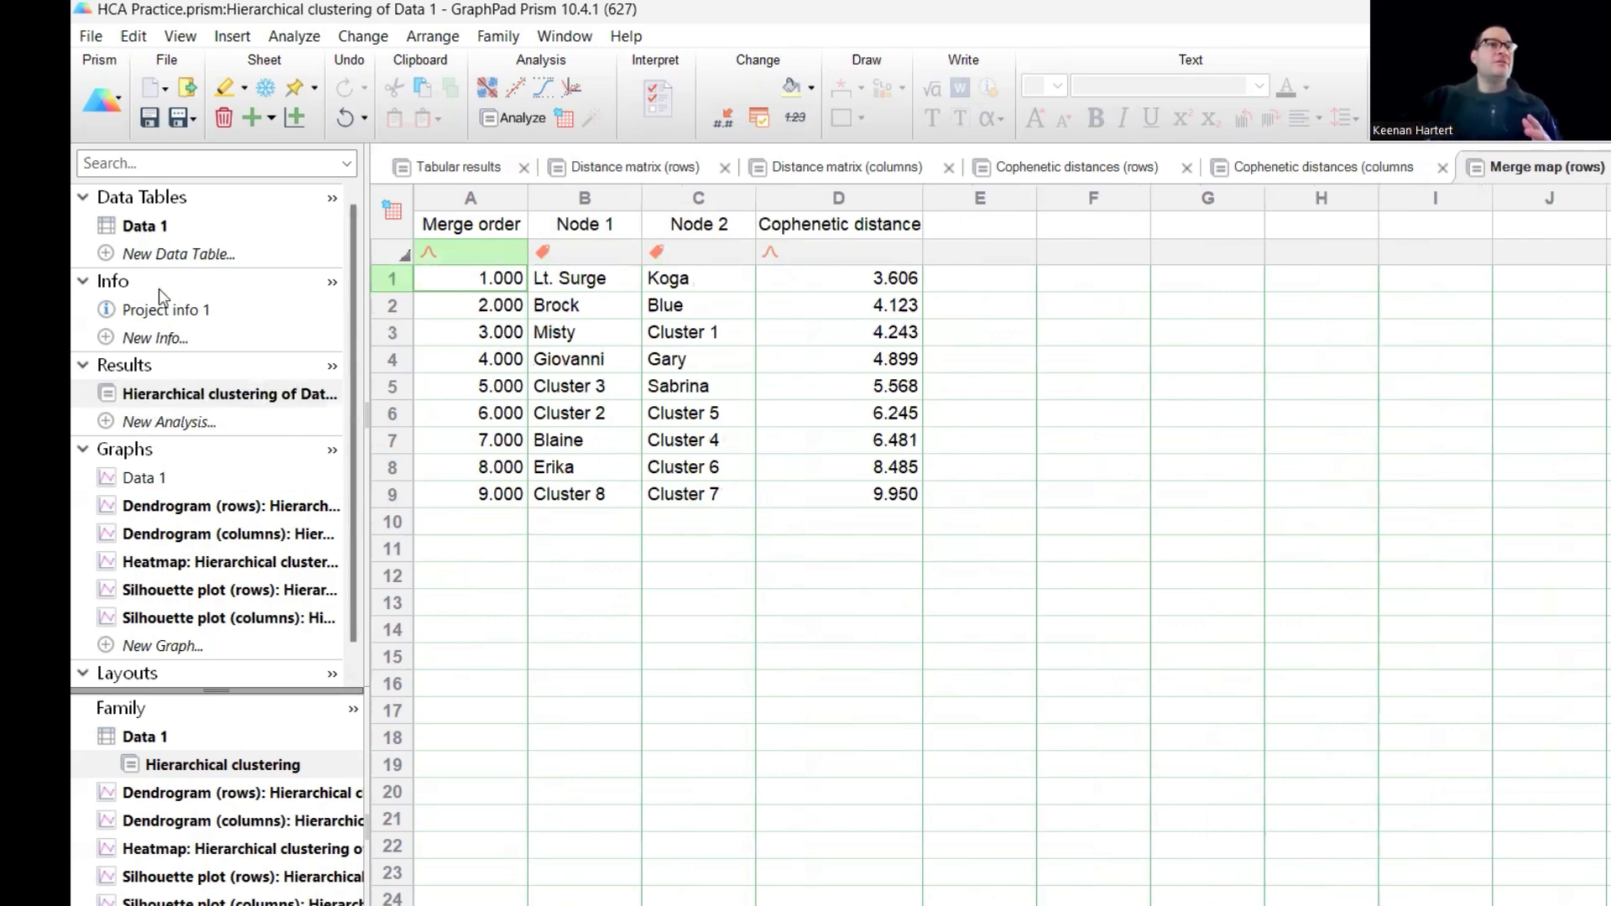
# - Compare the original ratings in the Data 1 table with the clustered heatmap
pyautogui.click(145, 225)
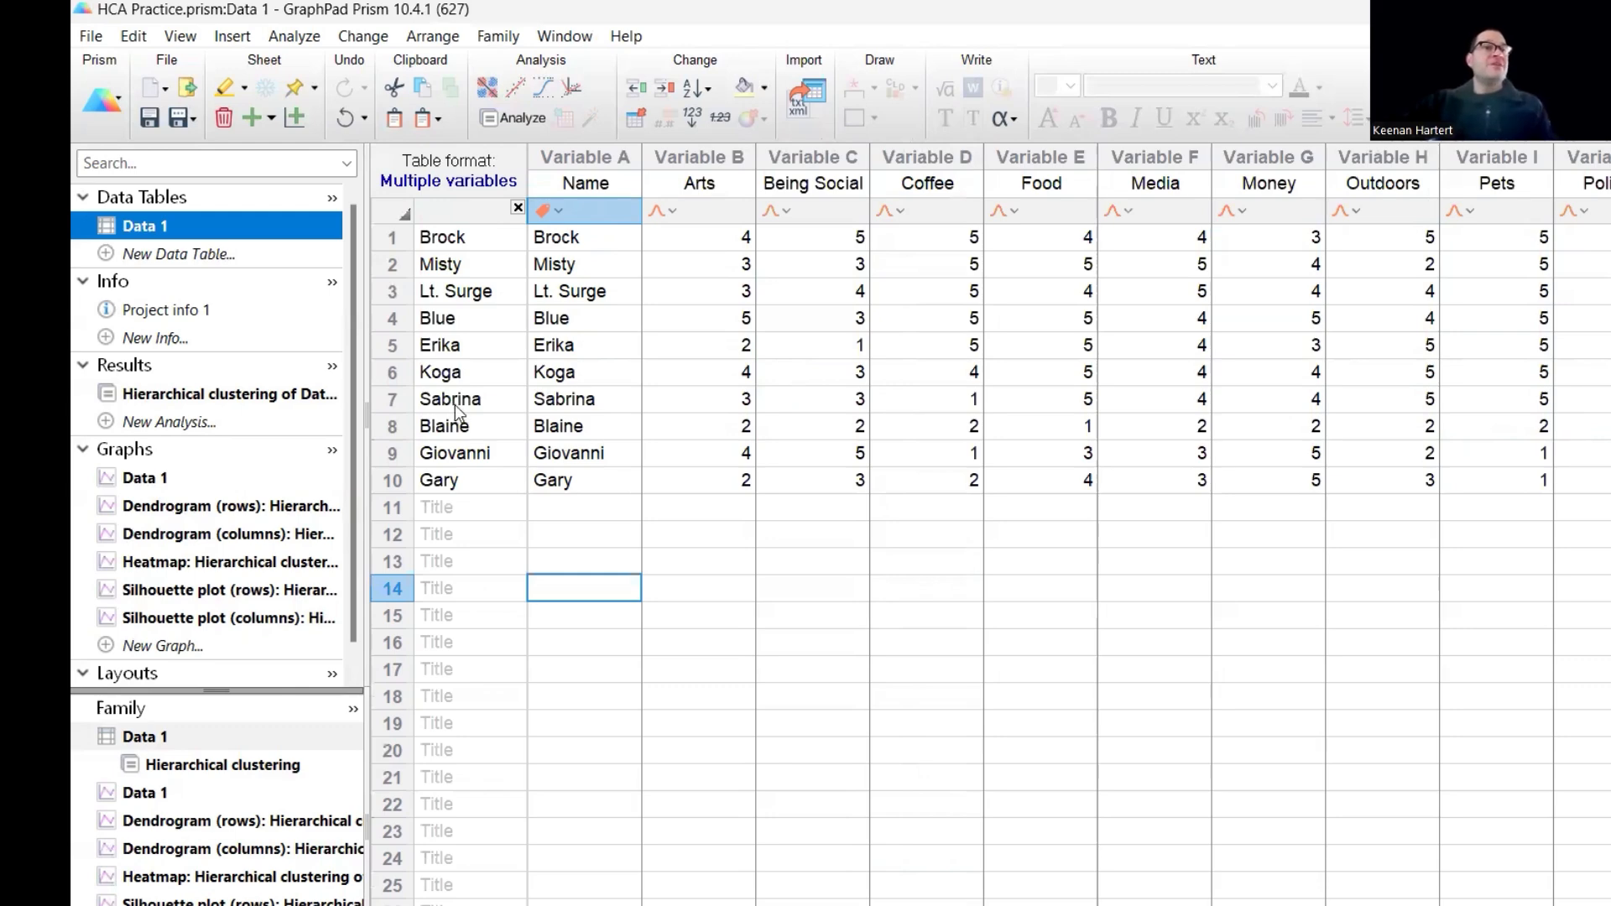
pyautogui.click(239, 562)
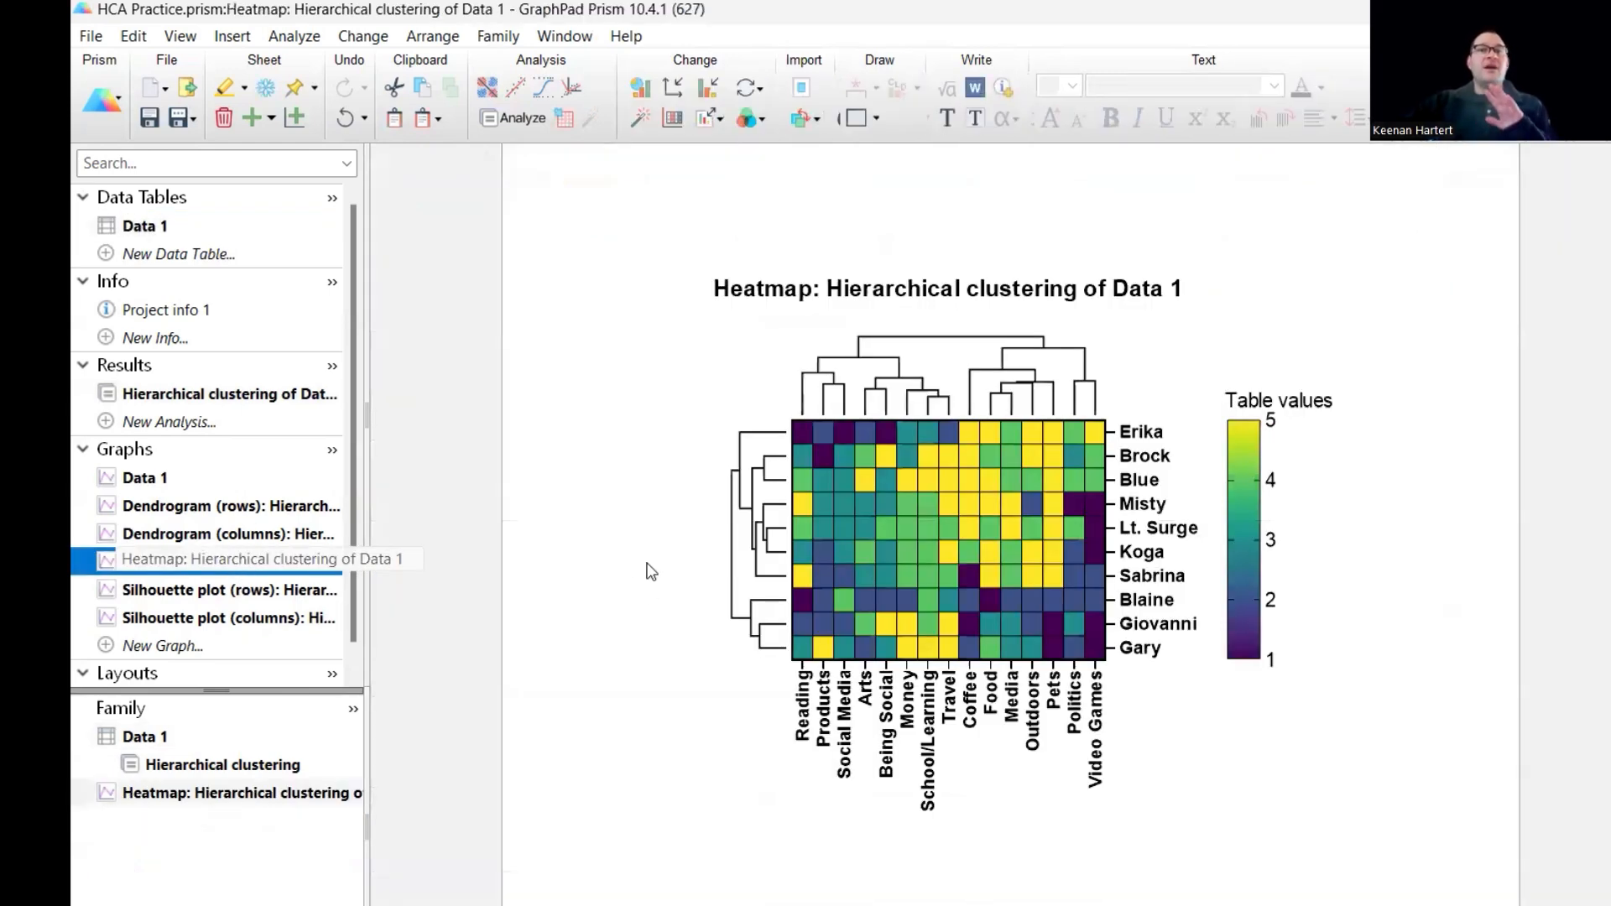